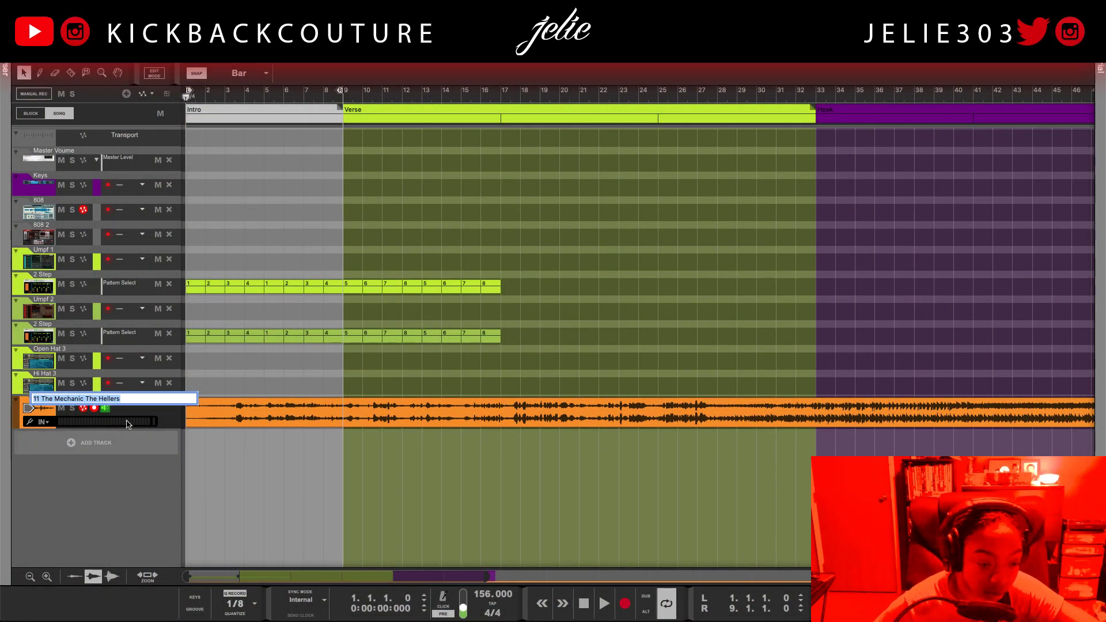
# Leave the track name editing and open the full song's audio clip for slice editing
pyautogui.click(147, 484)
pyautogui.moveTo(469, 577); pyautogui.dragTo(599, 593)
pyautogui.doubleClick(394, 412)
pyautogui.hscroll(1, 496, 443)
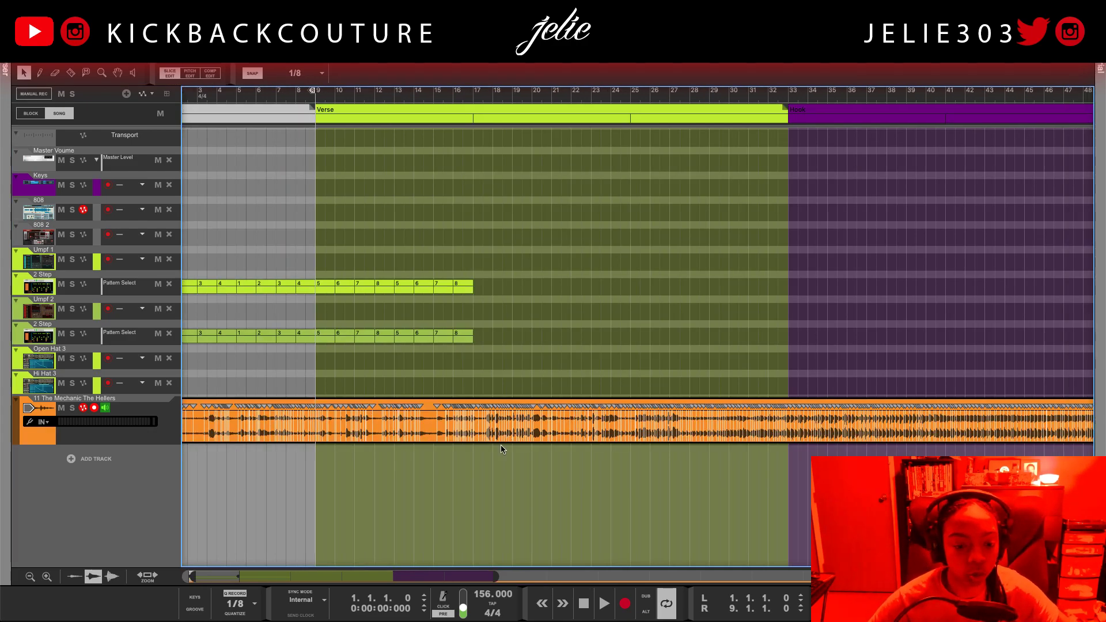
# Play the song around bars 40 to 42 in the Hook to find the section to sample
pyautogui.moveTo(395, 576); pyautogui.dragTo(570, 576)
pyautogui.click(426, 93)
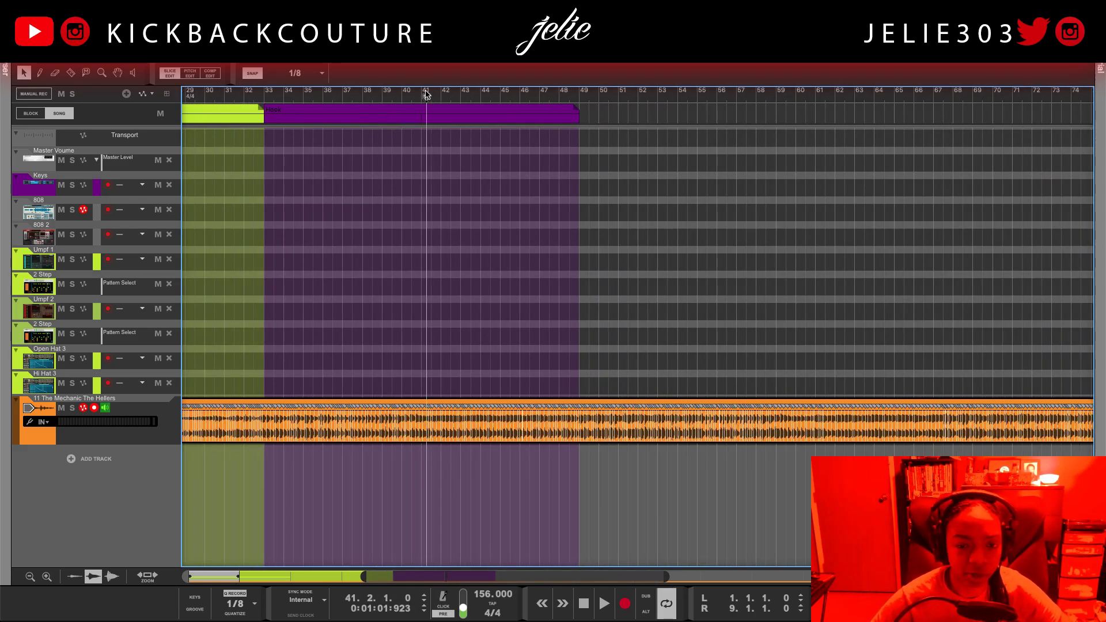
pyautogui.press('space')
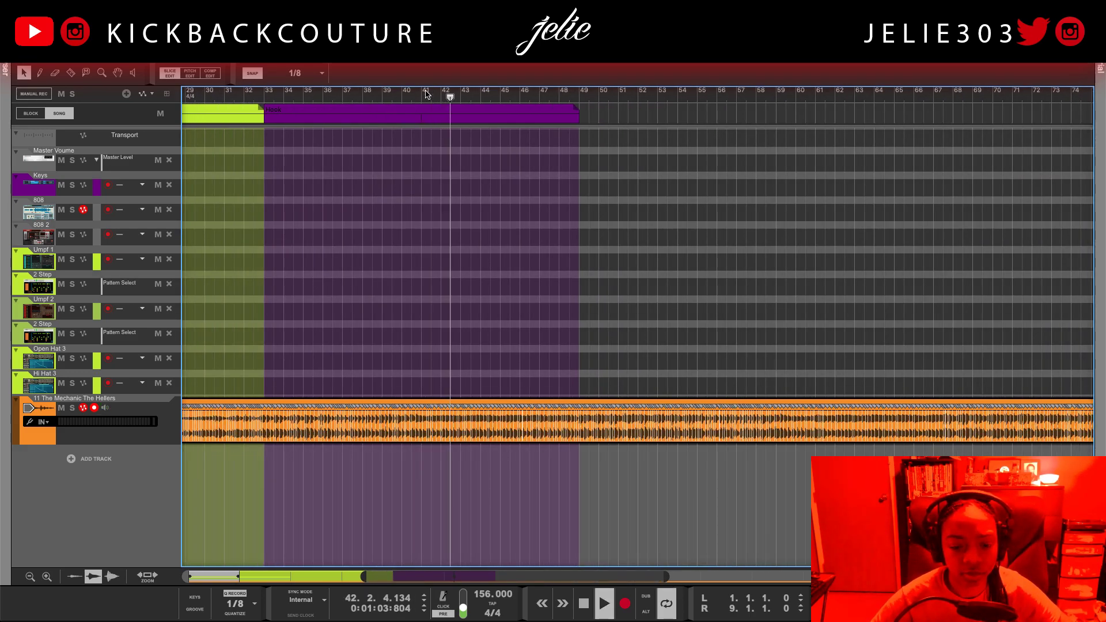
pyautogui.click(393, 93)
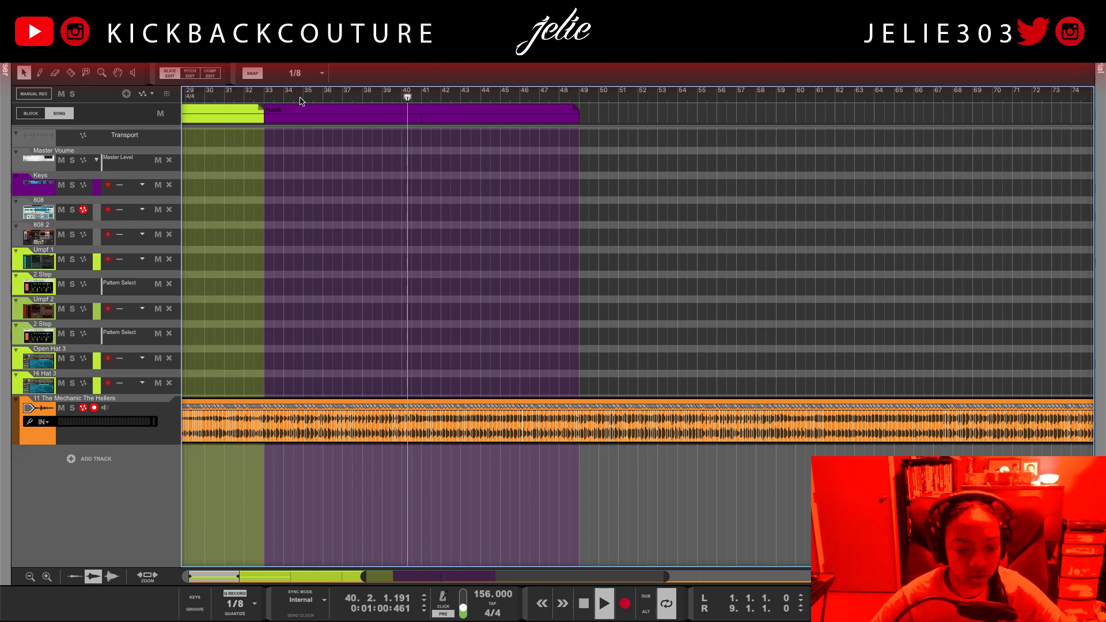
pyautogui.press('space')
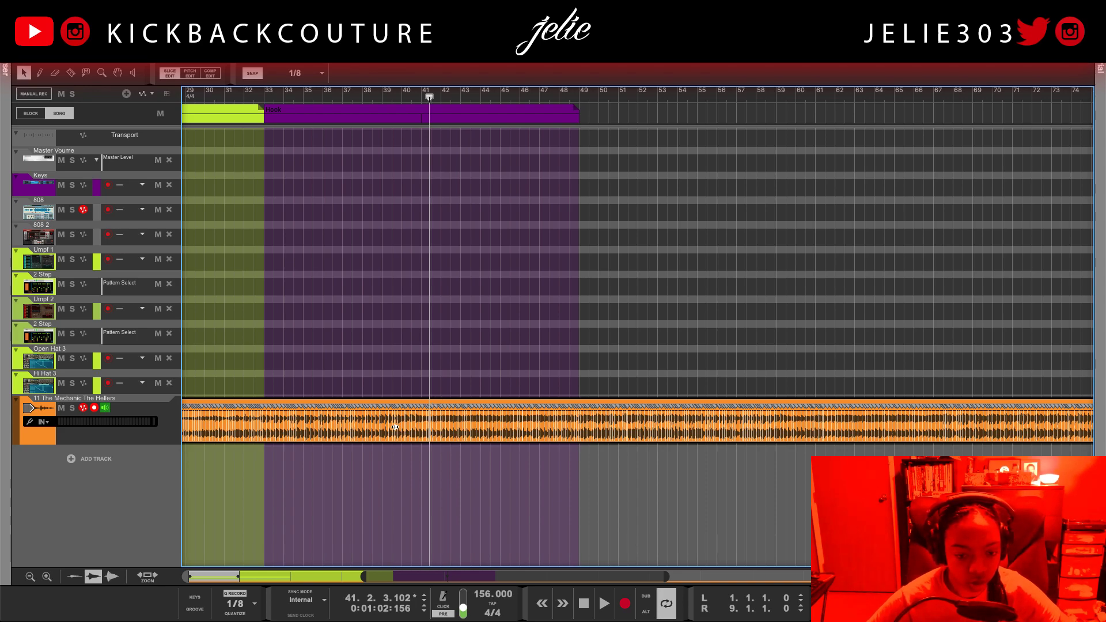
# Cut a 12-bar section out of the song clip with the Razor, delete the audio around it, and move the section to bar 1
pyautogui.click(326, 306)
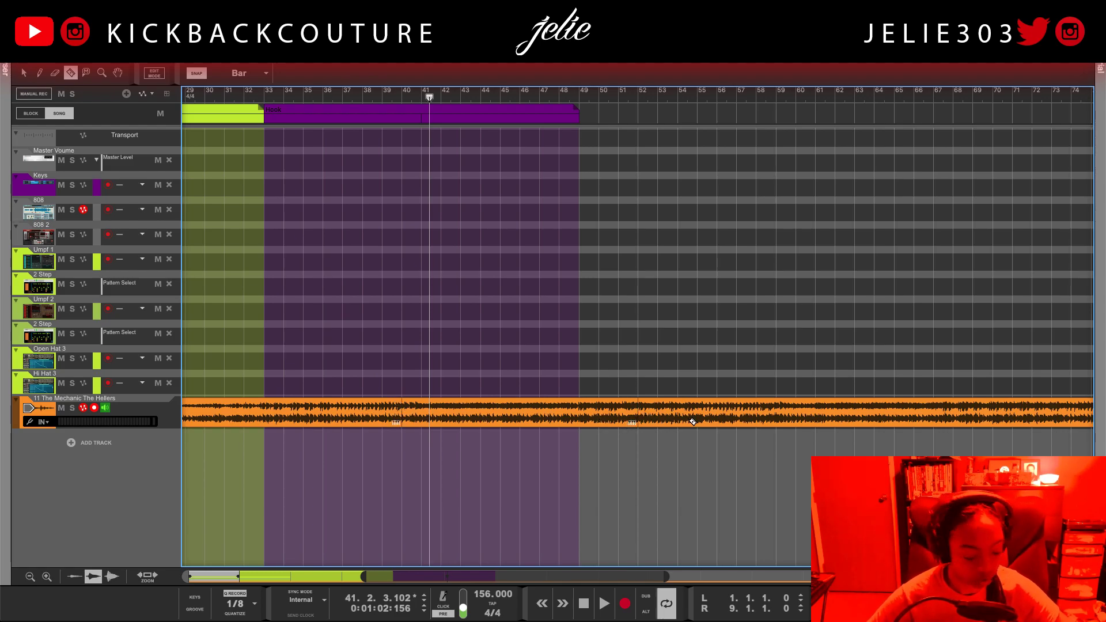
pyautogui.click(735, 412)
pyautogui.press('Delete')
pyautogui.click(317, 417)
pyautogui.press('Delete')
pyautogui.moveTo(499, 422); pyautogui.dragTo(147, 401)
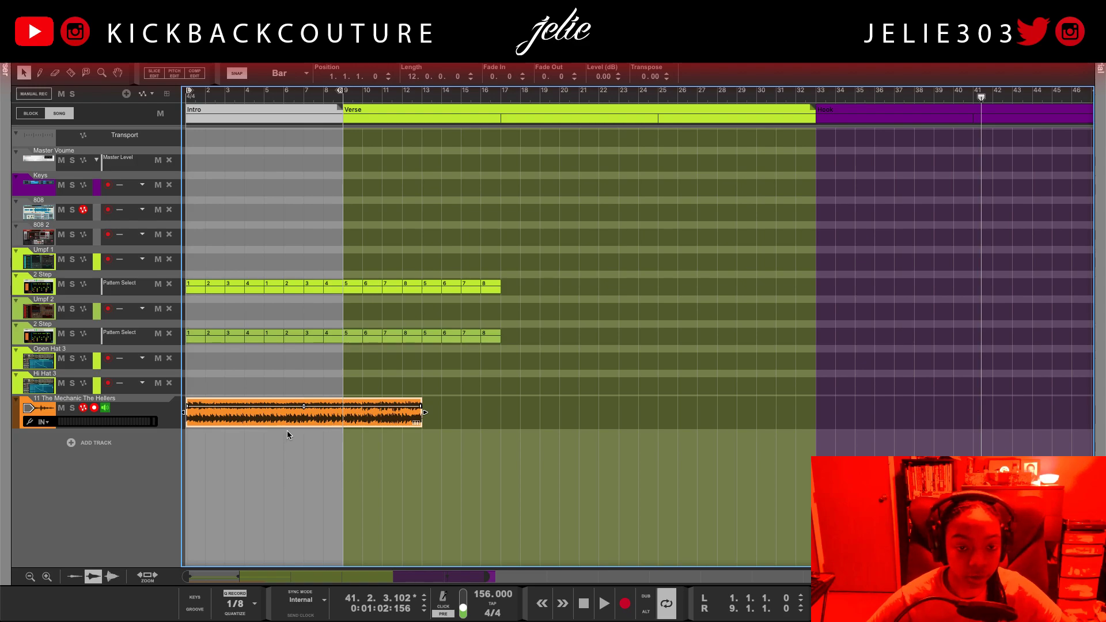
# Open the 12-bar clip for slice editing and play its opening from the song start
pyautogui.moveTo(294, 427); pyautogui.dragTo(288, 445)
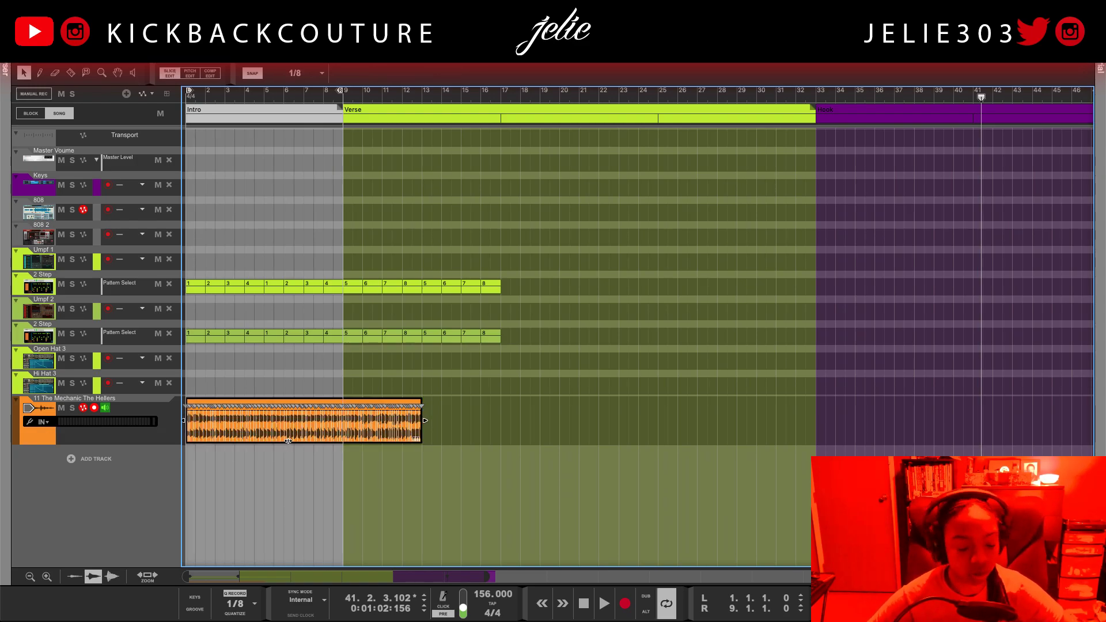
pyautogui.press('t')
pyautogui.press('q')
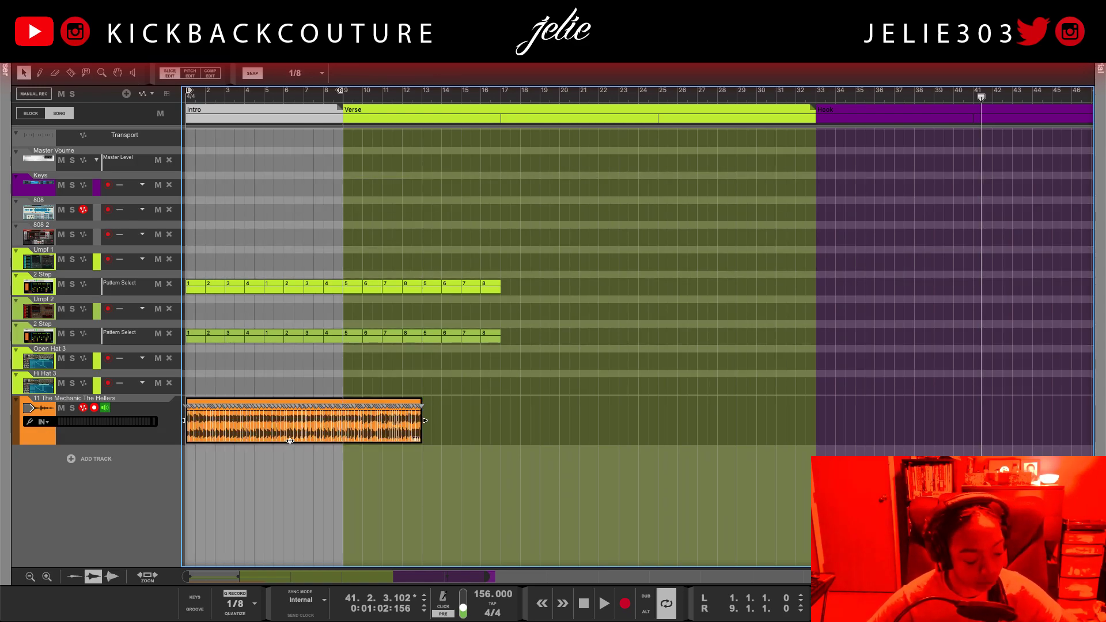
pyautogui.press('h')
pyautogui.press('h')
pyautogui.press('h')
pyautogui.press('h')
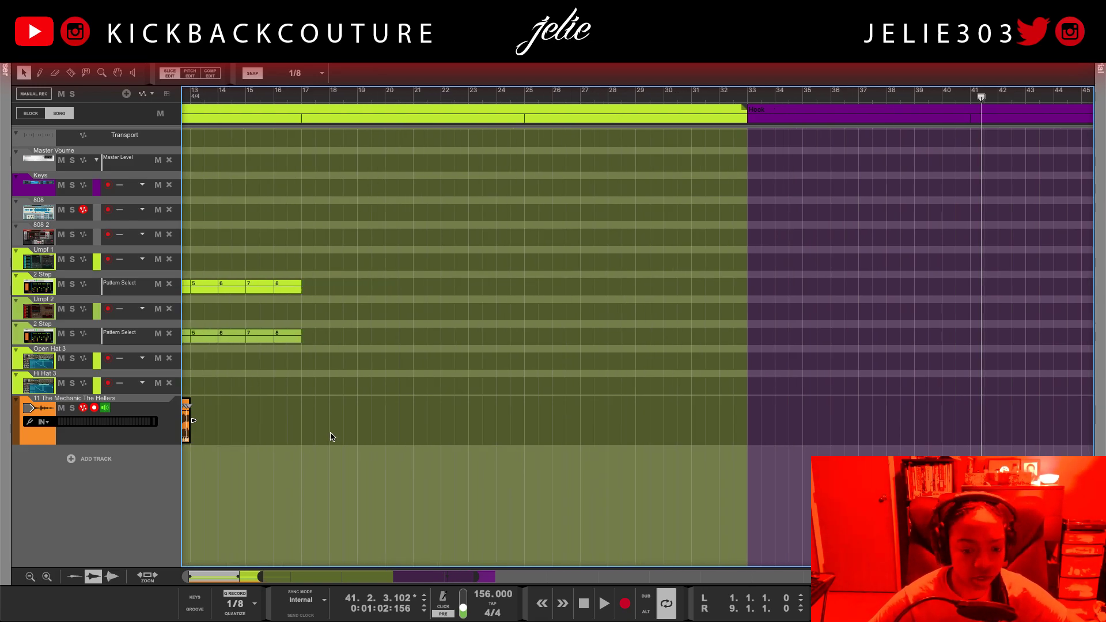
pyautogui.press('g')
pyautogui.press('g')
pyautogui.press('g')
pyautogui.press('g')
pyautogui.press('g')
pyautogui.press('g')
pyautogui.press('g')
pyautogui.scroll(3, 331, 434)
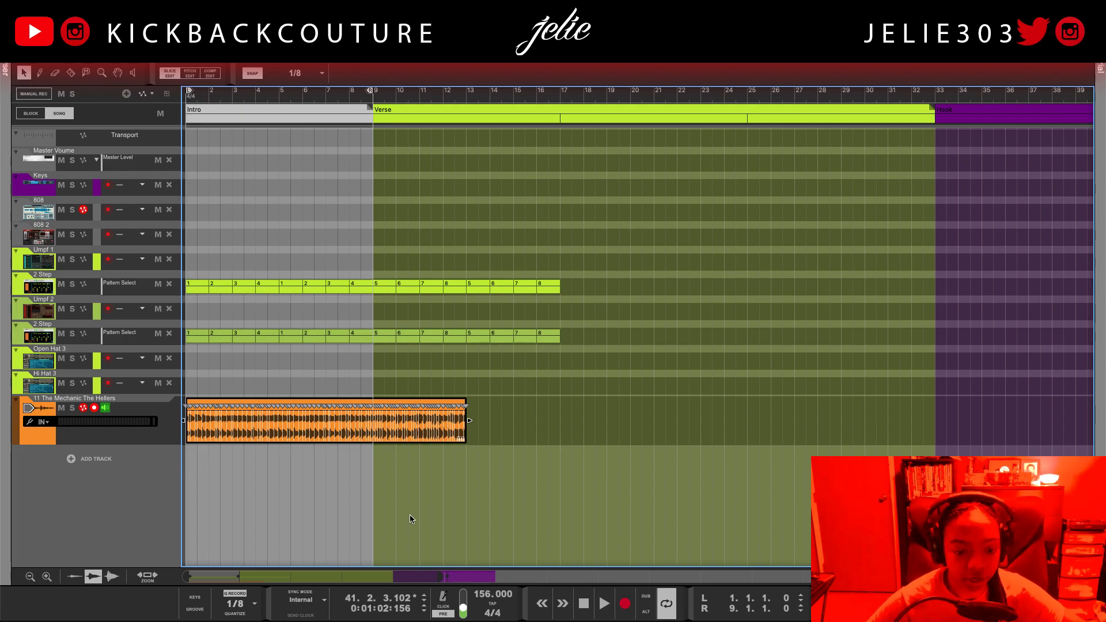
pyautogui.click(588, 608)
pyautogui.press('space')
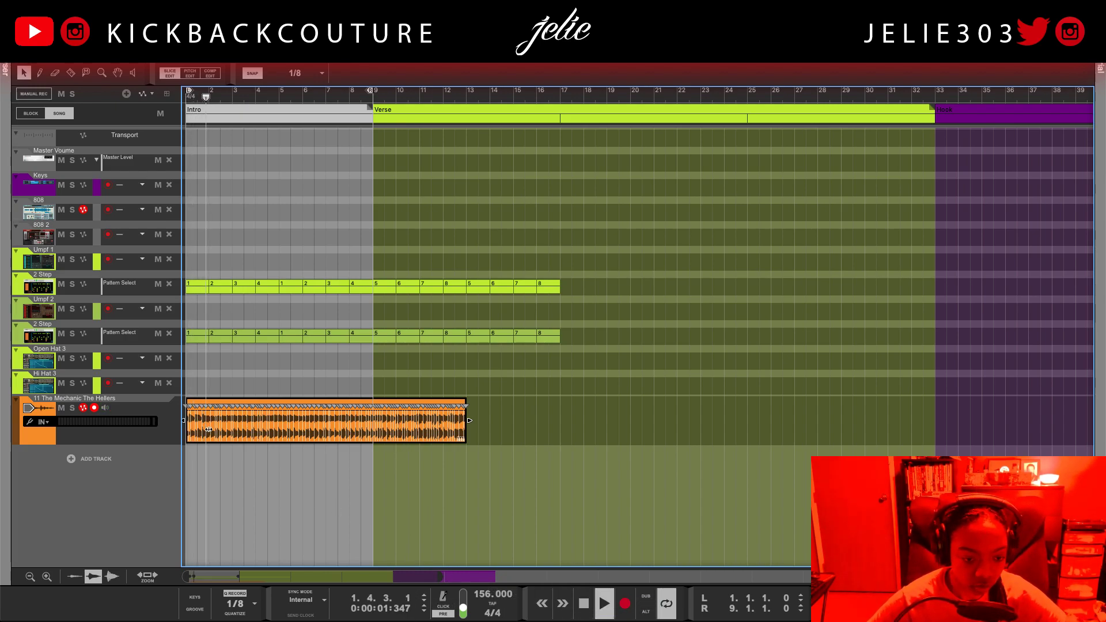
pyautogui.press('space')
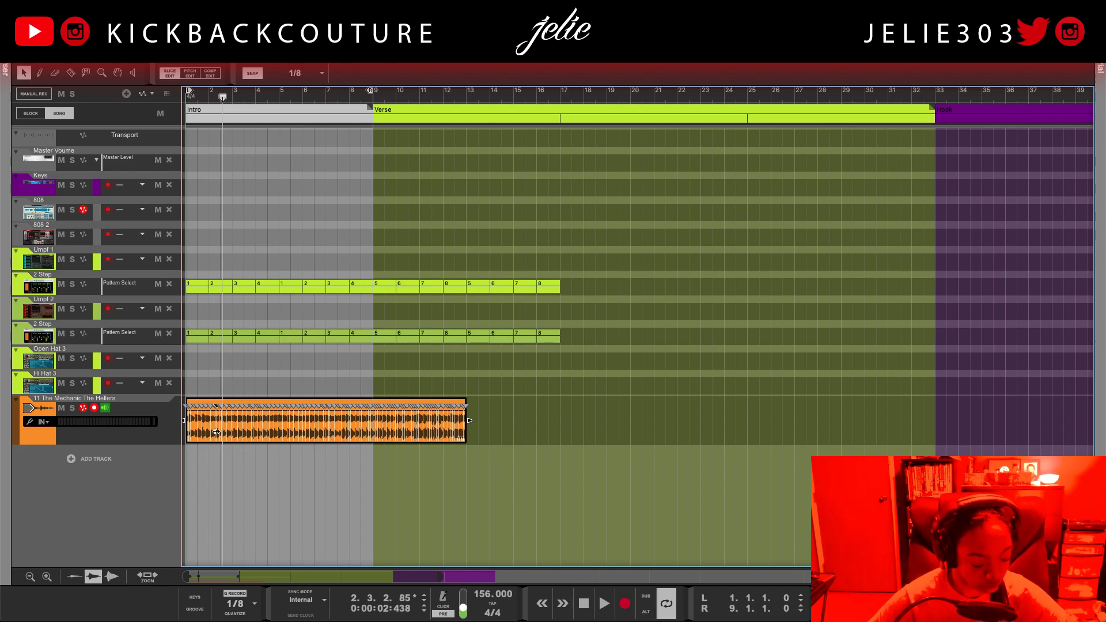
# Play the passage around bar 2 repeatedly to check the selected slice marker as the sample's starting point
pyautogui.scroll(10, 216, 432)
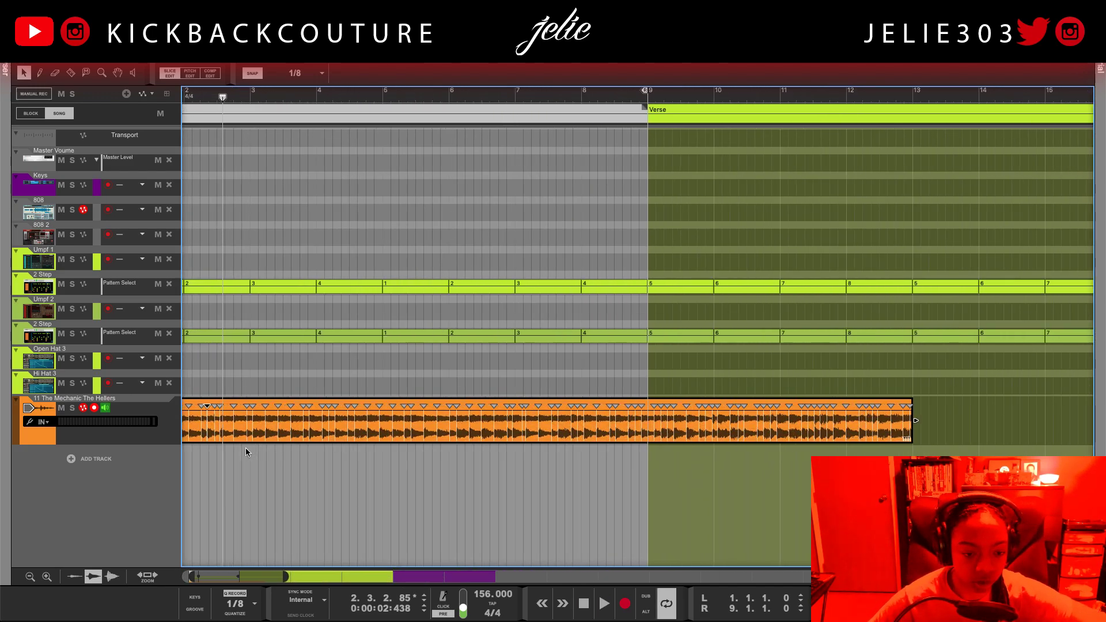
pyautogui.scroll(5, 247, 452)
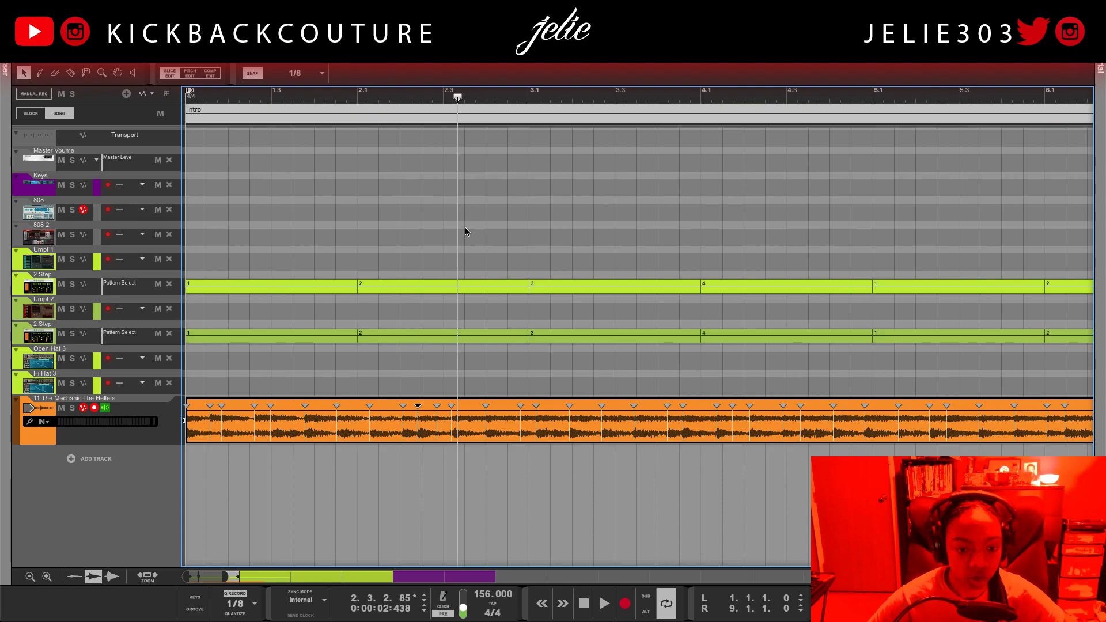
pyautogui.click(381, 97)
pyautogui.press('space')
pyautogui.press('space')
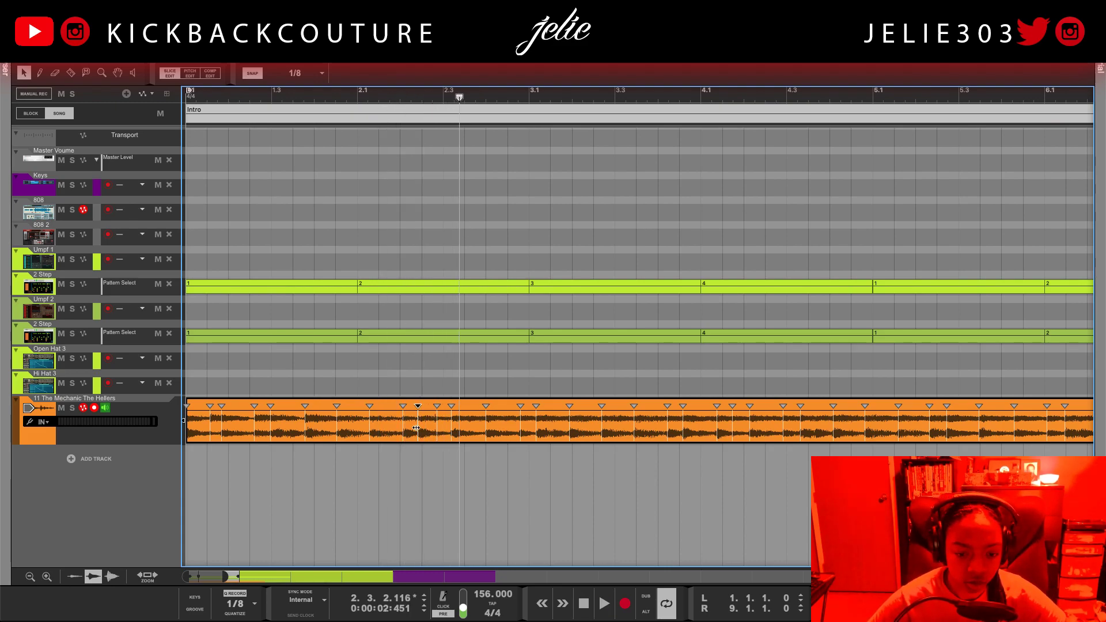
pyautogui.click(423, 102)
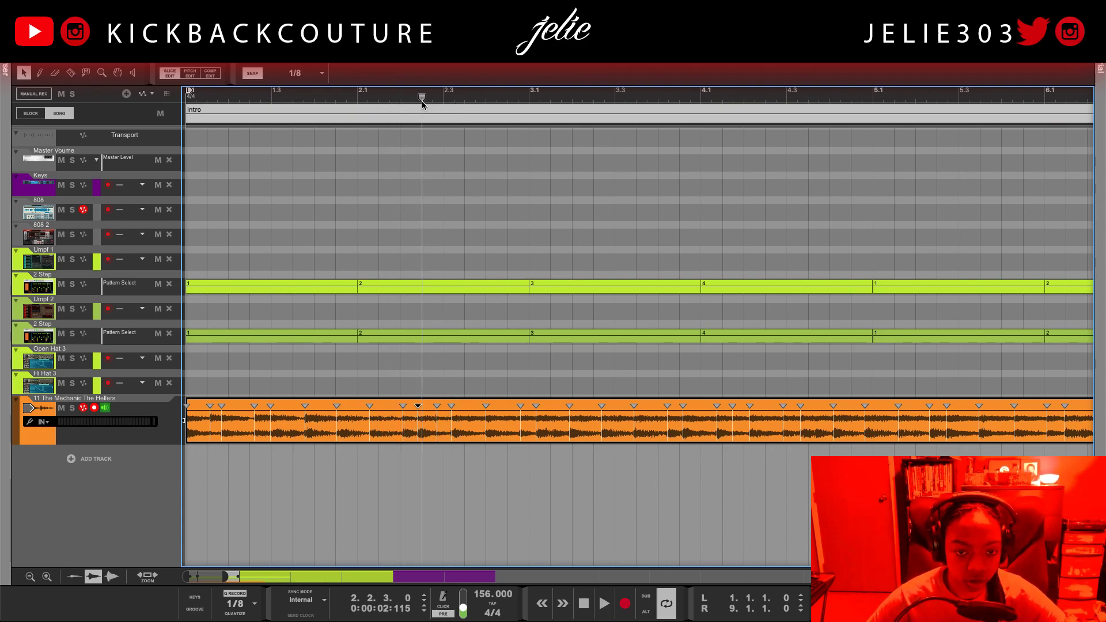
pyautogui.click(401, 95)
pyautogui.press('space')
pyautogui.press('space')
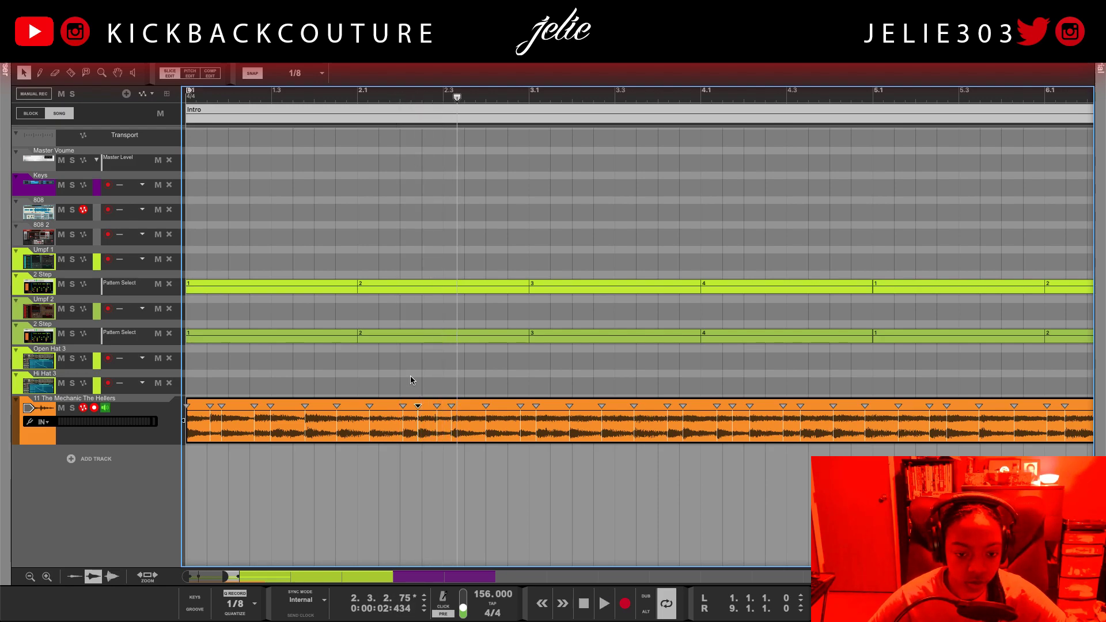
# Split the clip at the selected slice after bar 2, delete the part before it, and set the remaining clip's position to 0
pyautogui.rightClick(419, 415)
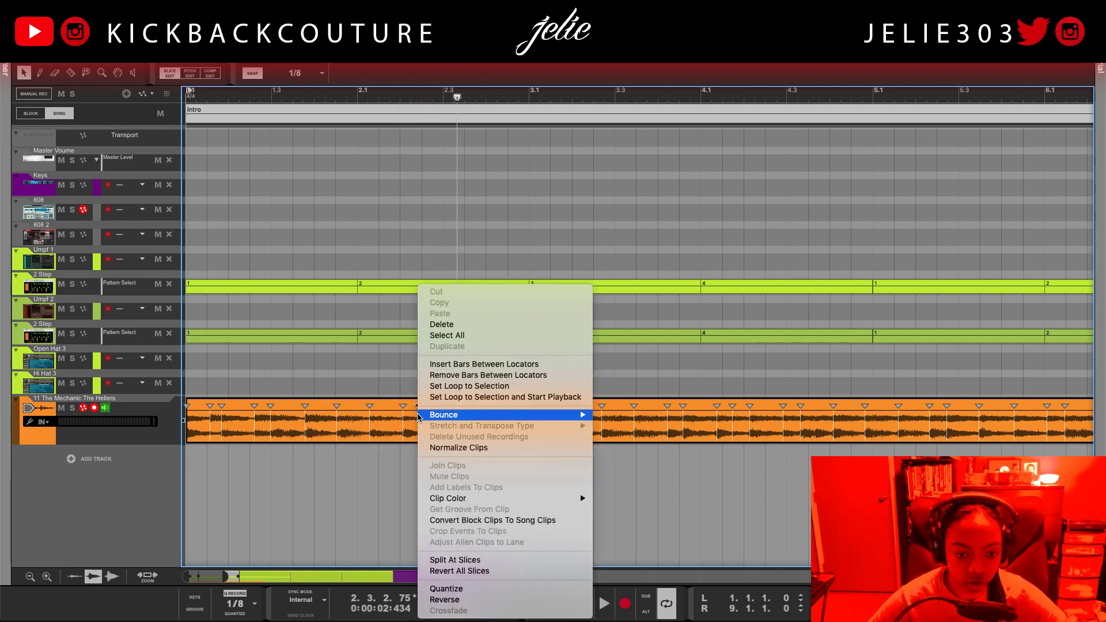
pyautogui.click(455, 560)
pyautogui.click(361, 410)
pyautogui.press('Delete')
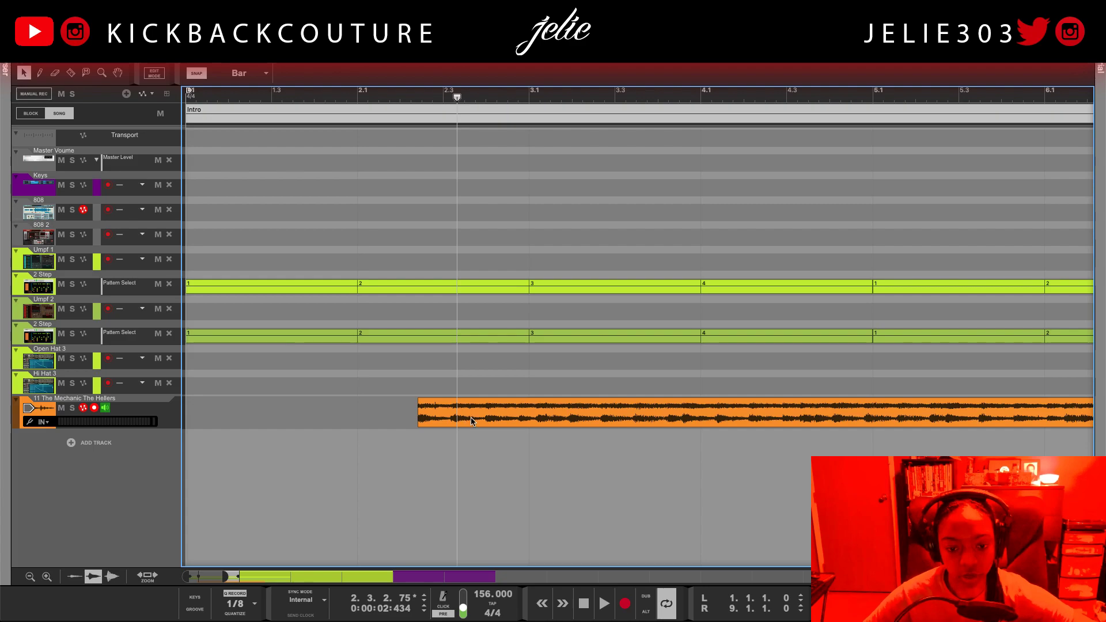
pyautogui.doubleClick(347, 76)
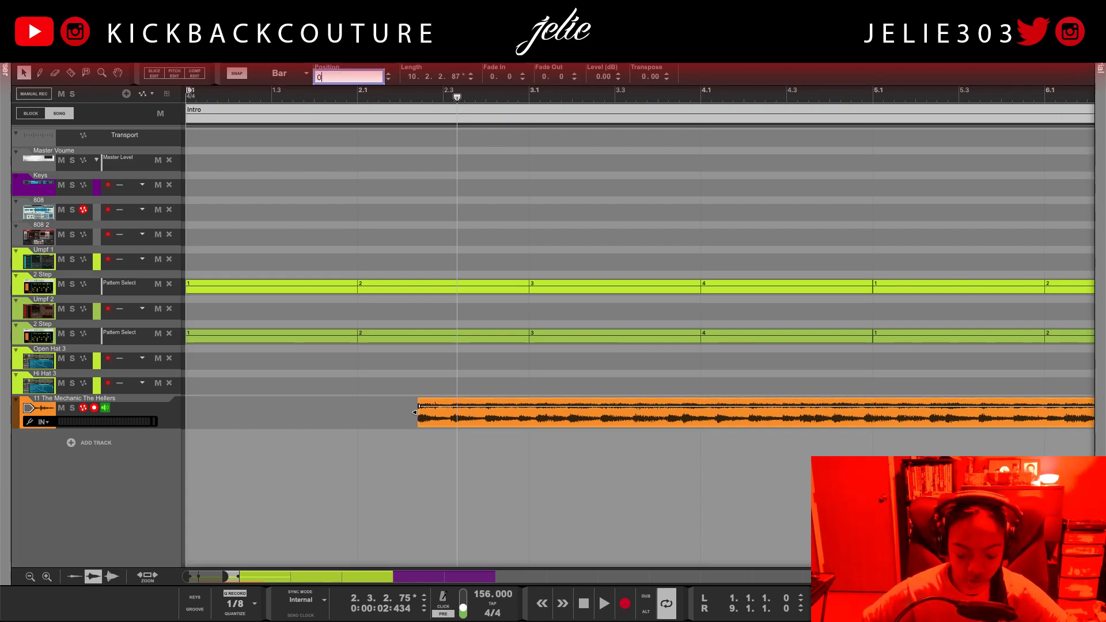
pyautogui.press('Return')
# Play the repositioned clip to find its end point, split it at the slice just after bar 4 starts, and delete the remainder
pyautogui.press('space')
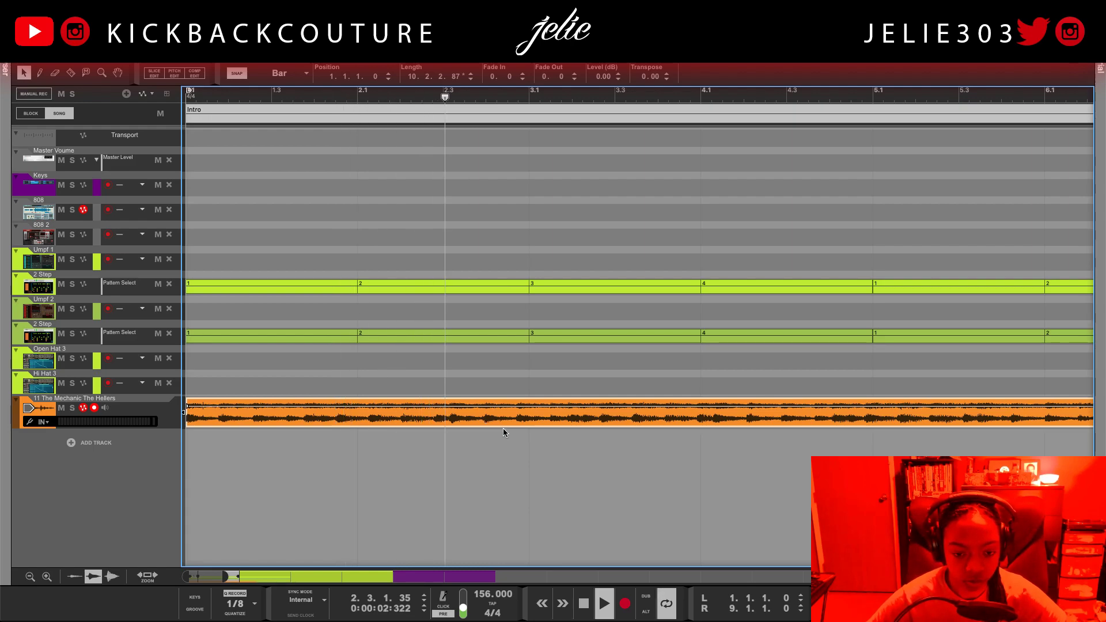
pyautogui.press('space')
pyautogui.doubleClick(709, 420)
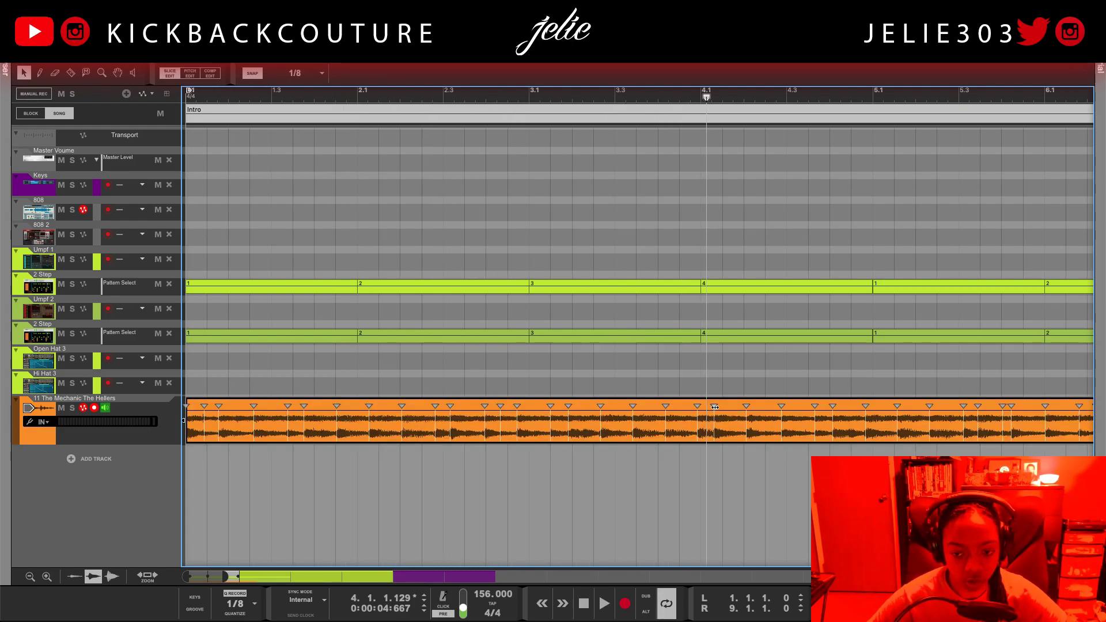
pyautogui.rightClick(714, 407)
pyautogui.click(749, 562)
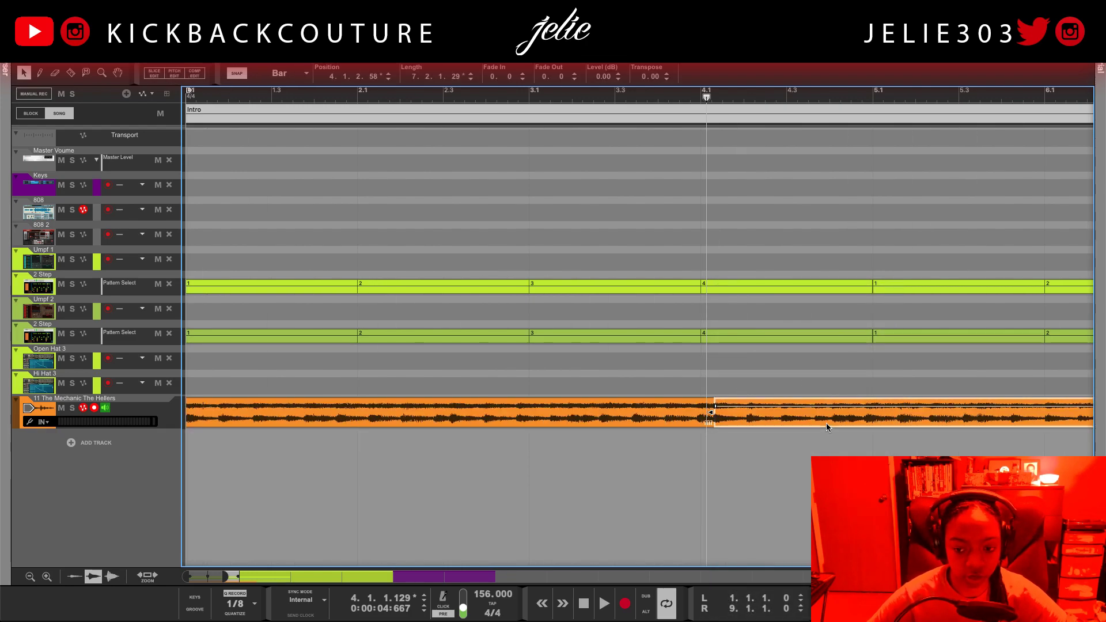
pyautogui.press('Delete')
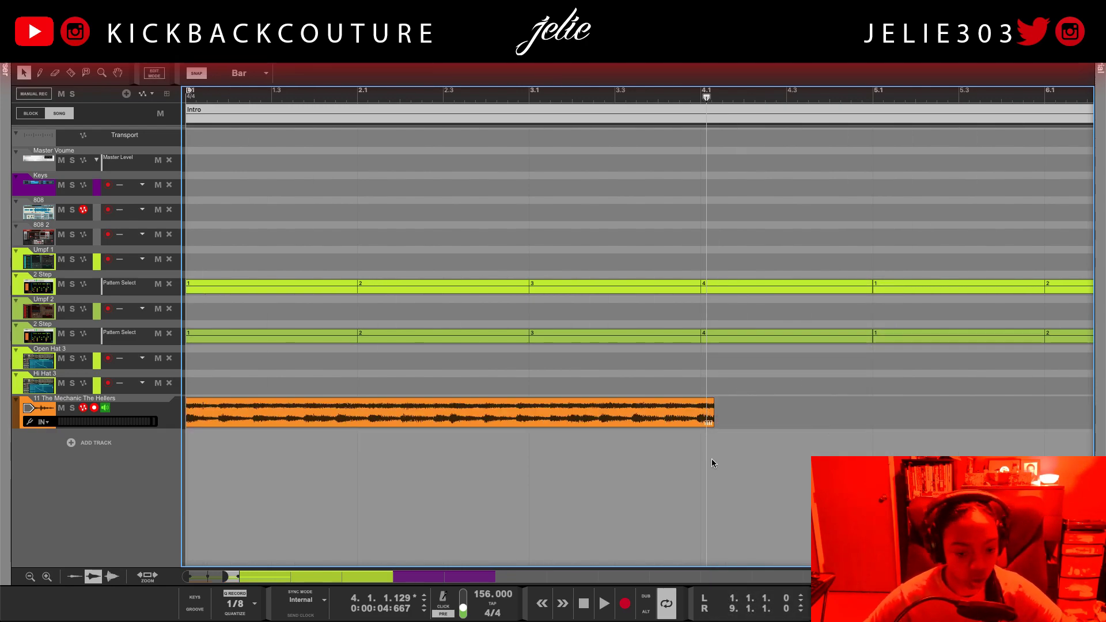
# Set the loop range to the trimmed clip and play the looped section
pyautogui.click(670, 419)
pyautogui.press('p')
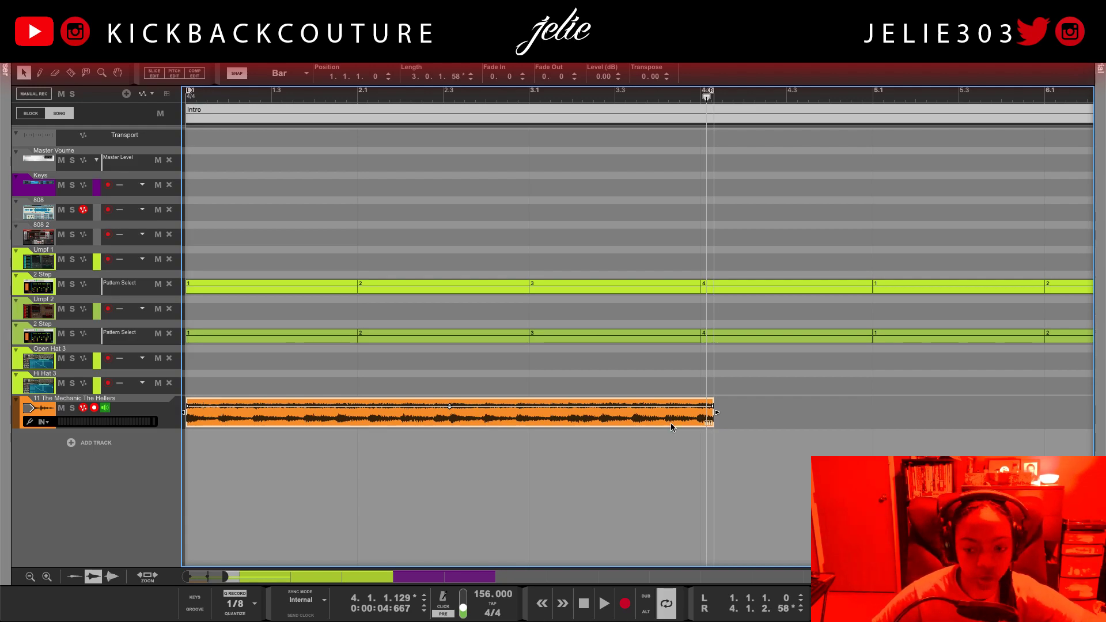
pyautogui.press('space')
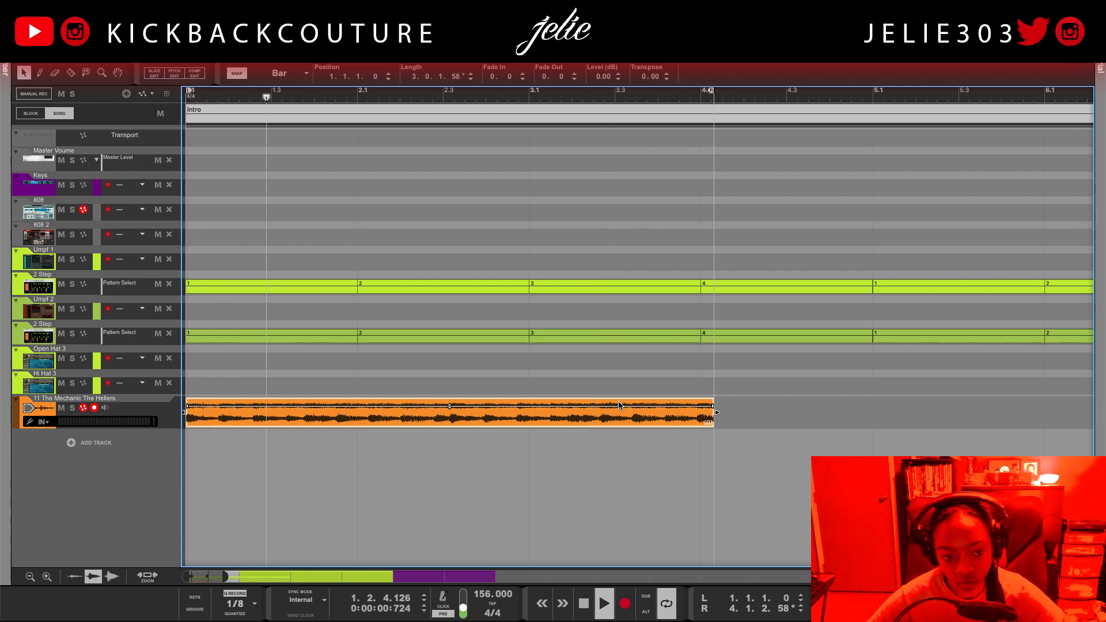
pyautogui.press('space')
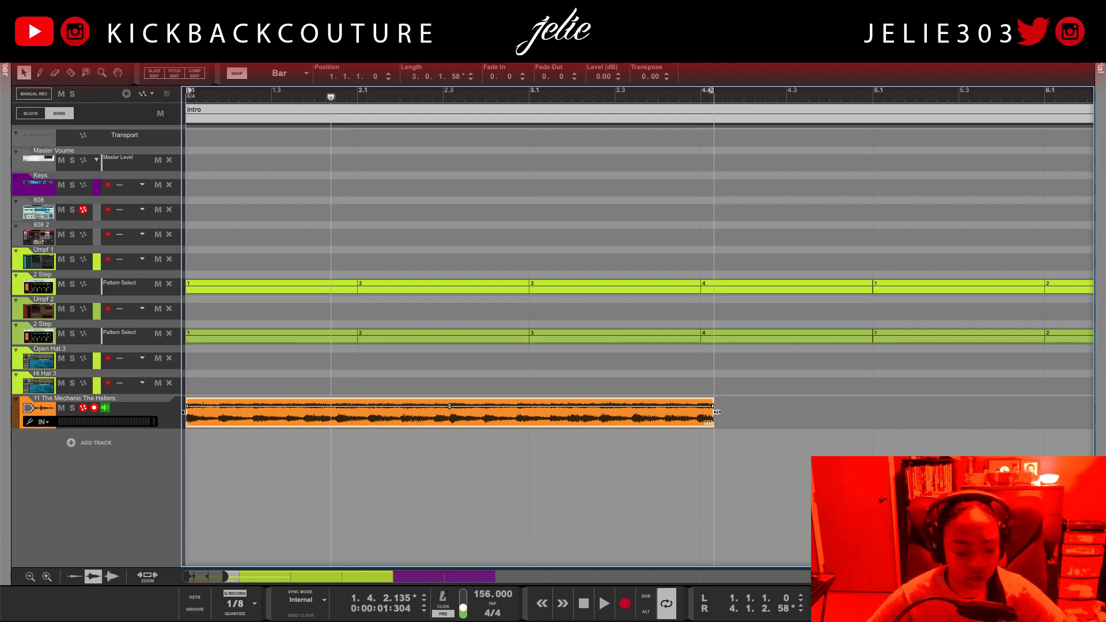
# Stretch the clip to exactly 4 bars with the loop ending at bar 5, and play it from the start
pyautogui.moveTo(718, 413)
pyautogui.mouseDown()
pyautogui.moveTo(873, 413)
pyautogui.moveTo(696, 413)
pyautogui.mouseUp()
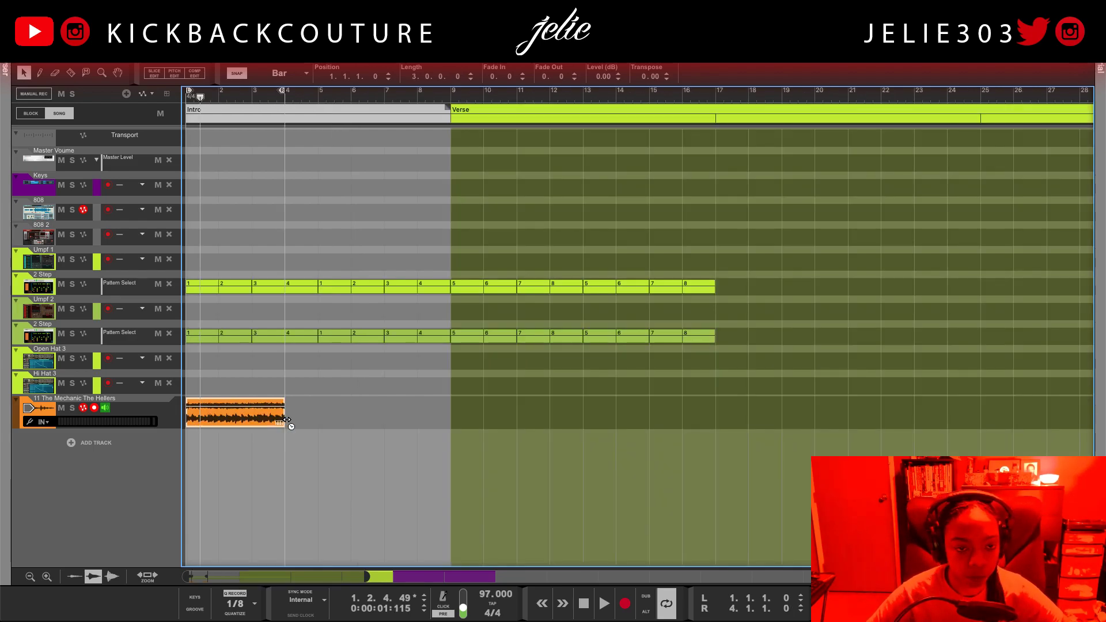
pyautogui.moveTo(286, 423); pyautogui.dragTo(308, 427)
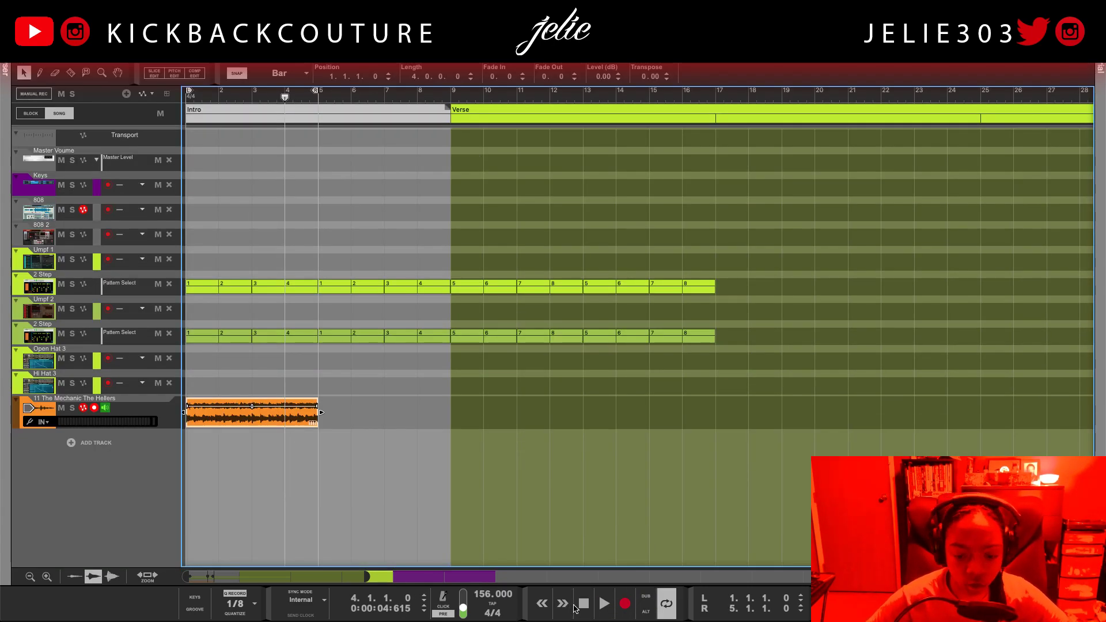
pyautogui.click(583, 606)
pyautogui.press('space')
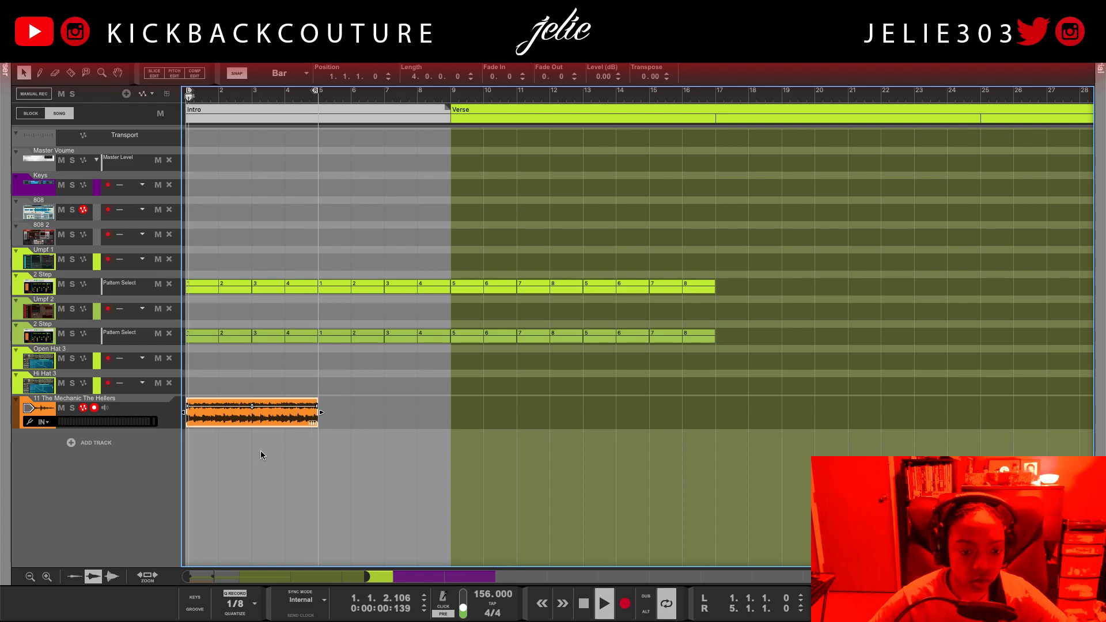
pyautogui.press('space')
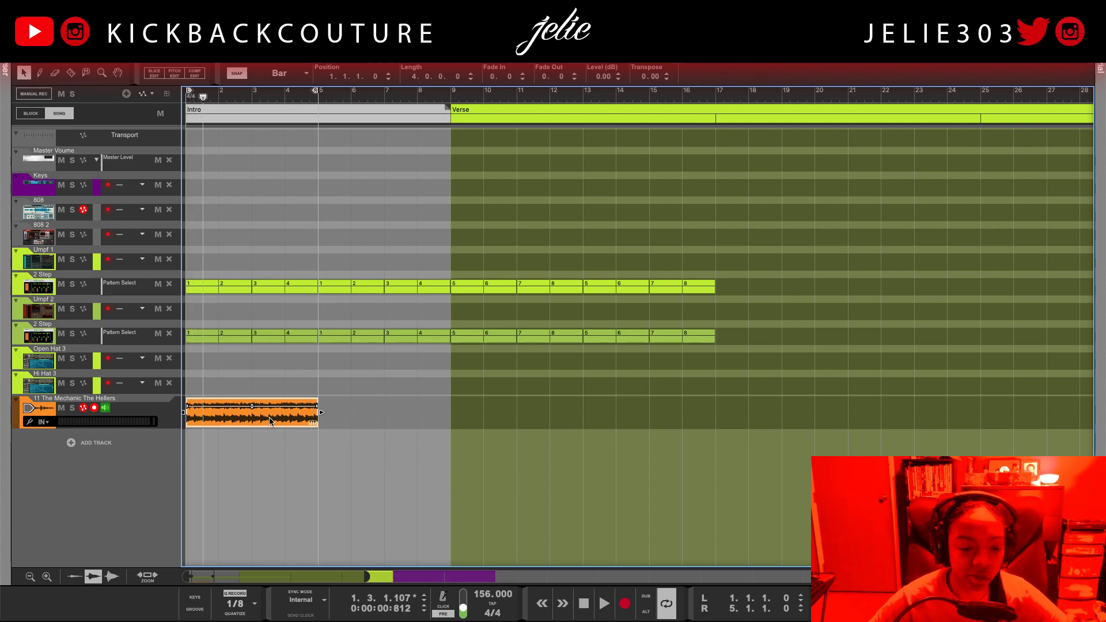
# Bounce the trimmed clip to a REX loop and add the bounced loop to the sequencer as a second audio track
pyautogui.doubleClick(269, 420)
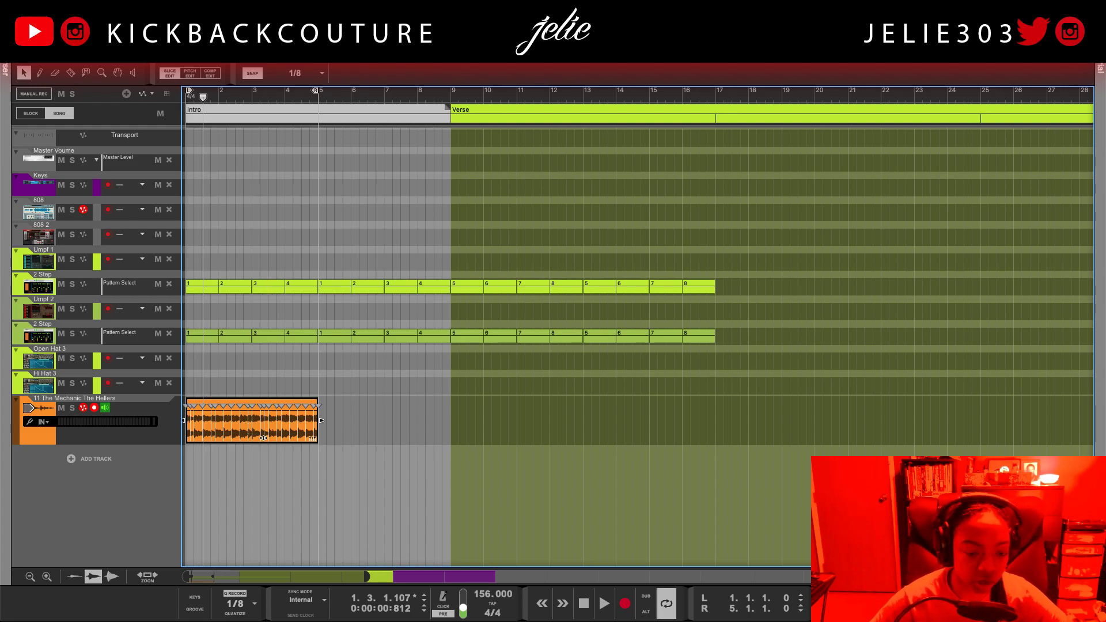
pyautogui.rightClick(249, 420)
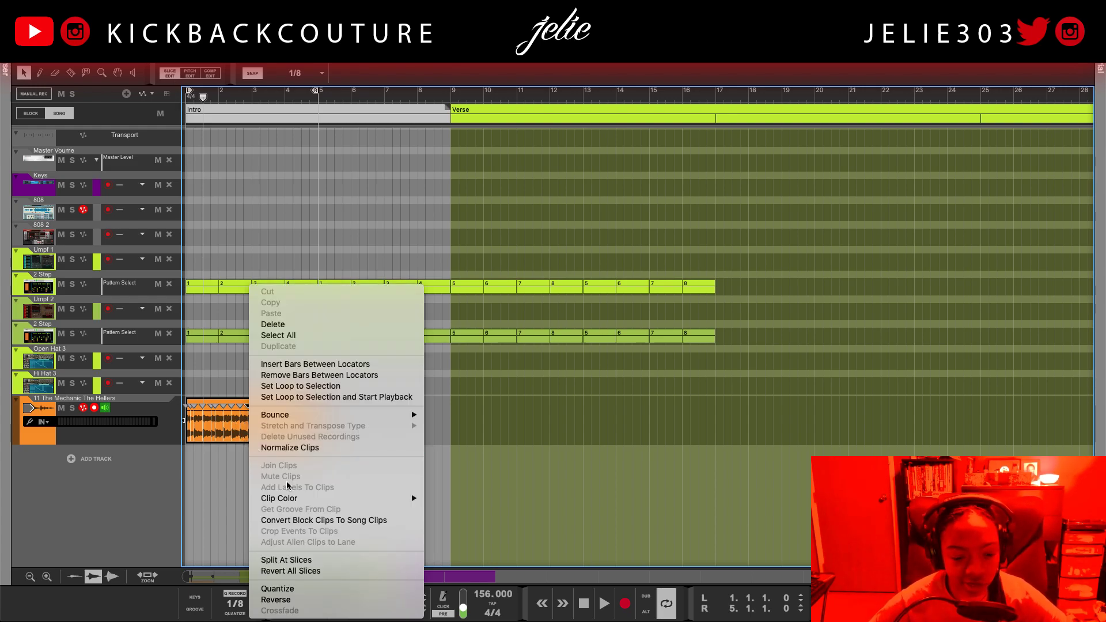
pyautogui.moveTo(307, 415)
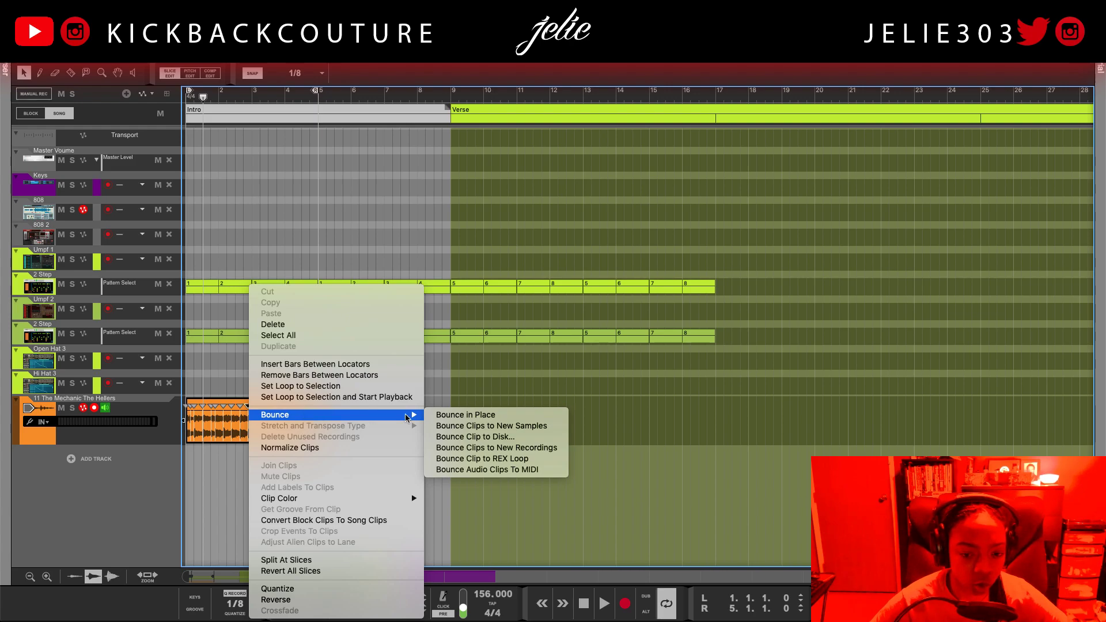
pyautogui.click(491, 459)
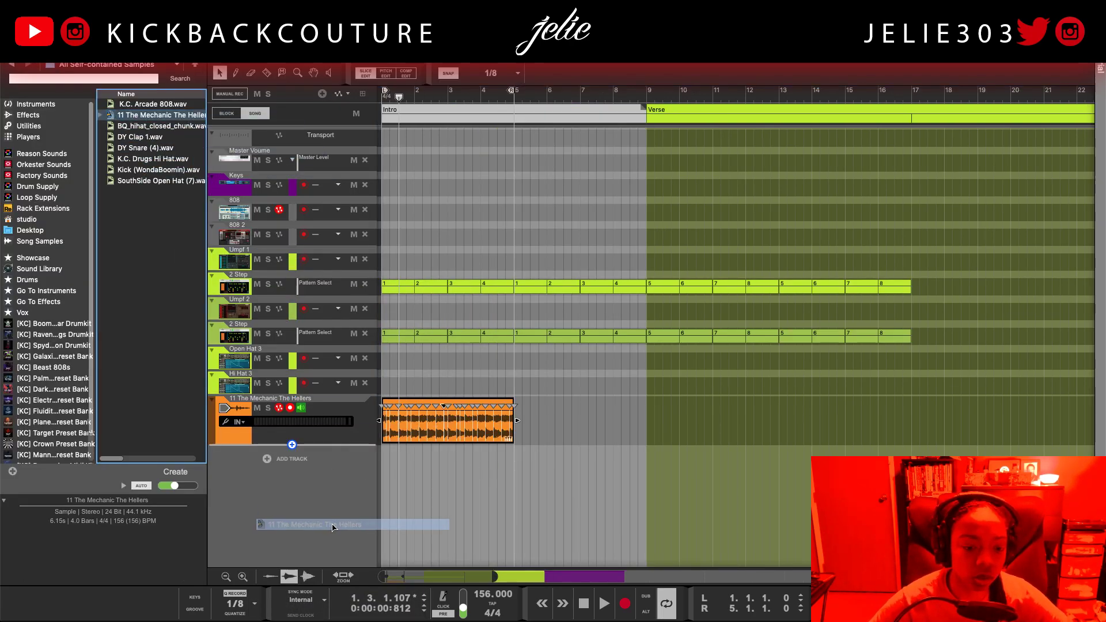
pyautogui.click(7, 38)
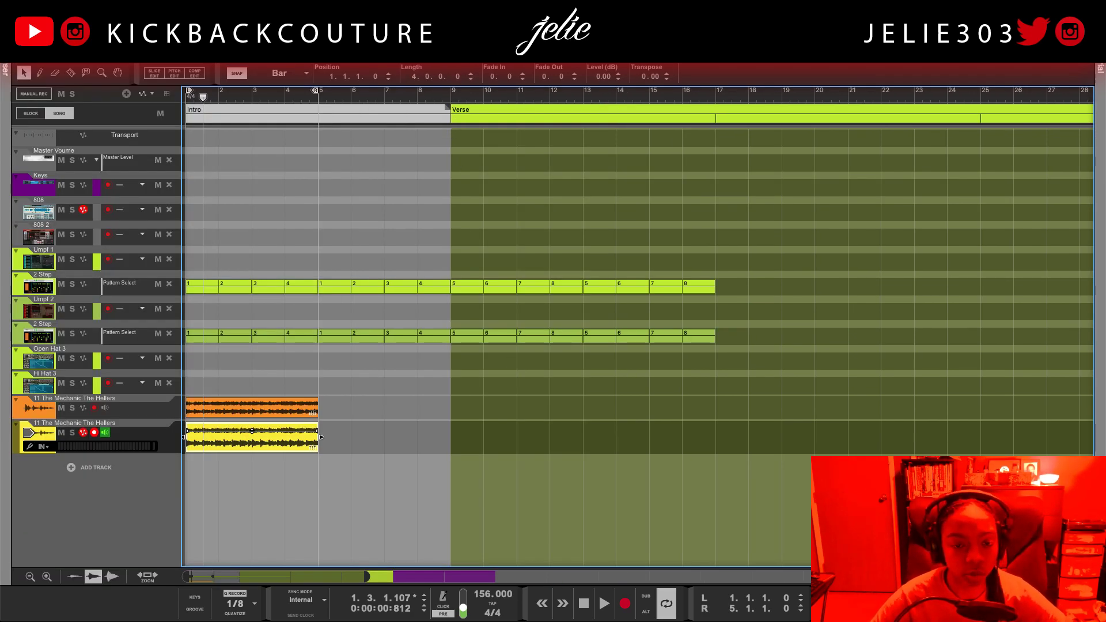
# In the rack, move the original orange audio track below the bounced yellow audio track
pyautogui.press('F6')
pyautogui.scroll(4, 477, 451)
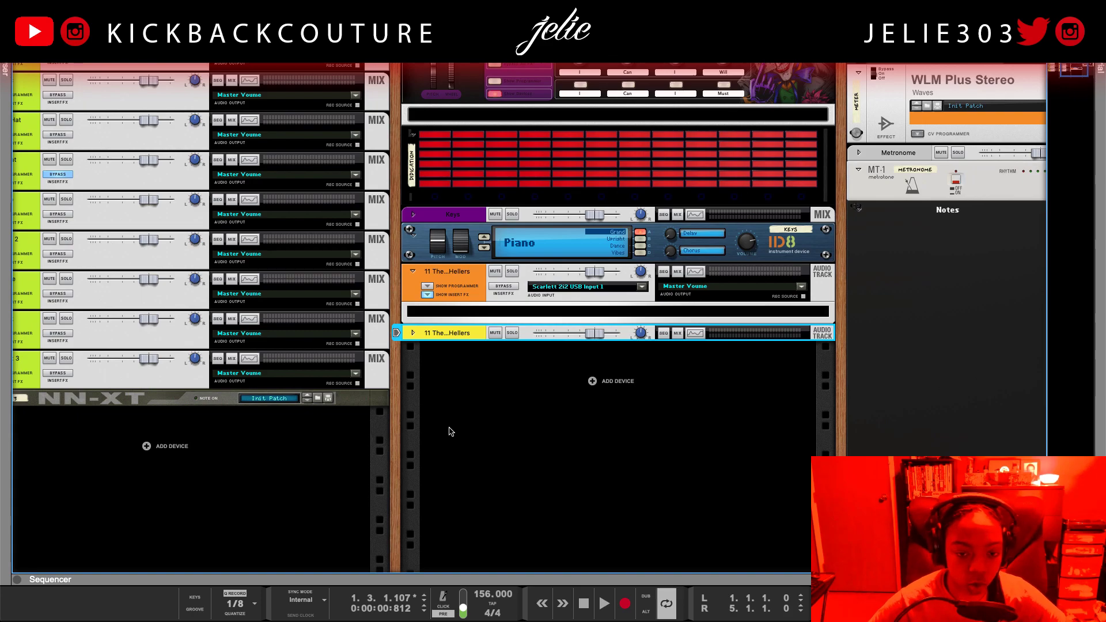
pyautogui.hscroll(5, 451, 432)
pyautogui.scroll(2, 357, 433)
pyautogui.click(309, 352)
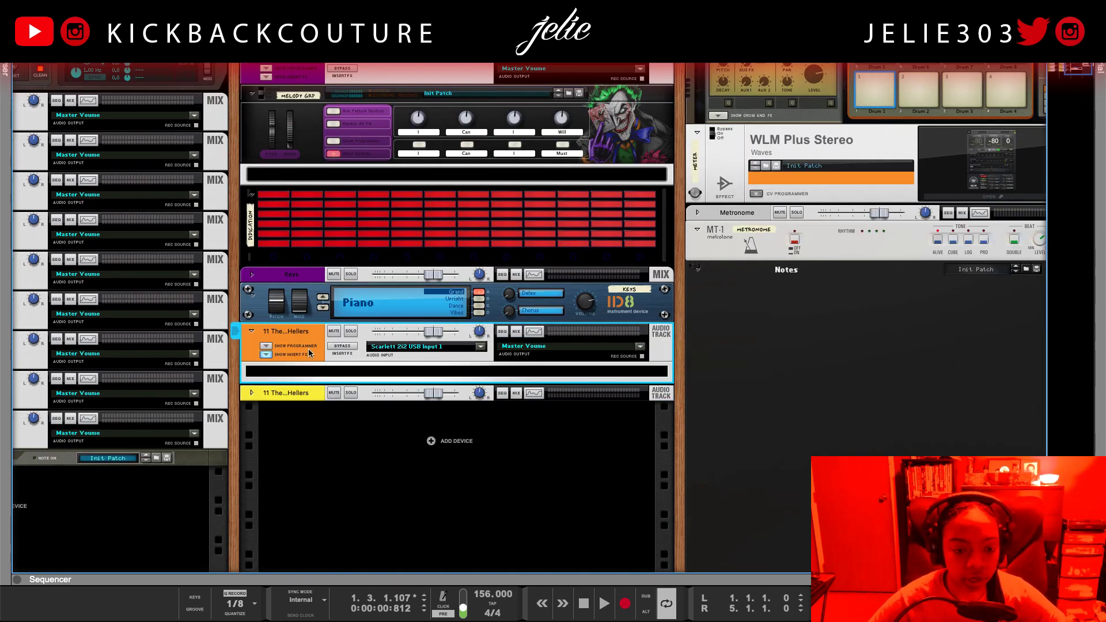
pyautogui.moveTo(302, 376); pyautogui.dragTo(322, 404)
# Add Turn2on's Drop and Lift Semitone Transposer as an insert effect on the orange audio track
pyautogui.rightClick(325, 393)
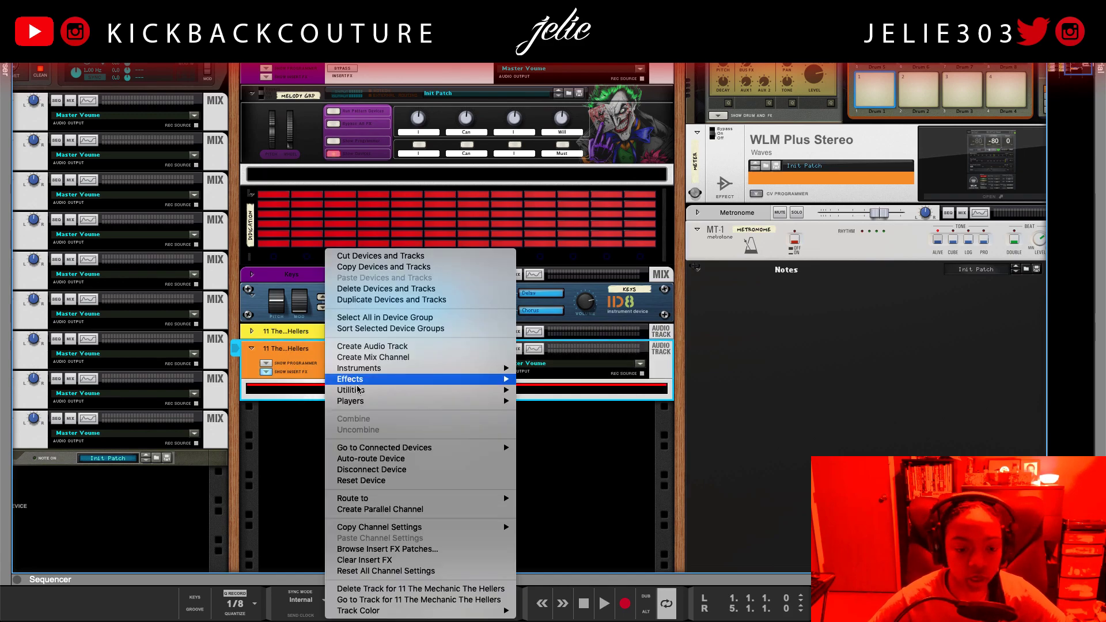
pyautogui.moveTo(386, 380)
pyautogui.moveTo(573, 421)
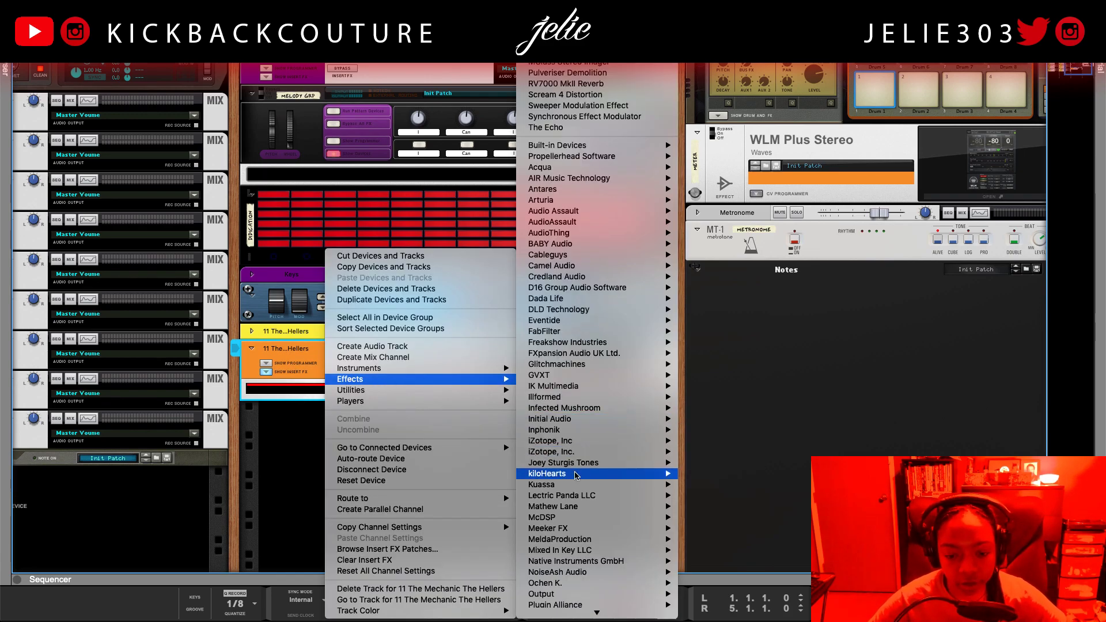
pyautogui.scroll(-3, 580, 517)
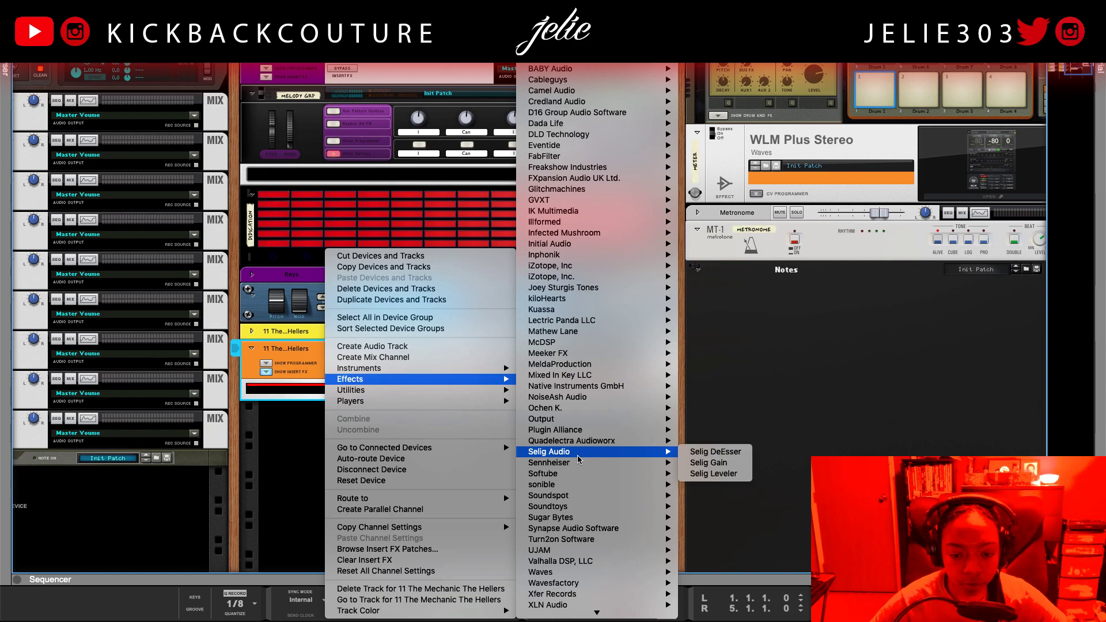
pyautogui.moveTo(586, 540)
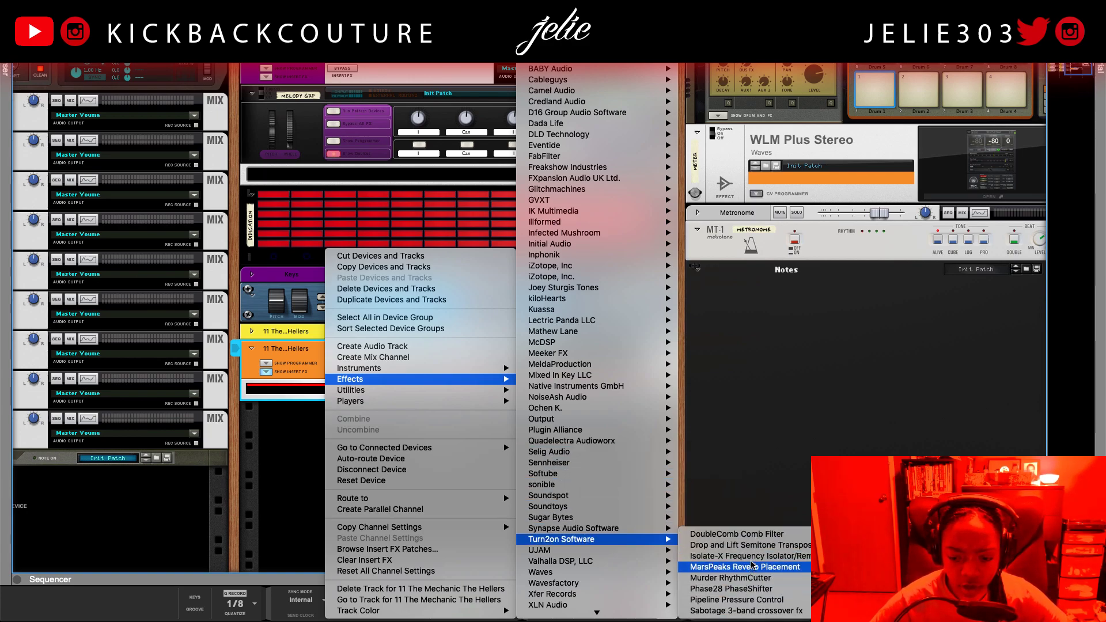
pyautogui.click(747, 545)
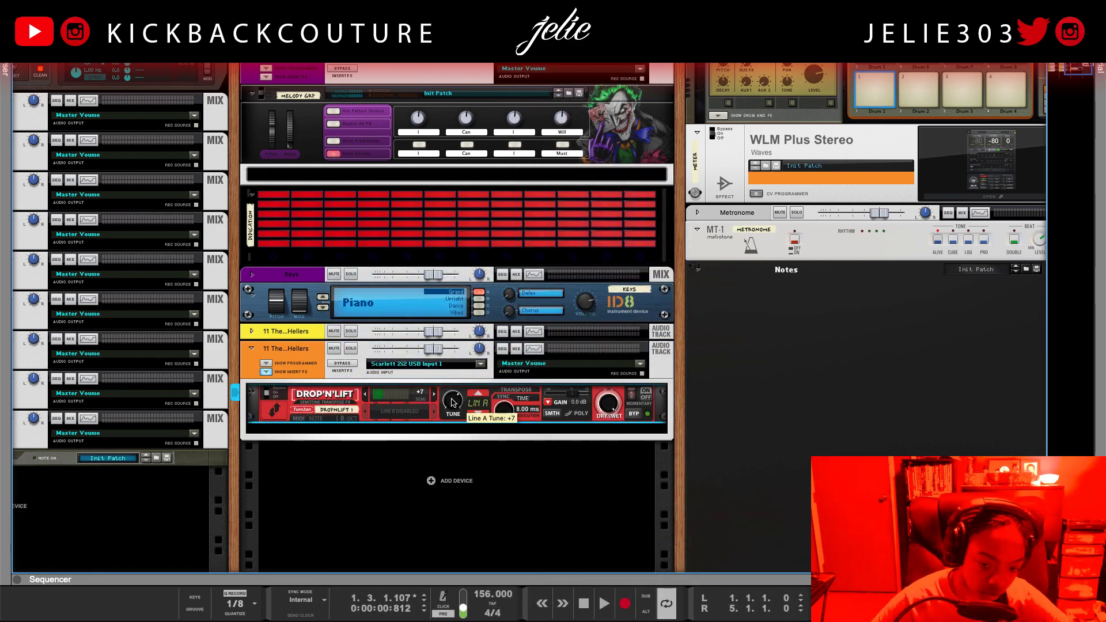
# Mute the yellow audio track during playback and set Line A's tune on Drop'n'Lift to +2 semitones
pyautogui.press('space')
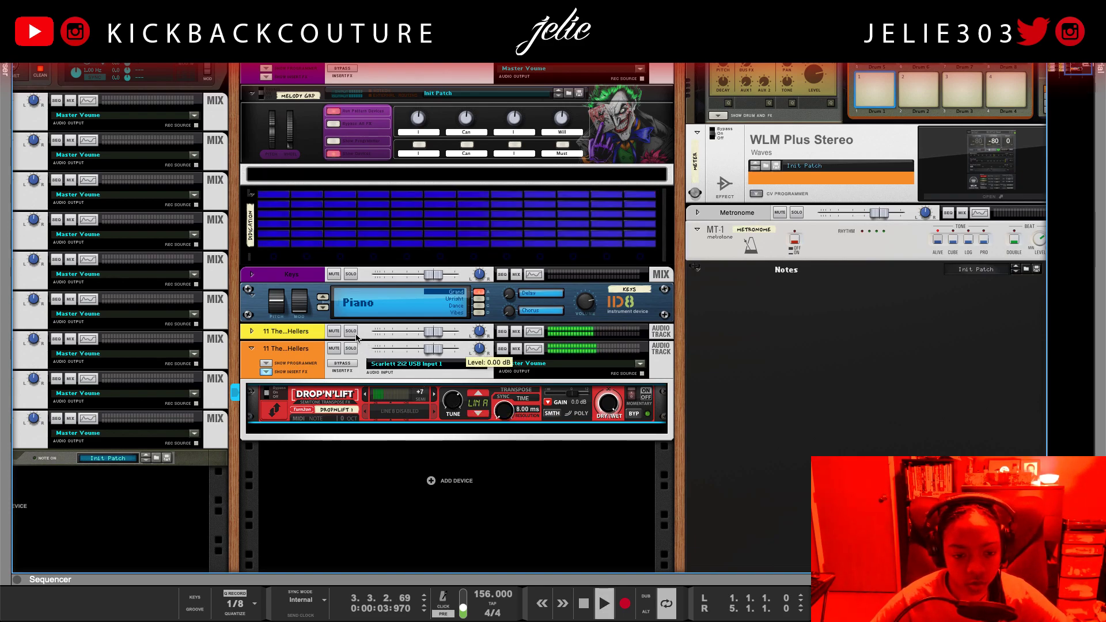
pyautogui.click(336, 333)
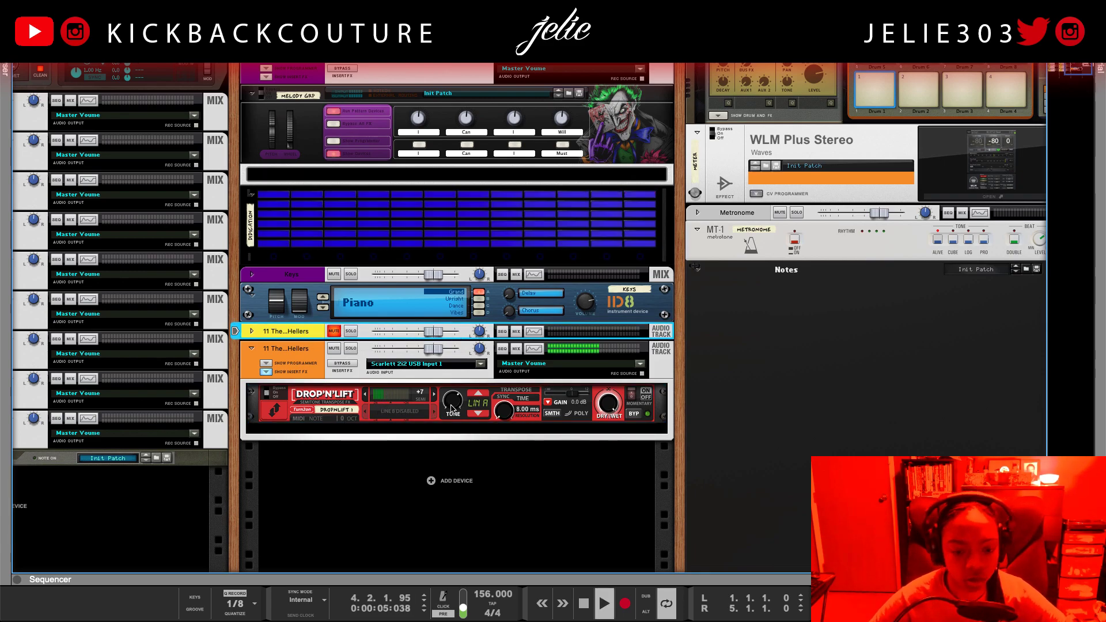
pyautogui.moveTo(455, 407); pyautogui.dragTo(456, 411)
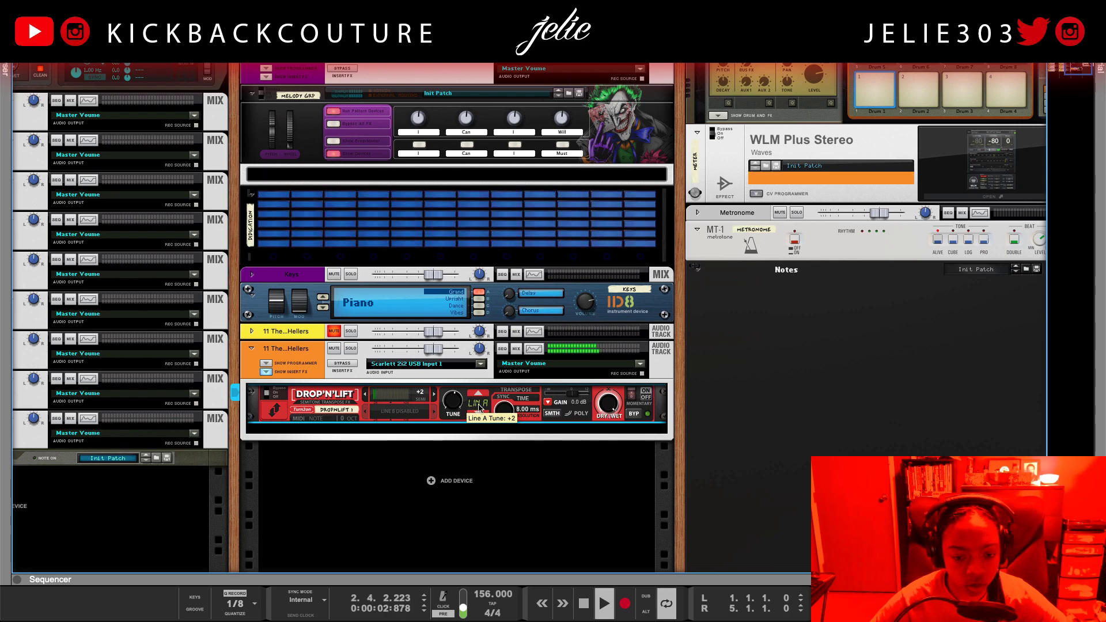
# Audition the transpose modes of Drop'n'Lift, including Opposed, and settle on Glitch
pyautogui.click(479, 406)
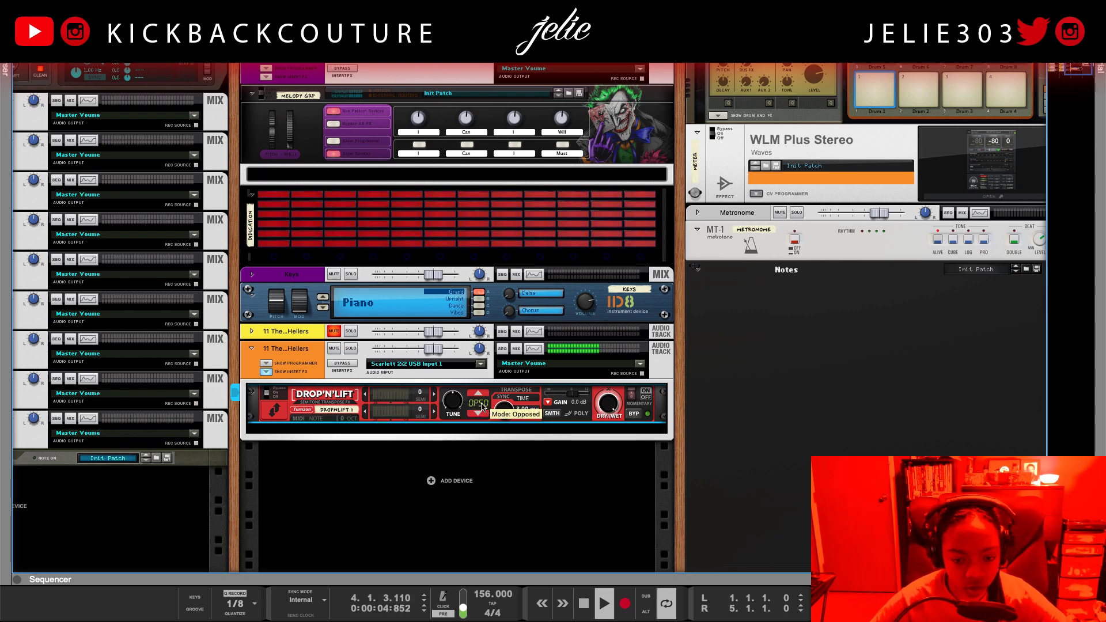
pyautogui.click(480, 396)
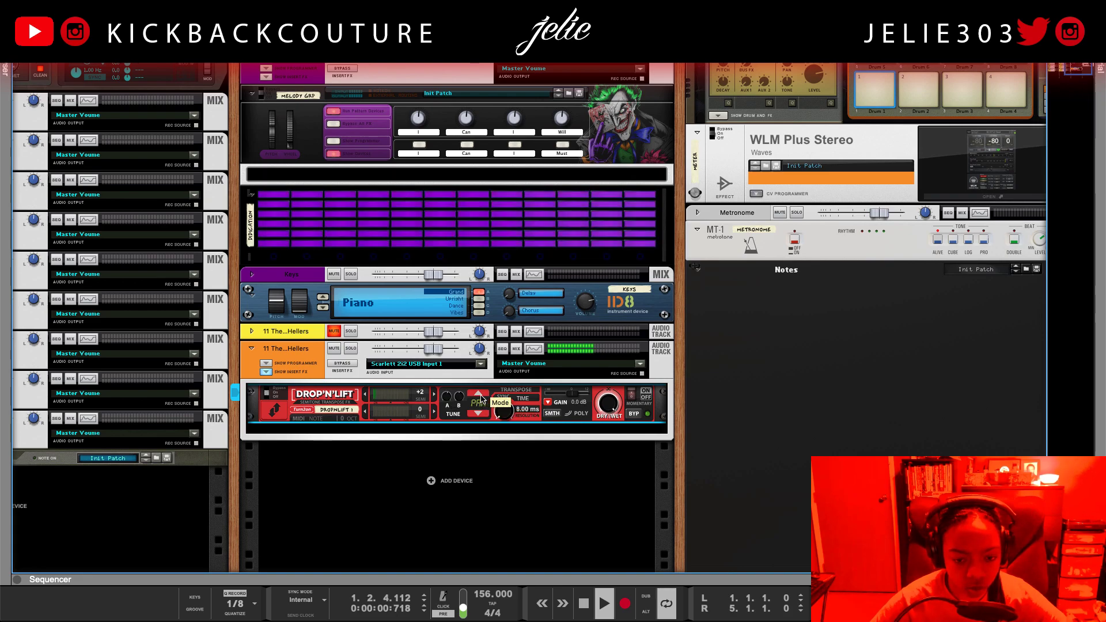
pyautogui.click(480, 397)
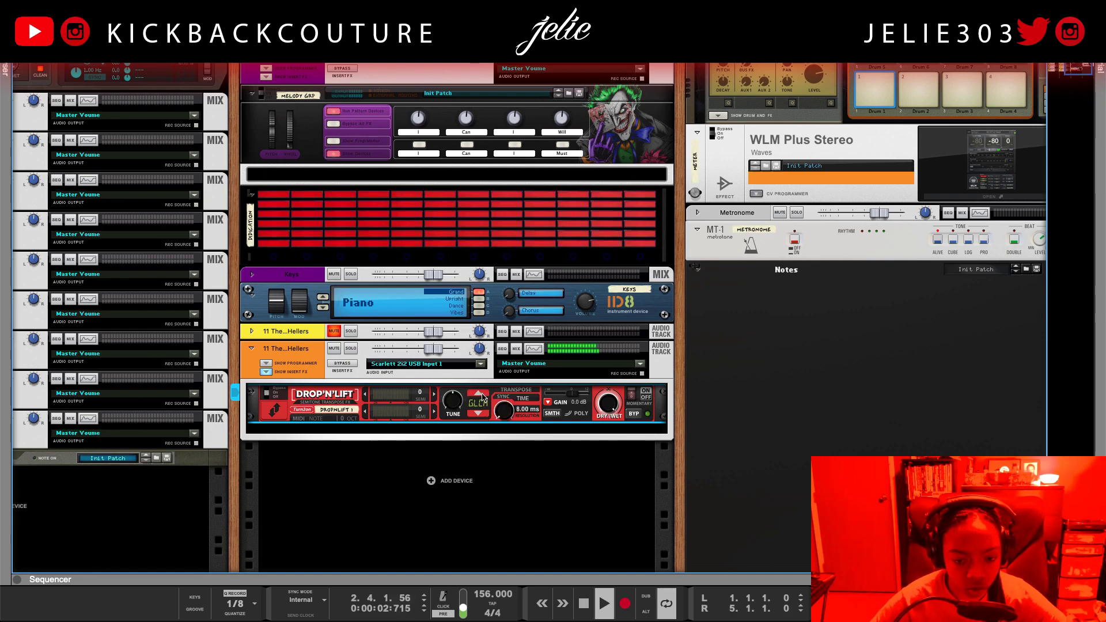
pyautogui.click(482, 397)
pyautogui.click(478, 398)
pyautogui.click(478, 412)
pyautogui.click(478, 412)
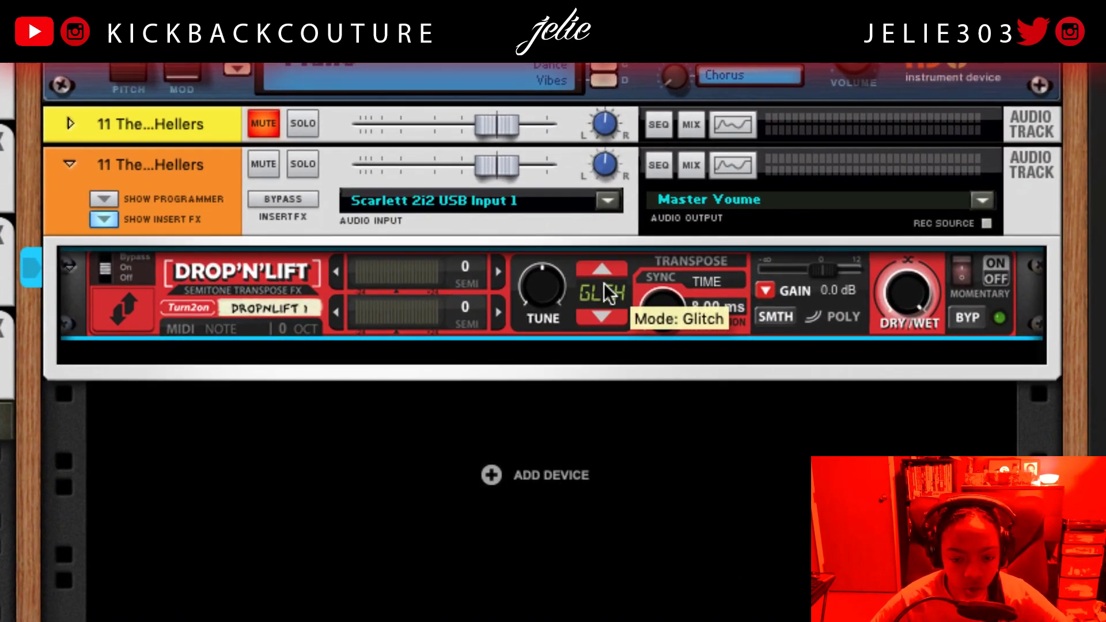
# Try the A vs B tune in Glitch mode, raising it to +/-7 semitones and stepping it back down
pyautogui.click(499, 311)
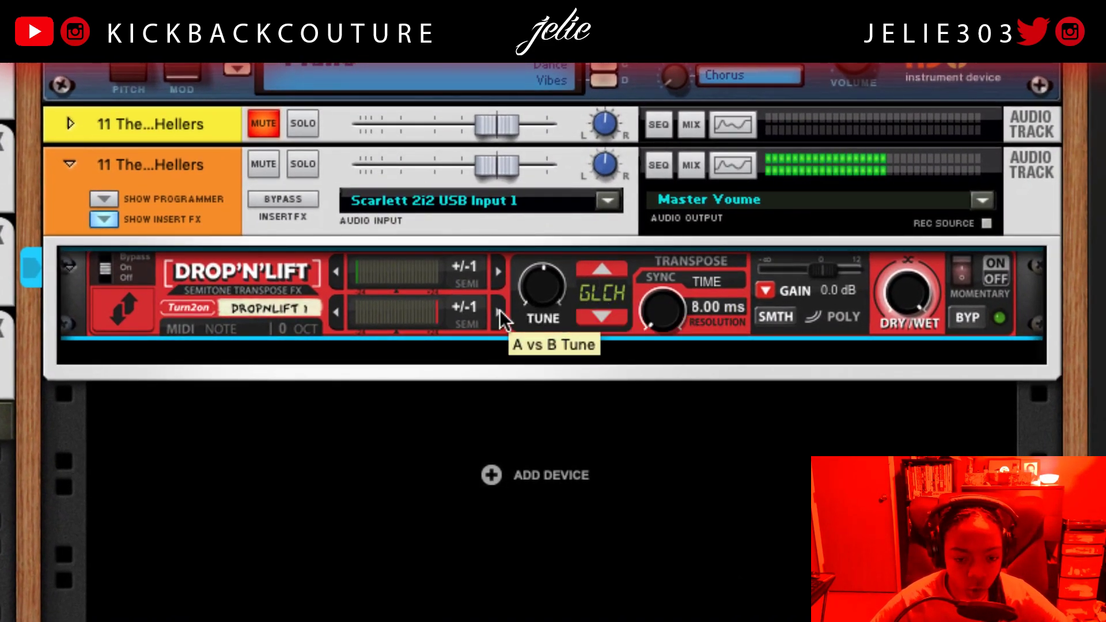
pyautogui.click(499, 311)
pyautogui.click(500, 311)
pyautogui.click(499, 311)
pyautogui.click(499, 311)
pyautogui.click(499, 311)
pyautogui.click(499, 311)
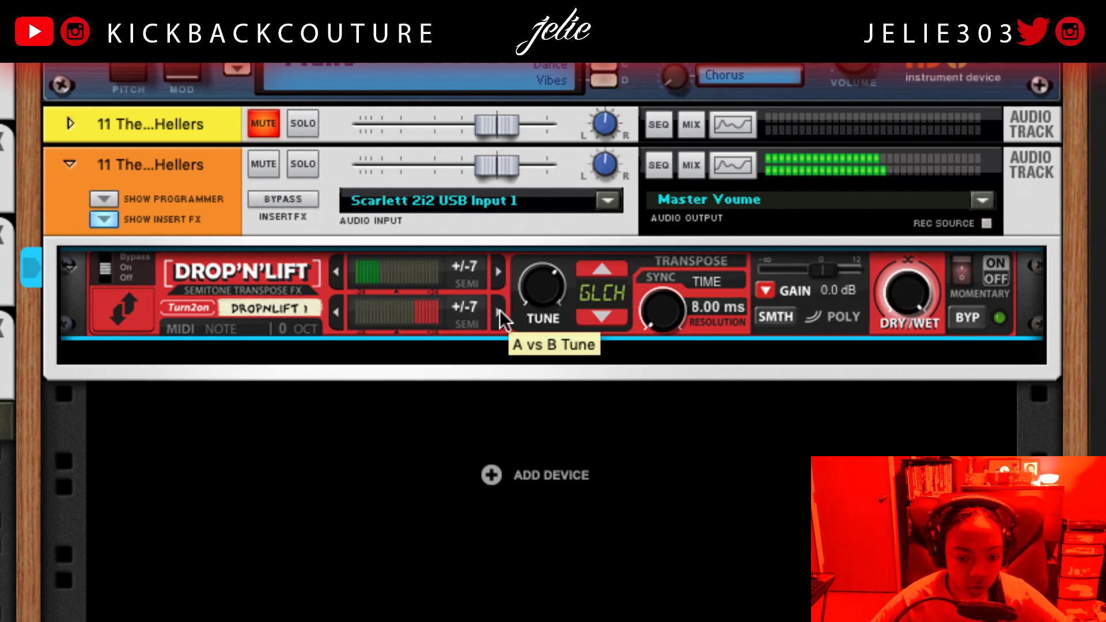
pyautogui.click(336, 311)
pyautogui.click(337, 310)
pyautogui.click(336, 310)
pyautogui.click(337, 310)
pyautogui.click(336, 309)
pyautogui.click(337, 310)
pyautogui.click(336, 310)
pyautogui.click(337, 310)
pyautogui.click(499, 308)
# Switch Drop'n'Lift to M/S mode, reset Line A's tune to 0, and raise it to +12 semitones
pyautogui.click(615, 269)
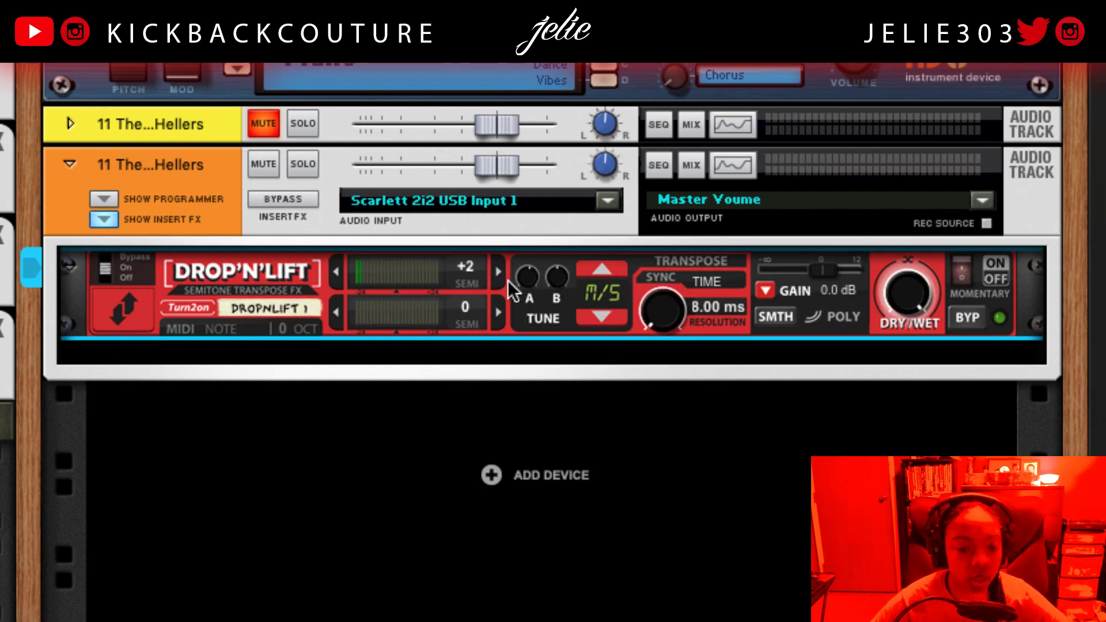
pyautogui.click(338, 273)
pyautogui.click(338, 273)
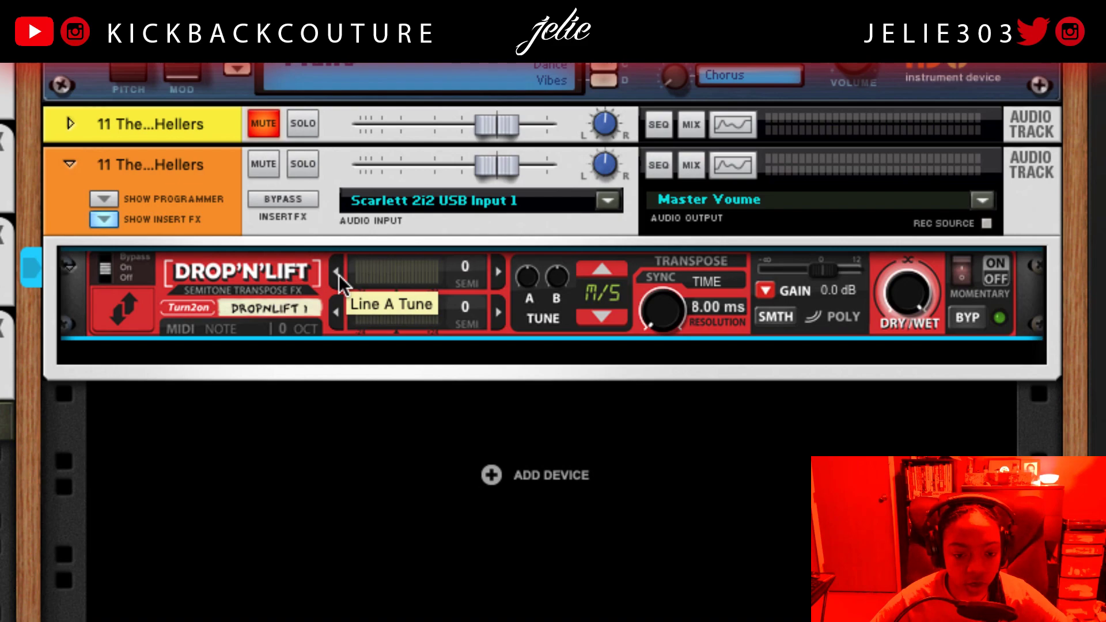
pyautogui.click(498, 274)
pyautogui.click(499, 274)
pyautogui.click(499, 275)
pyautogui.click(498, 274)
pyautogui.click(499, 274)
pyautogui.click(499, 274)
pyautogui.click(498, 274)
pyautogui.click(499, 274)
pyautogui.click(498, 274)
pyautogui.click(499, 275)
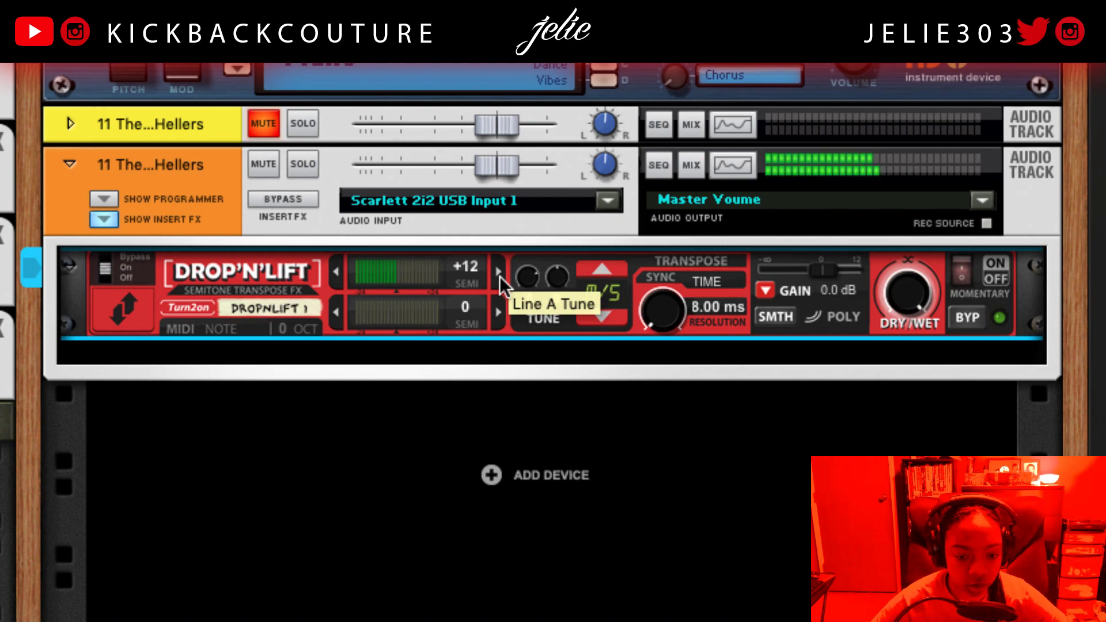
# Lower Line A's tune to -12 semitones, then settle it at -7 with Line B at 0
pyautogui.click(338, 273)
pyautogui.moveTo(525, 277); pyautogui.dragTo(530, 337)
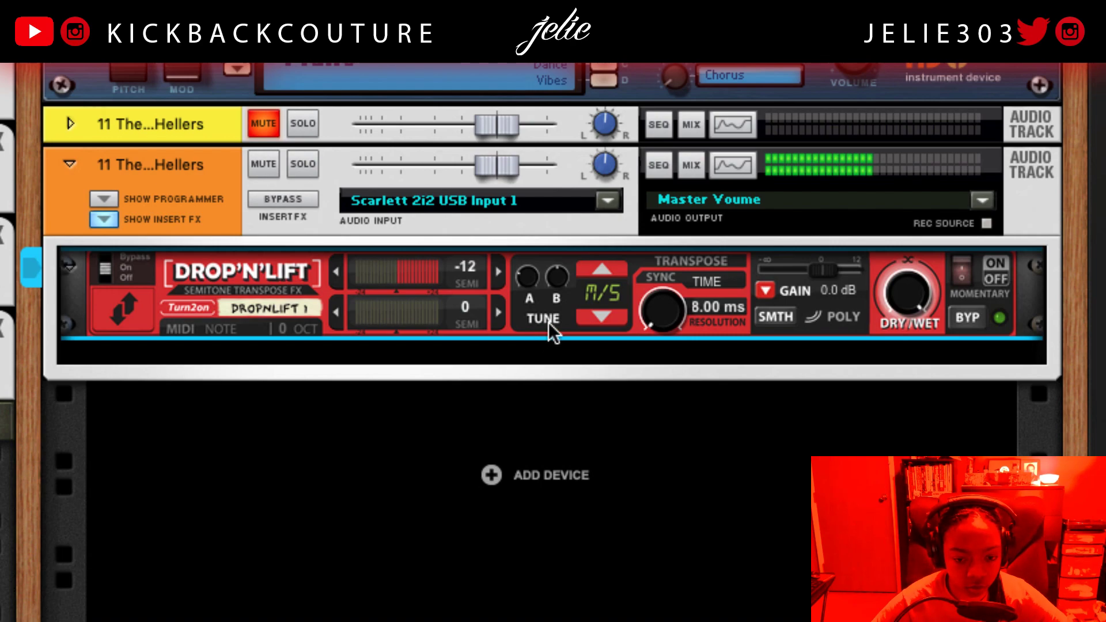
pyautogui.moveTo(555, 279); pyautogui.dragTo(525, 270)
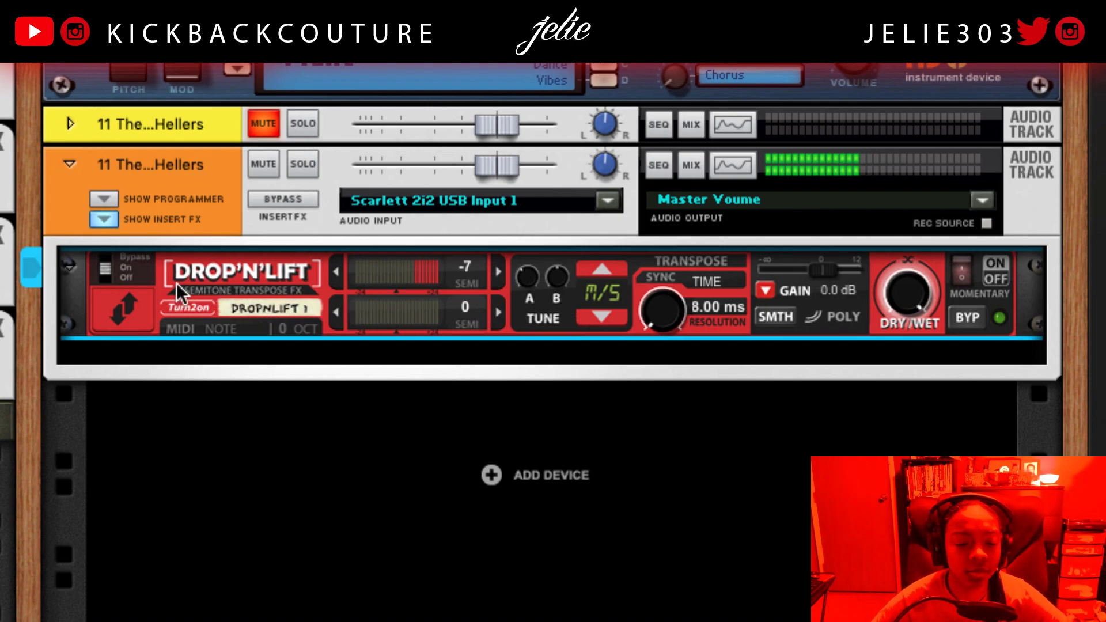
# Delete the muted yellow audio track from the rack
pyautogui.click(200, 115)
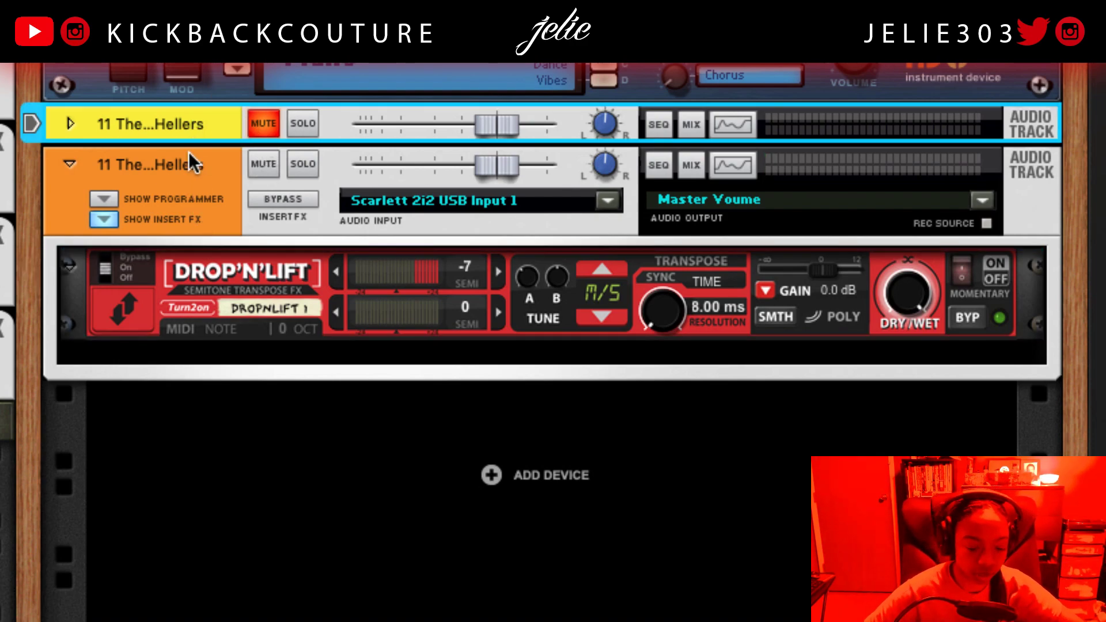
pyautogui.click(195, 162)
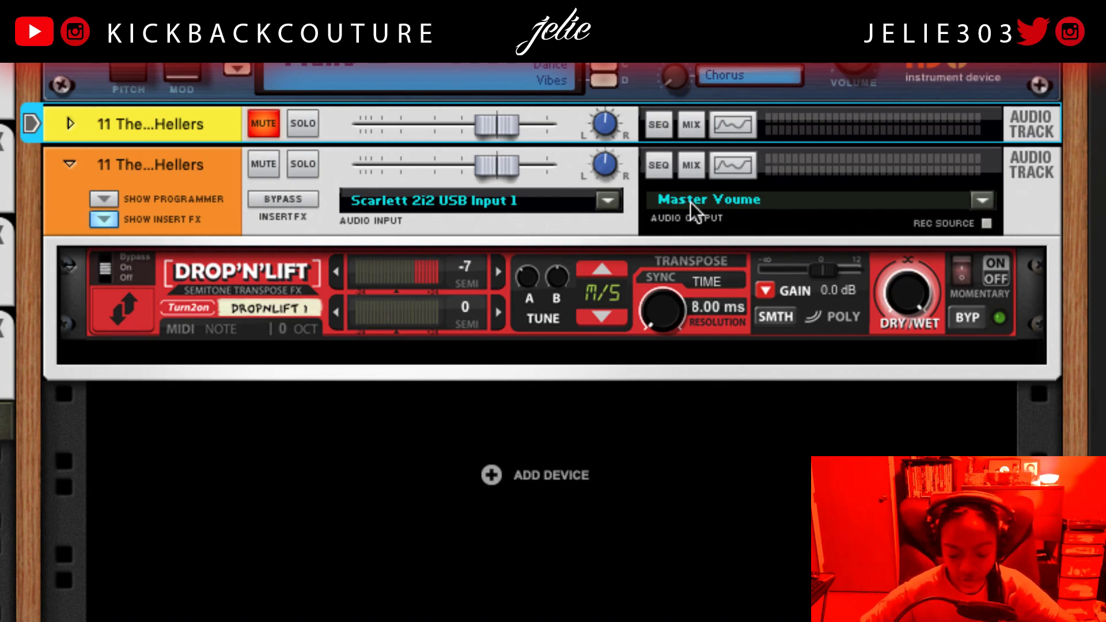
pyautogui.press('Delete')
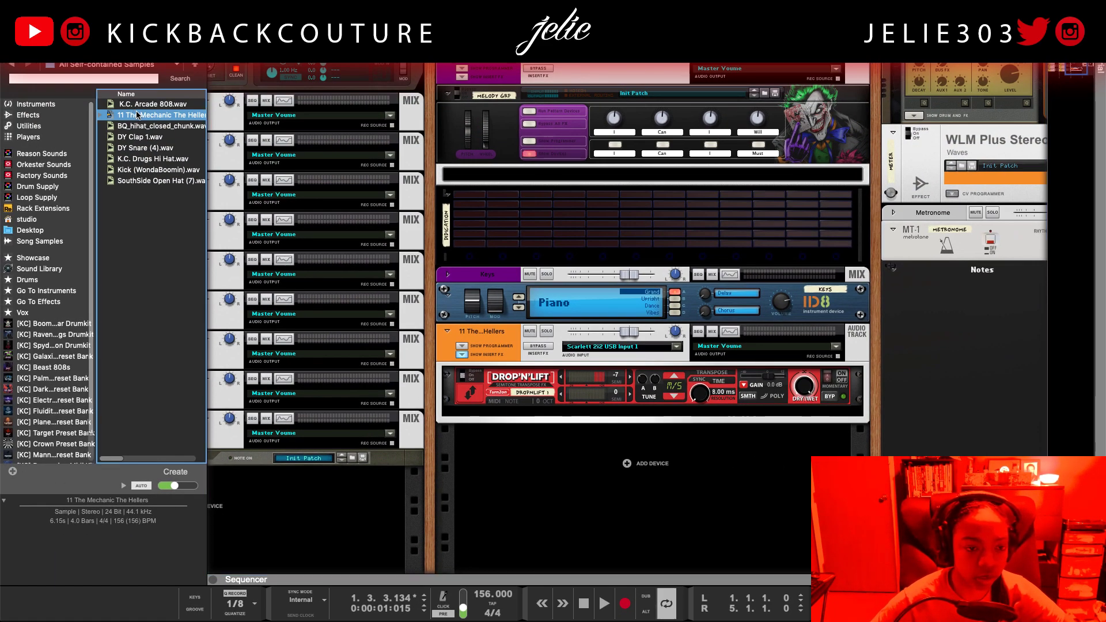
# Load the bounced REX loop from the song's self-contained samples into a new Dr.OctoRex below the orange audio track
pyautogui.moveTo(139, 115)
pyautogui.mouseDown()
pyautogui.moveTo(296, 180)
pyautogui.moveTo(389, 361)
pyautogui.mouseUp()
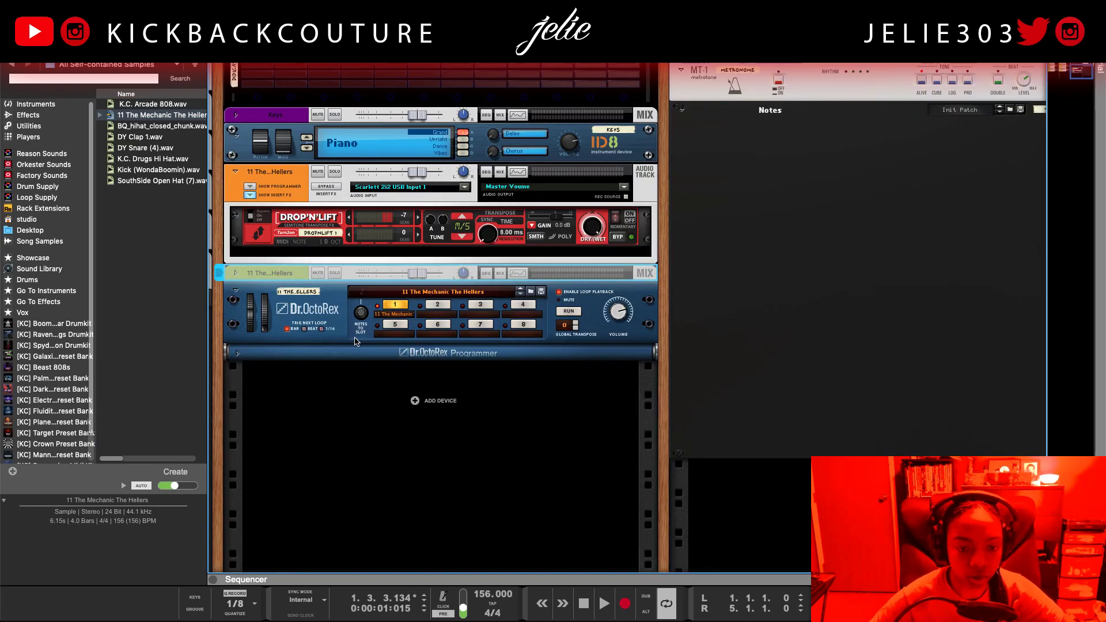
pyautogui.press('F3')
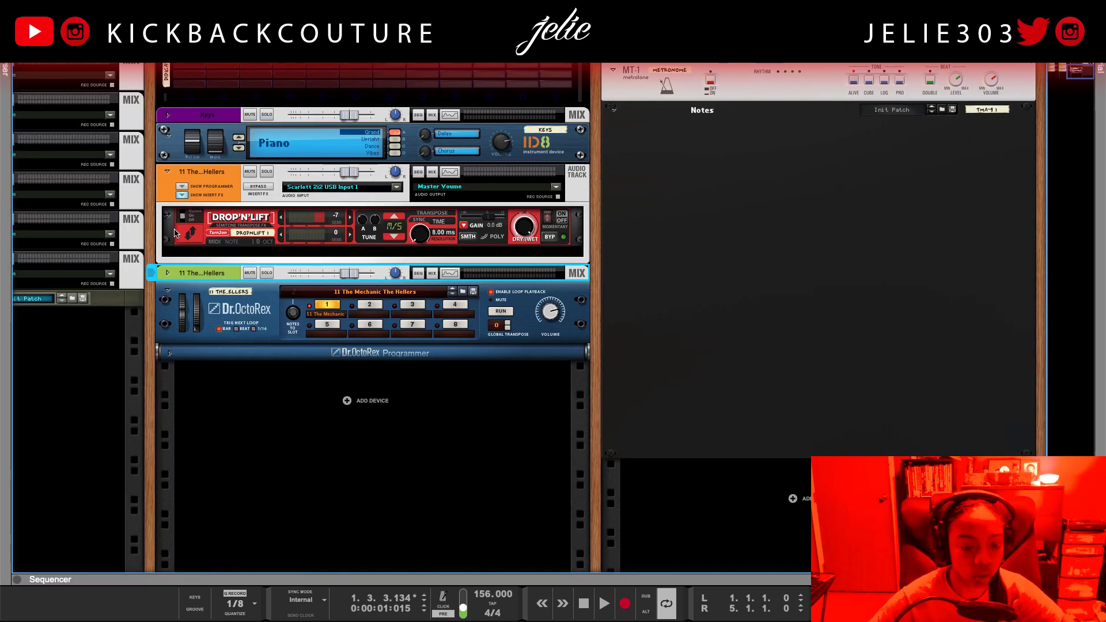
# Expand the Dr.OctoRex programmer, set the global transpose to -7, and lower the filter frequency
pyautogui.click(170, 353)
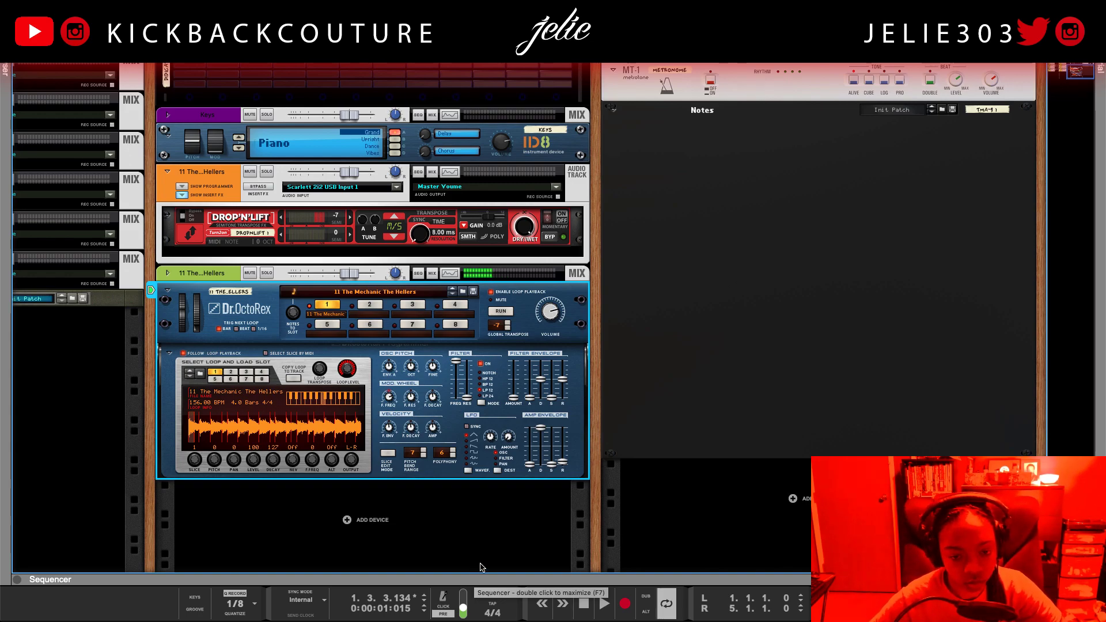
pyautogui.moveTo(457, 361); pyautogui.dragTo(465, 384)
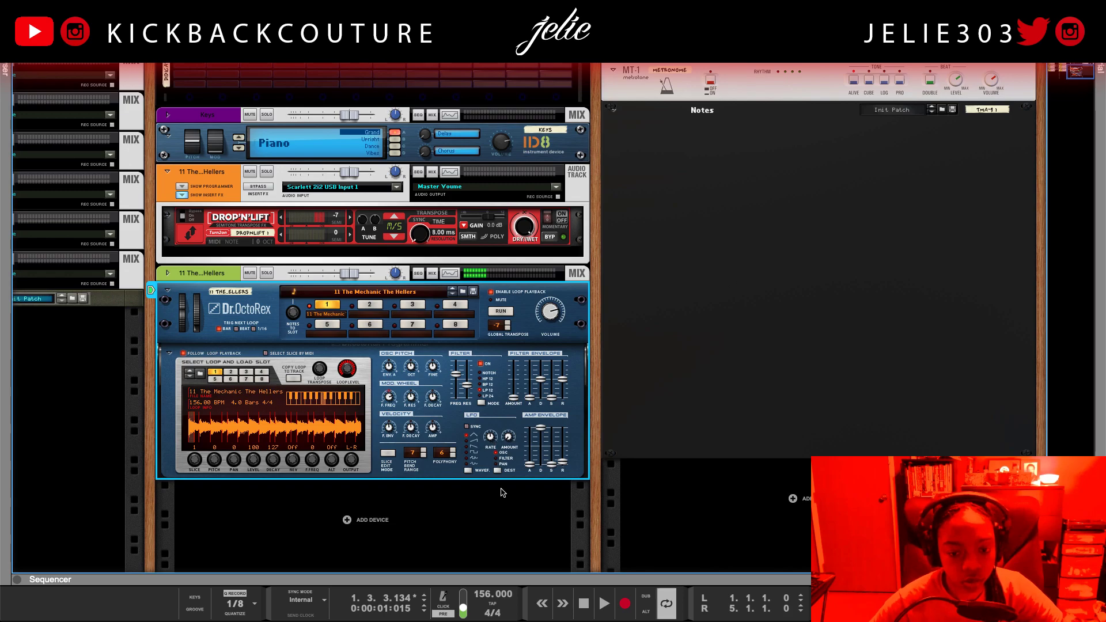
# Maximize the sequencer and draw an 8-bar note clip over the Intro on the Dr.OctoRex track
pyautogui.doubleClick(501, 579)
pyautogui.scroll(-3, 281, 448)
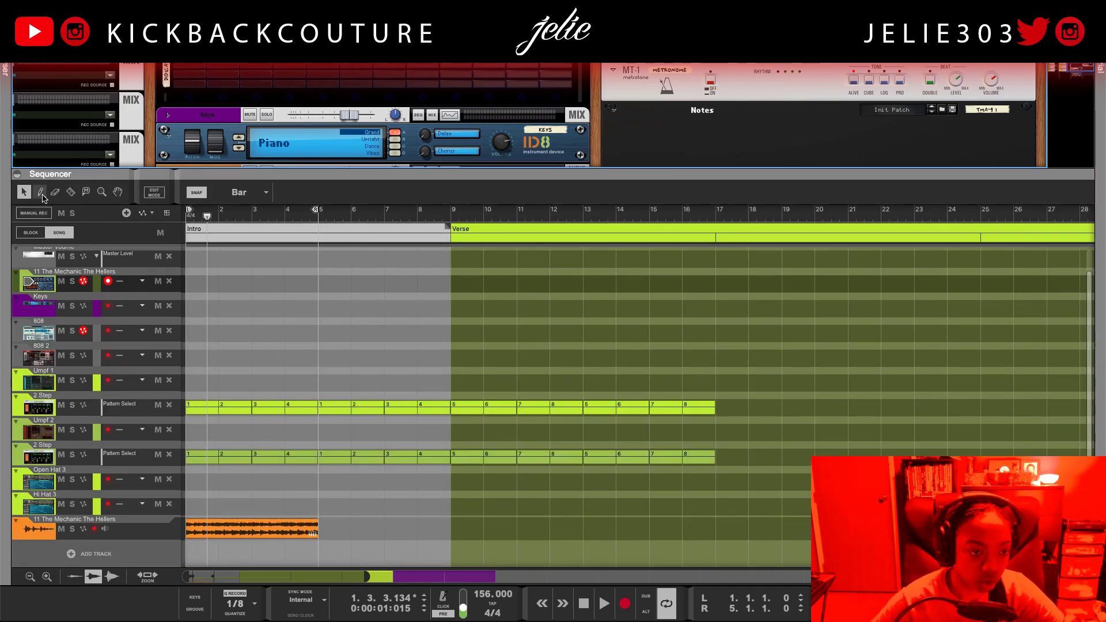
pyautogui.click(40, 192)
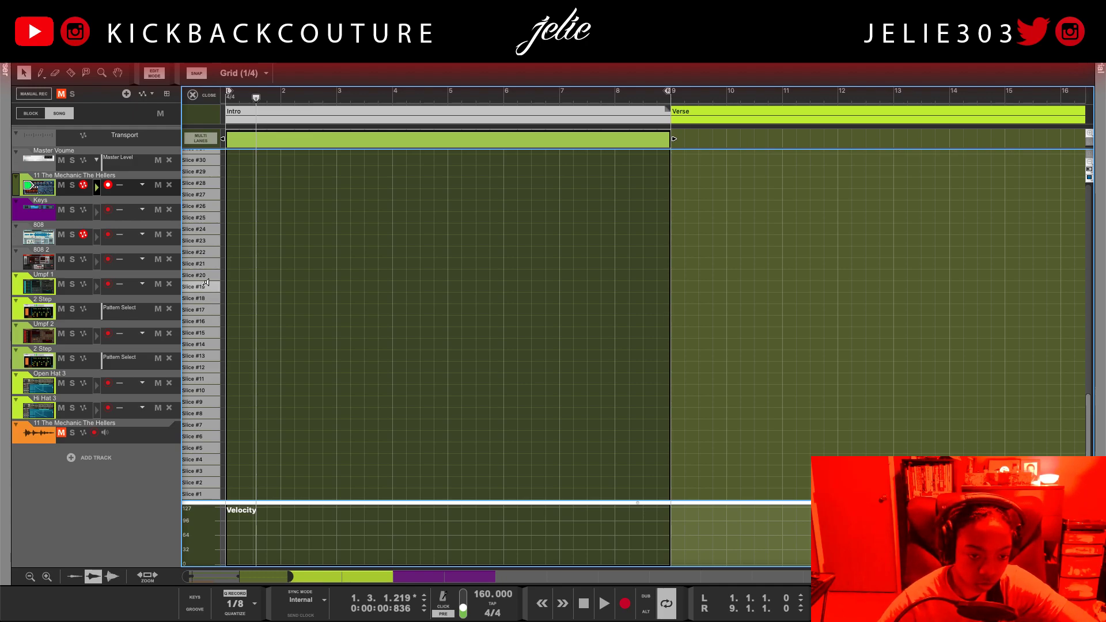
# Draw a two-beat note on Slice #19 at the start of bar 1 and play it back
pyautogui.click(234, 287)
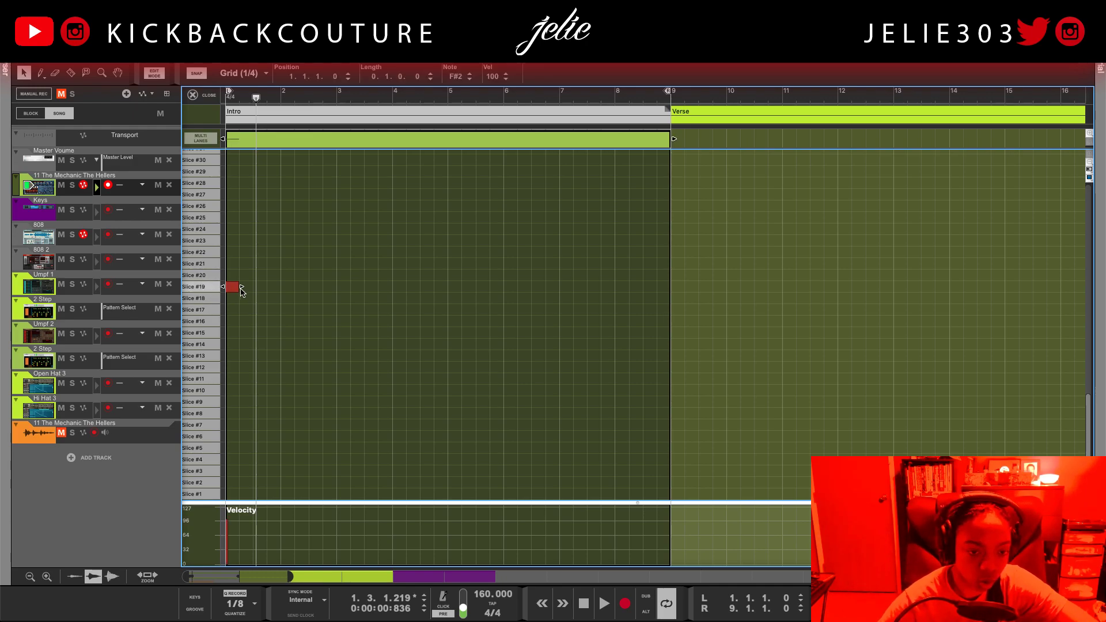
pyautogui.moveTo(244, 286); pyautogui.dragTo(254, 288)
pyautogui.press('space')
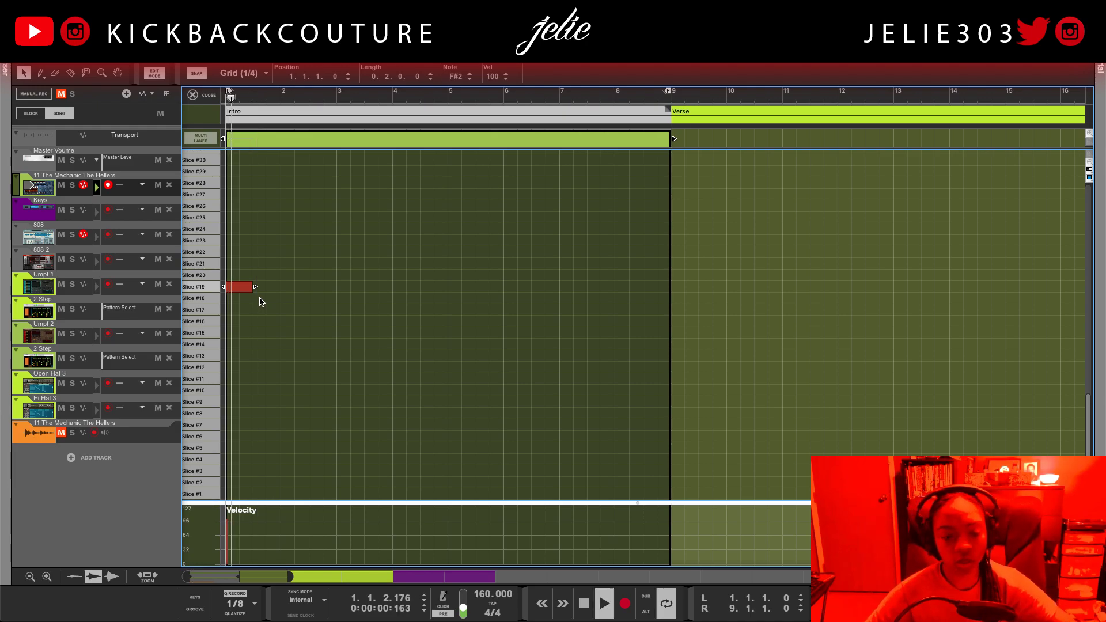
pyautogui.press('space')
# Copy the Slice #19 note within bar 1, place the copy on beat 4, and play the result
pyautogui.moveTo(245, 287); pyautogui.dragTo(267, 290)
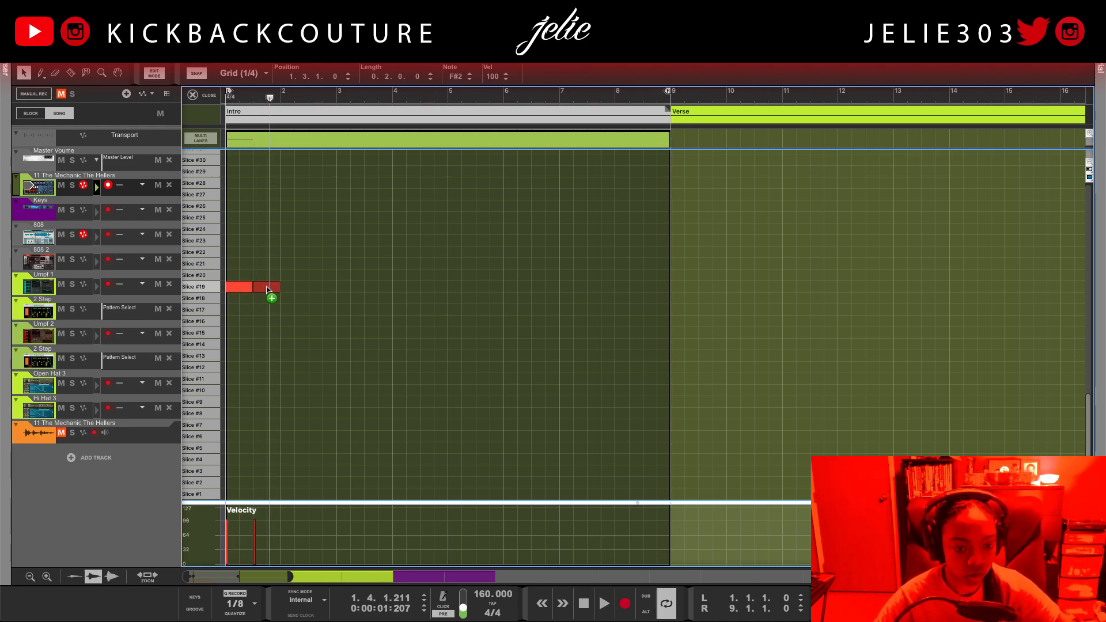
pyautogui.press('space')
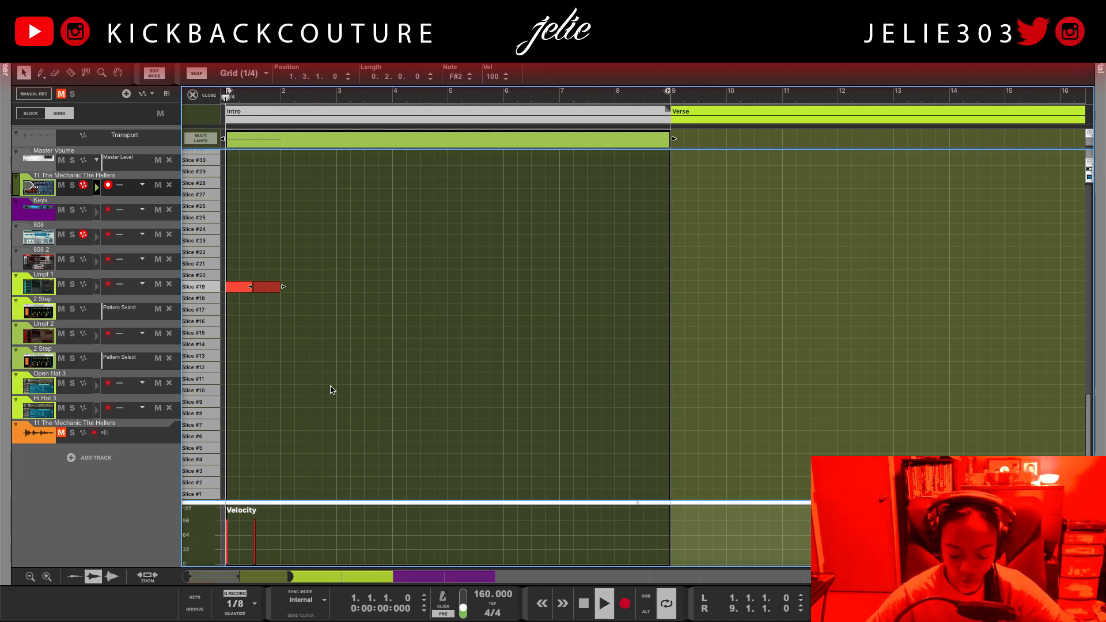
pyautogui.press('space')
pyautogui.moveTo(267, 291); pyautogui.dragTo(281, 291)
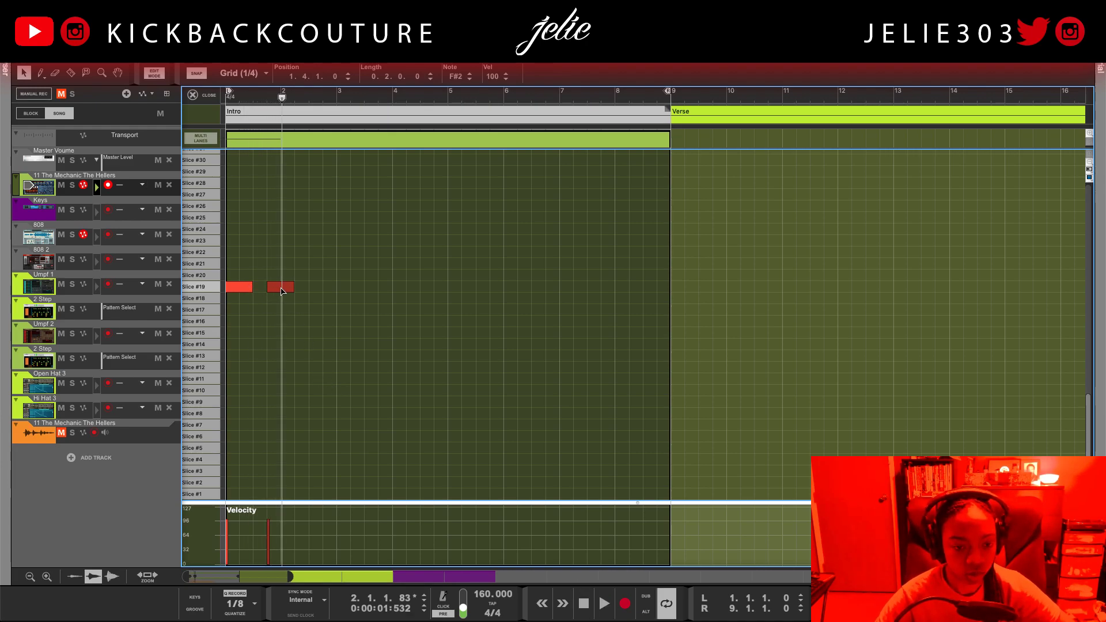
pyautogui.press('space')
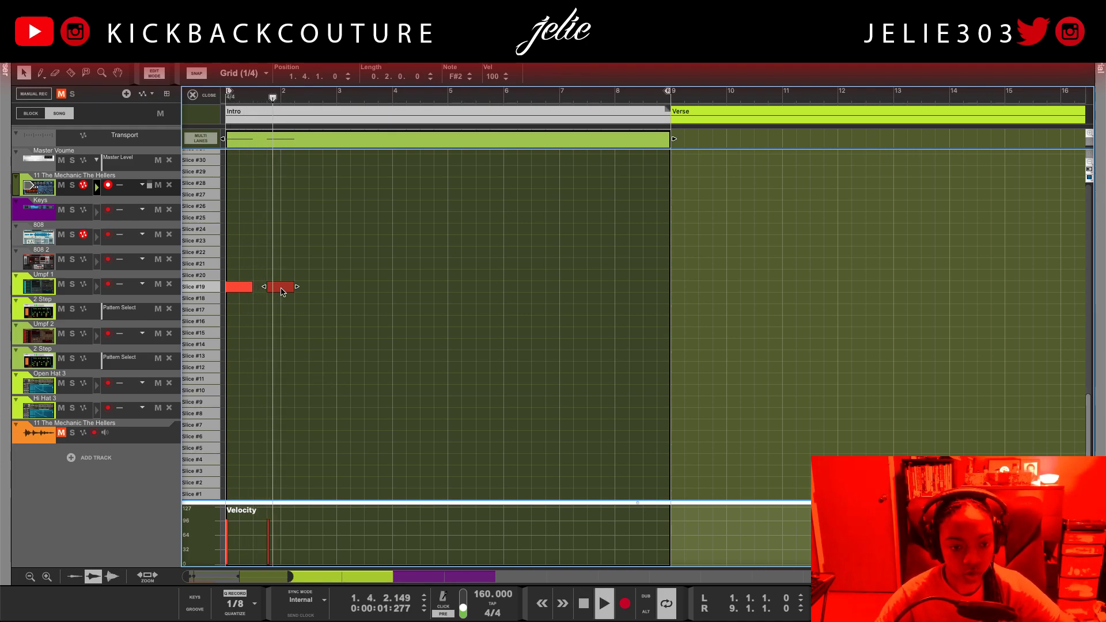
# Copy the pair of Slice #19 notes to start at bar 3 and play them back
pyautogui.moveTo(304, 274); pyautogui.dragTo(347, 292)
pyautogui.press('space')
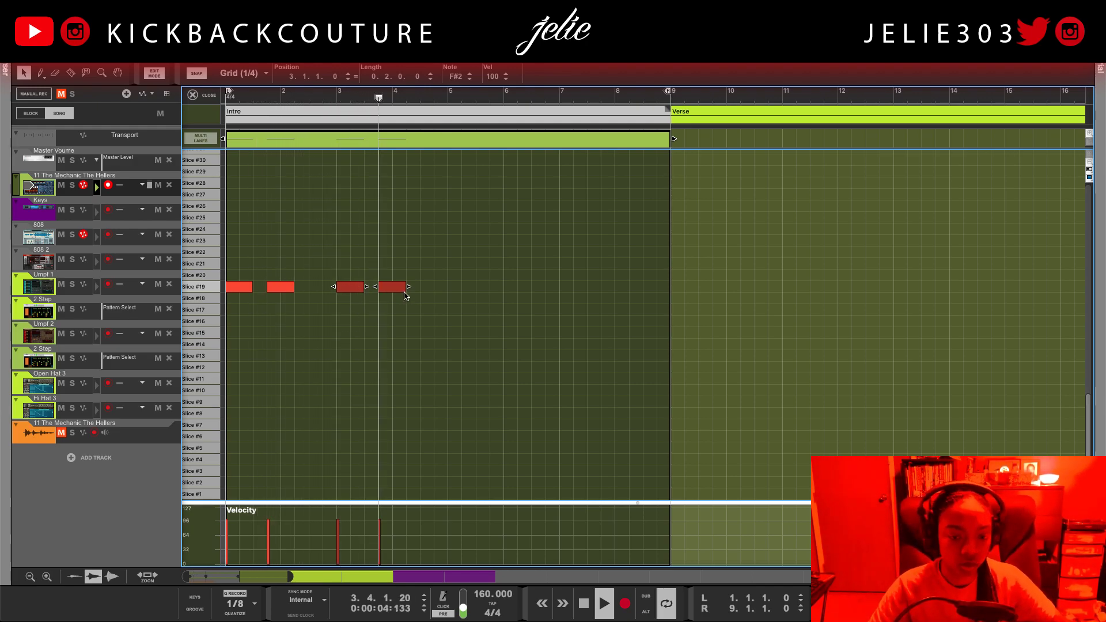
pyautogui.press('space')
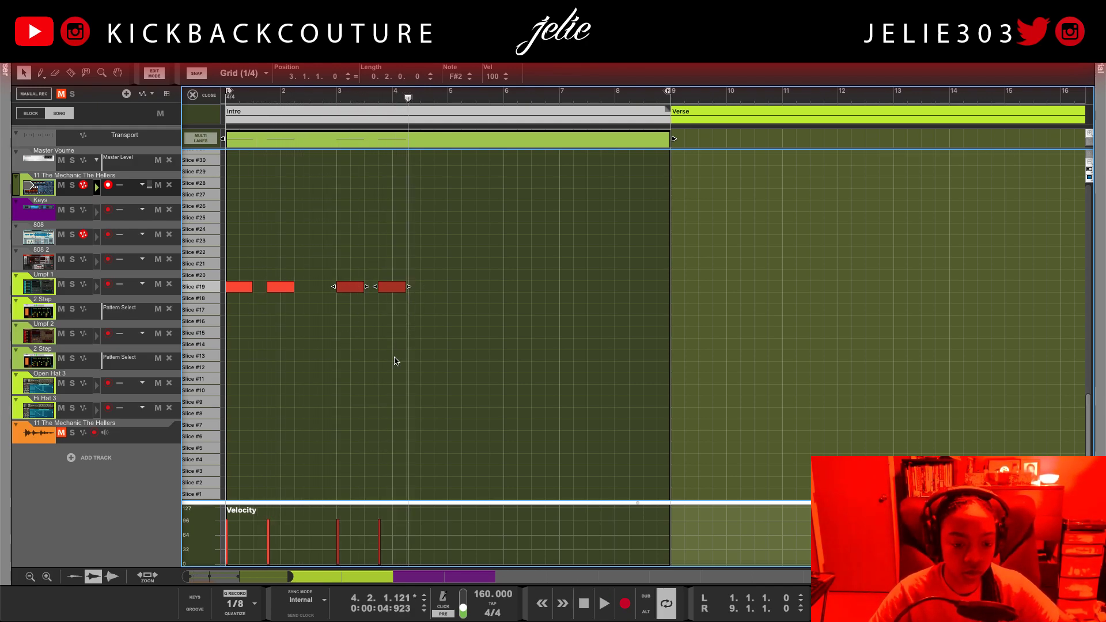
# Add one-beat notes in bar 4 on Slice #1 at beat 2 and Slice #2 at beat 3, and play them
pyautogui.click(411, 493)
pyautogui.click(427, 482)
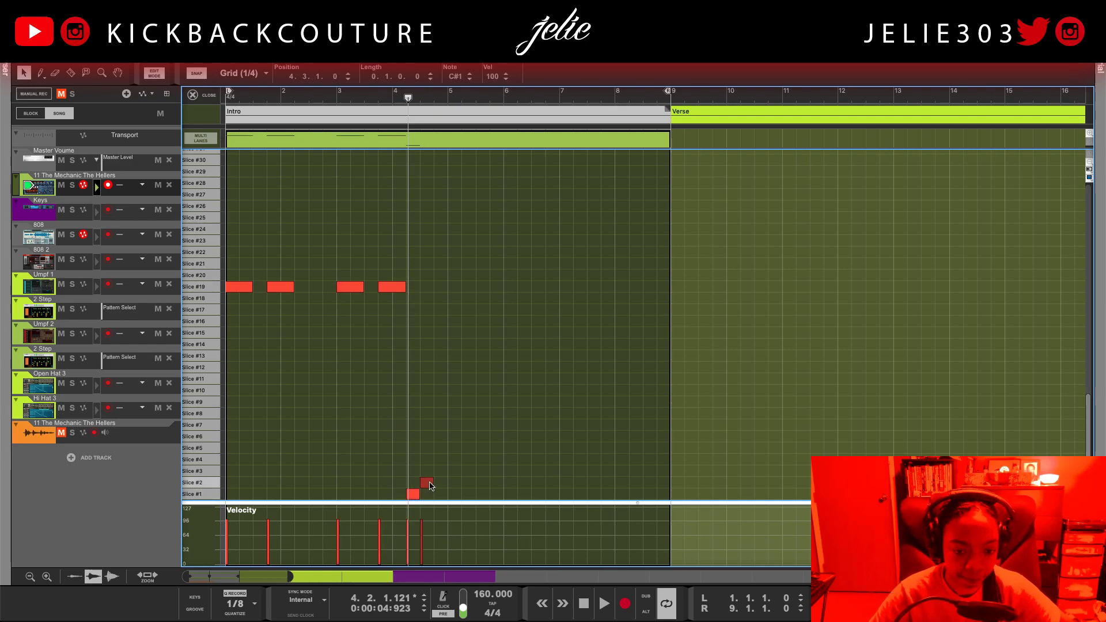
pyautogui.press('space')
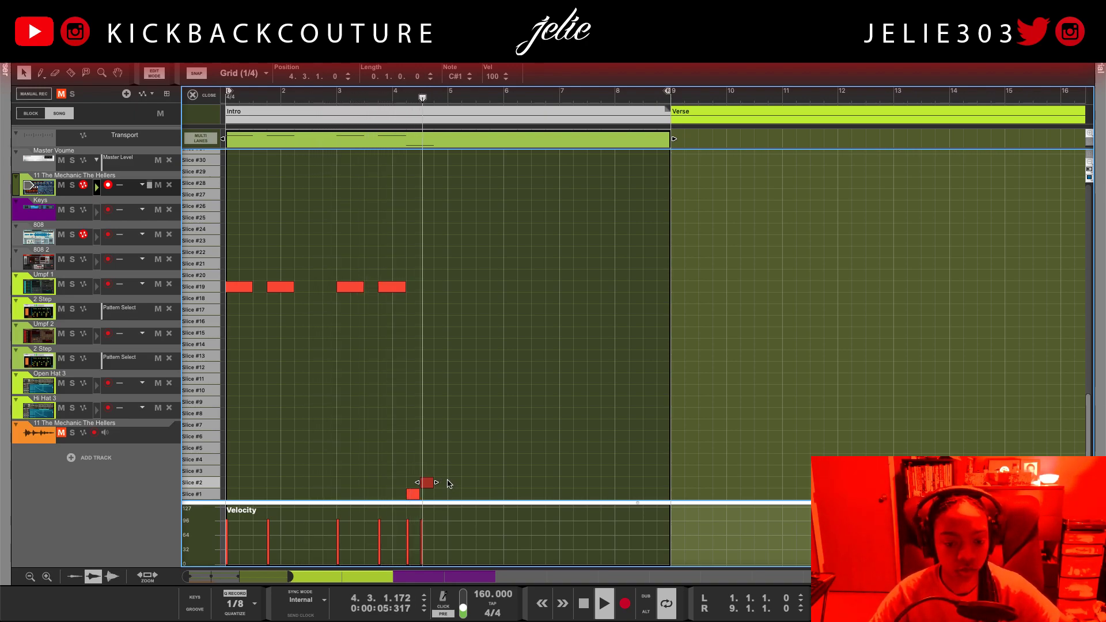
pyautogui.press('space')
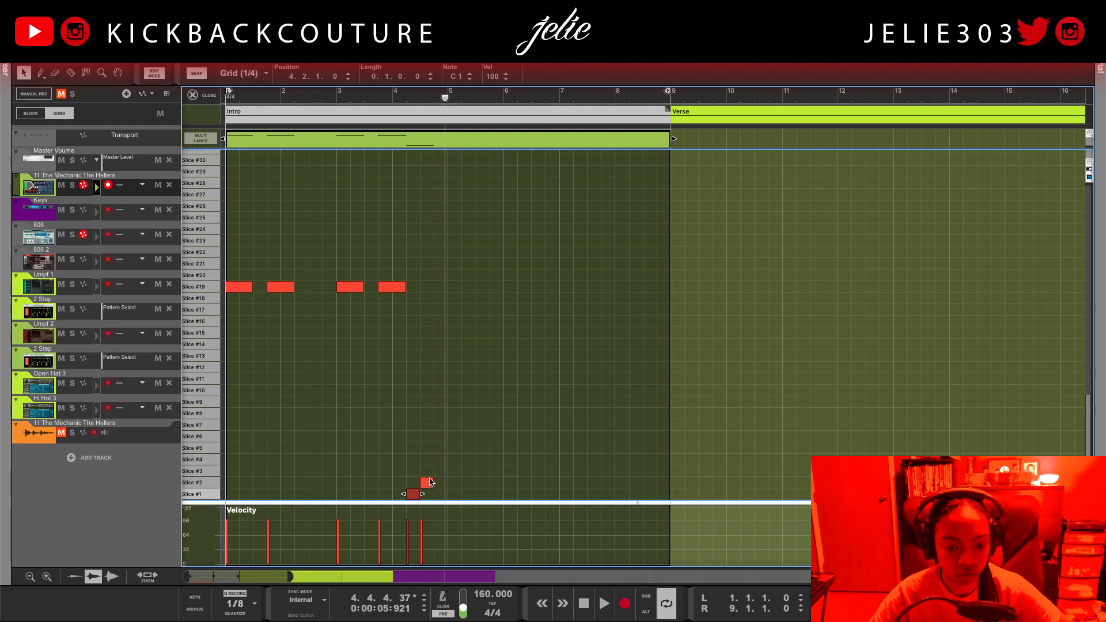
# Move the Slice #1 note to bar 4 beat 3 and the Slice #2 note to Slice #3 at bar 5, and audition them
pyautogui.moveTo(429, 483); pyautogui.dragTo(455, 475)
pyautogui.click(415, 493)
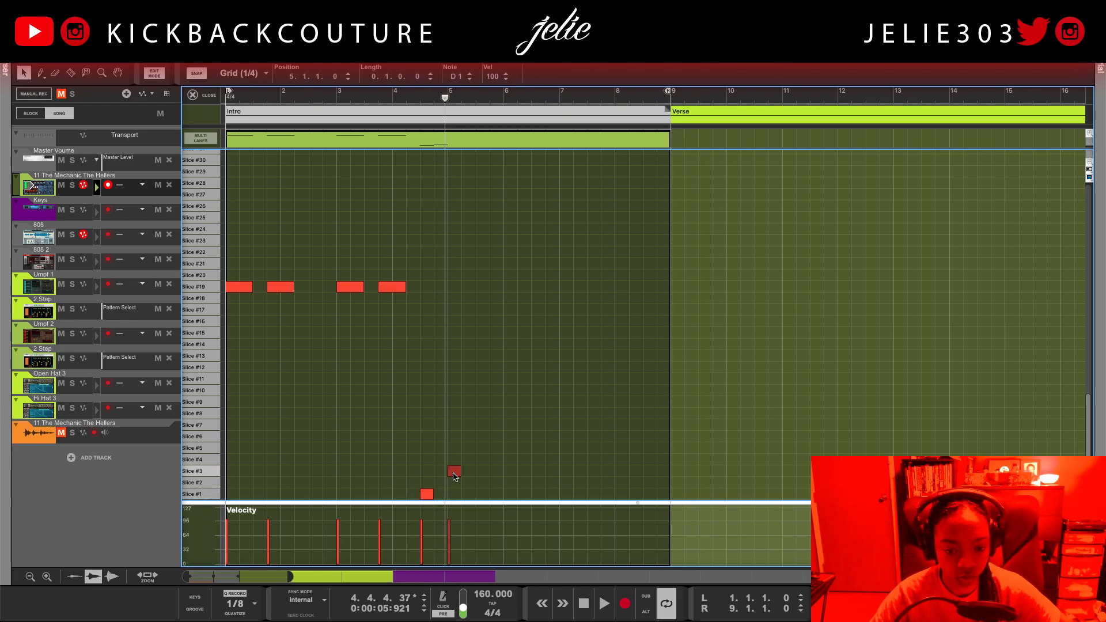
pyautogui.click(382, 99)
pyautogui.press('space')
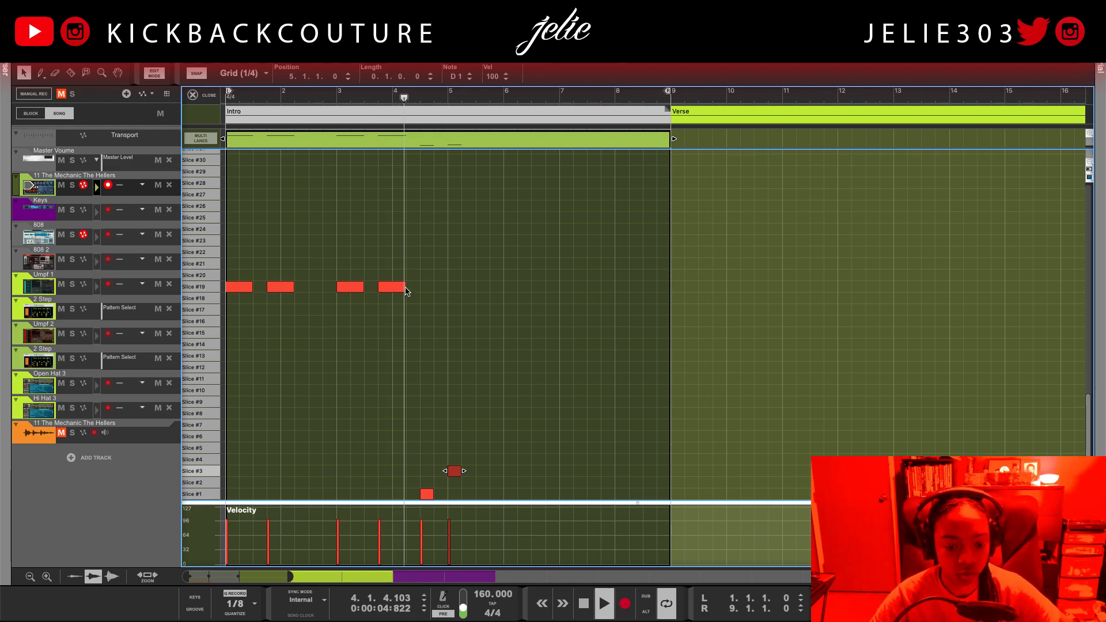
pyautogui.press('space')
# Move the Slice #3 note back to bar 4 beat 4 and replay the ending of the four-bar pattern
pyautogui.moveTo(456, 472); pyautogui.dragTo(444, 472)
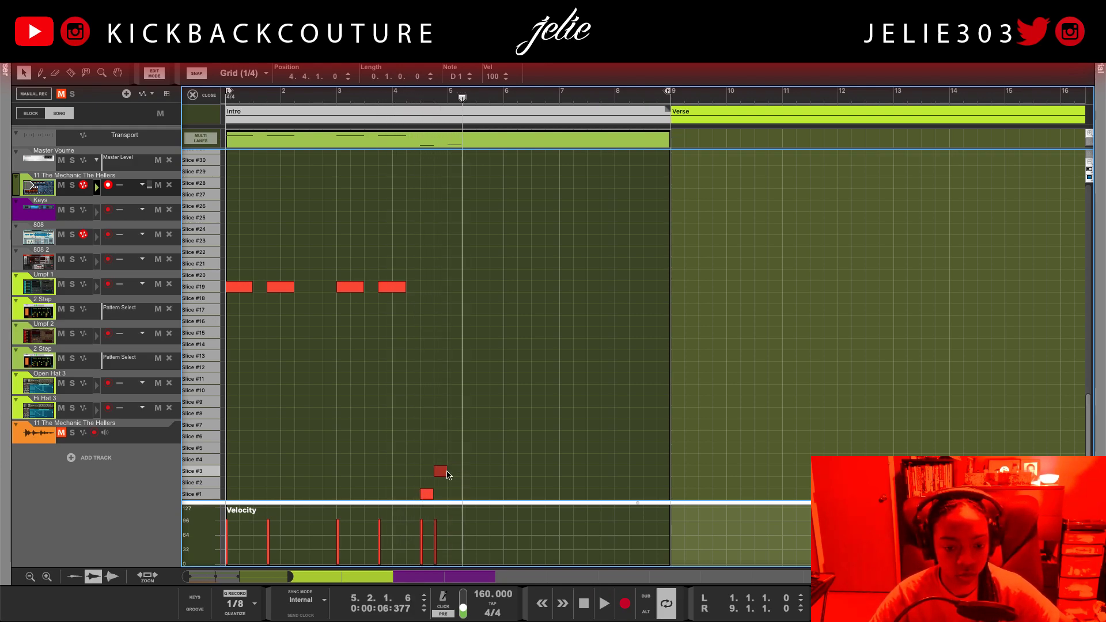
pyautogui.click(388, 98)
pyautogui.press('space')
pyautogui.press('space')
pyautogui.click(364, 99)
pyautogui.press('space')
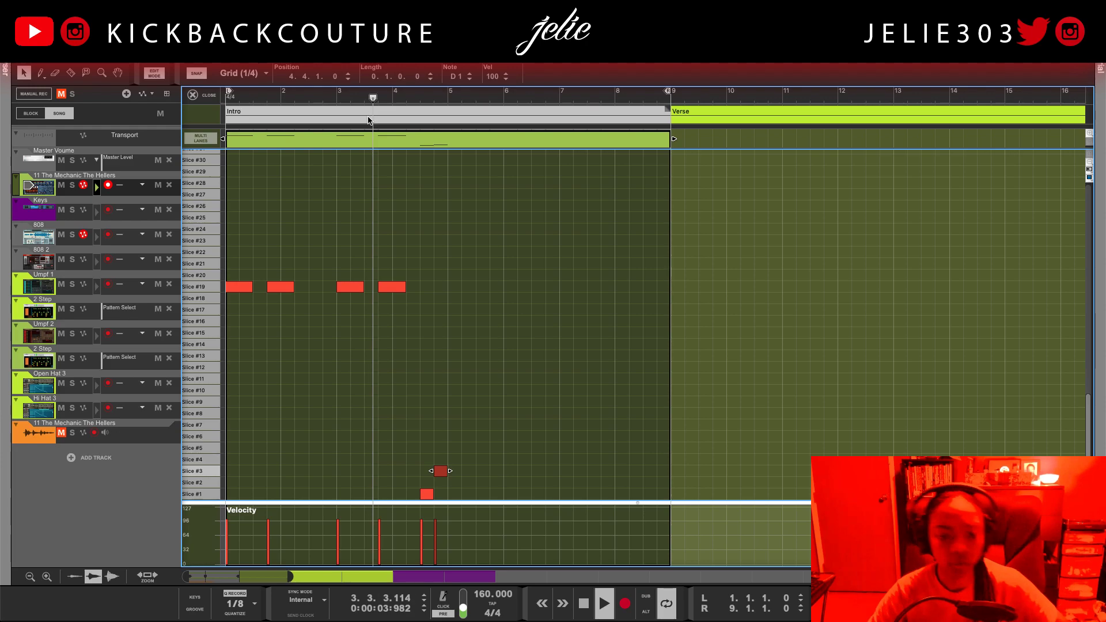
pyautogui.press('space')
# Duplicate the four-bar pattern into bars 5–8, add a one-beat Slice #18 note at bar 8 beat 2, and start playback
pyautogui.moveTo(441, 259); pyautogui.dragTo(202, 517)
pyautogui.hotkey('ctrl', 'd')
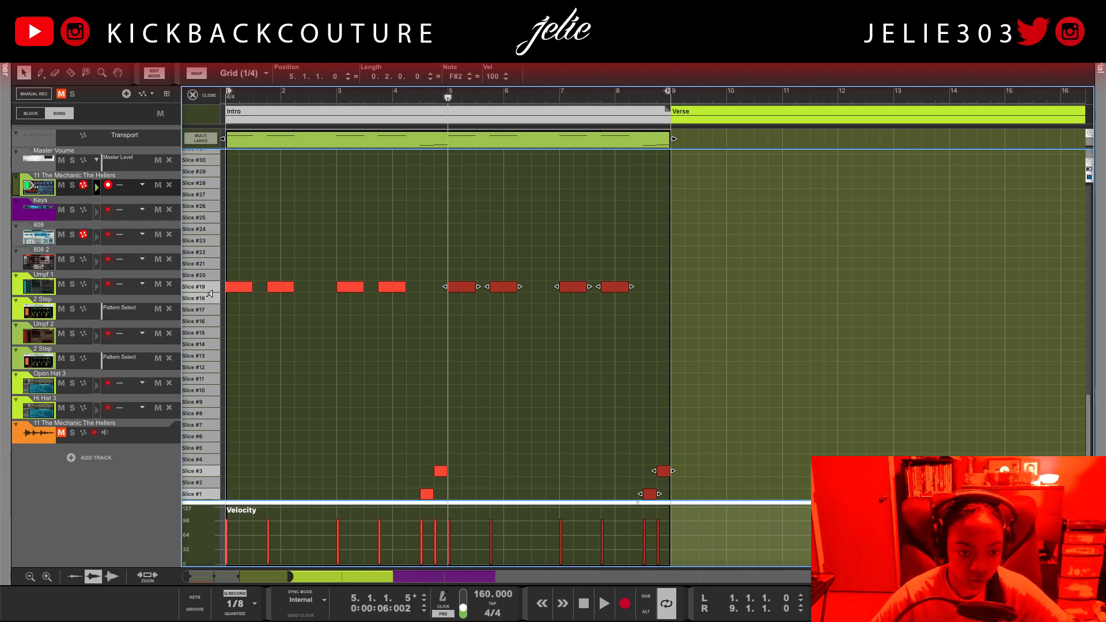
pyautogui.click(634, 300)
pyautogui.press('space')
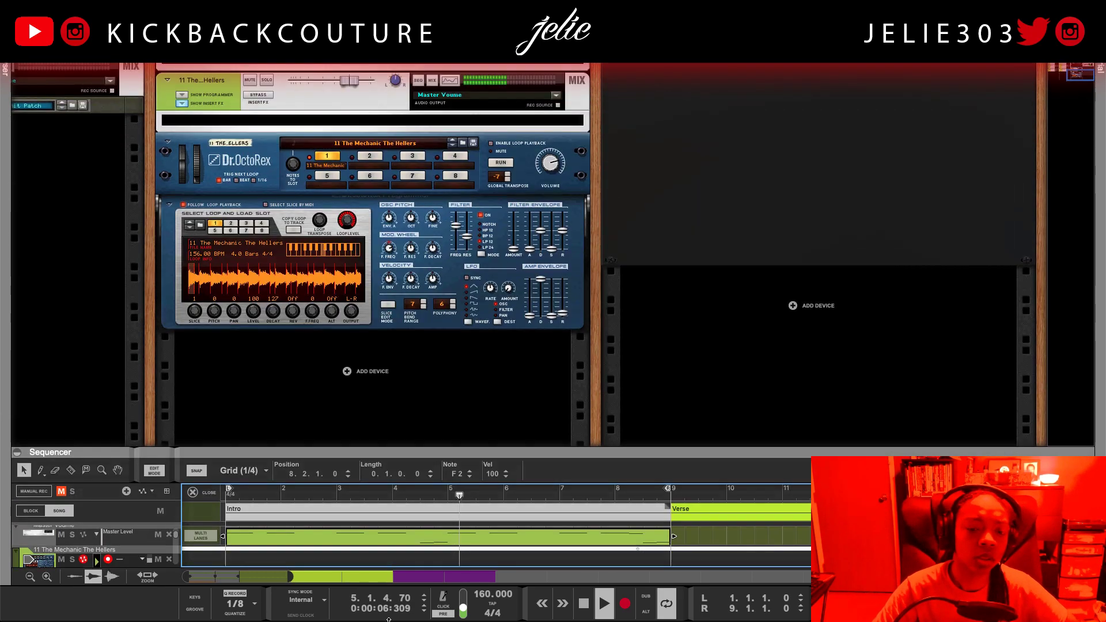
# Maximize the rack and load a factory kit patch into the Umpf Retro Beats device named Umpf 2
pyautogui.press('F6')
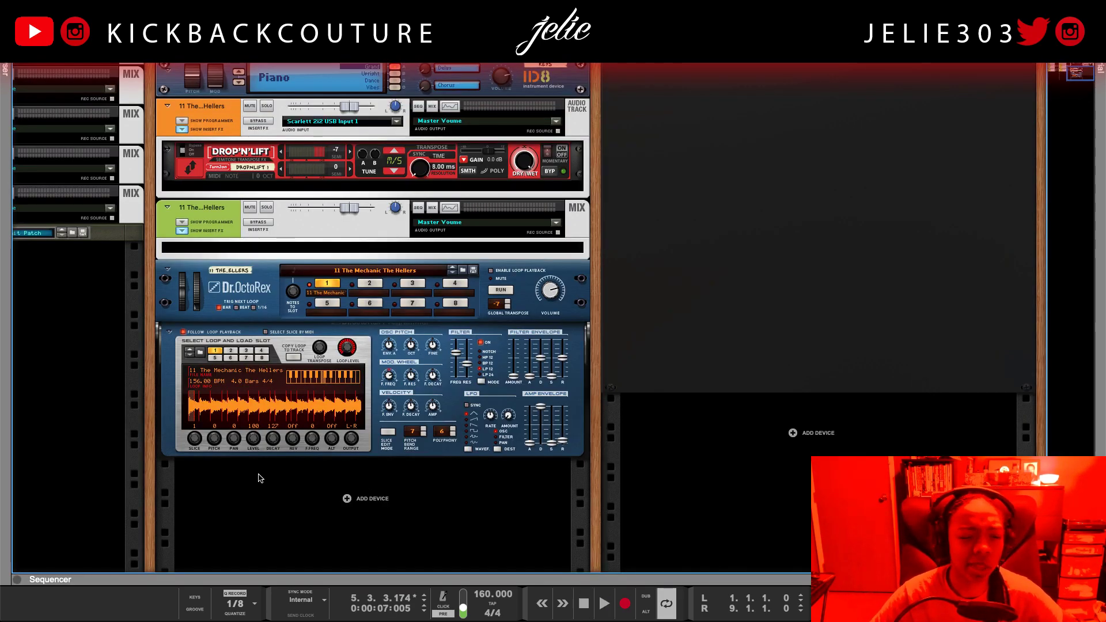
pyautogui.hscroll(-10, 257, 464)
pyautogui.scroll(8, 269, 397)
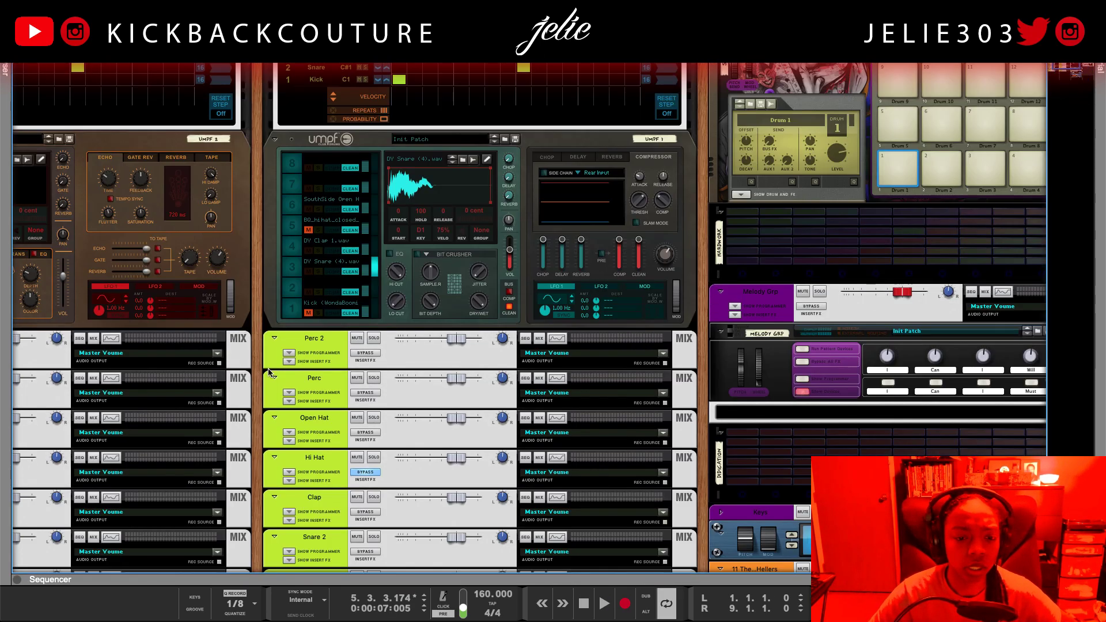
pyautogui.scroll(3, 269, 372)
pyautogui.hscroll(-5, 265, 372)
pyautogui.click(111, 281)
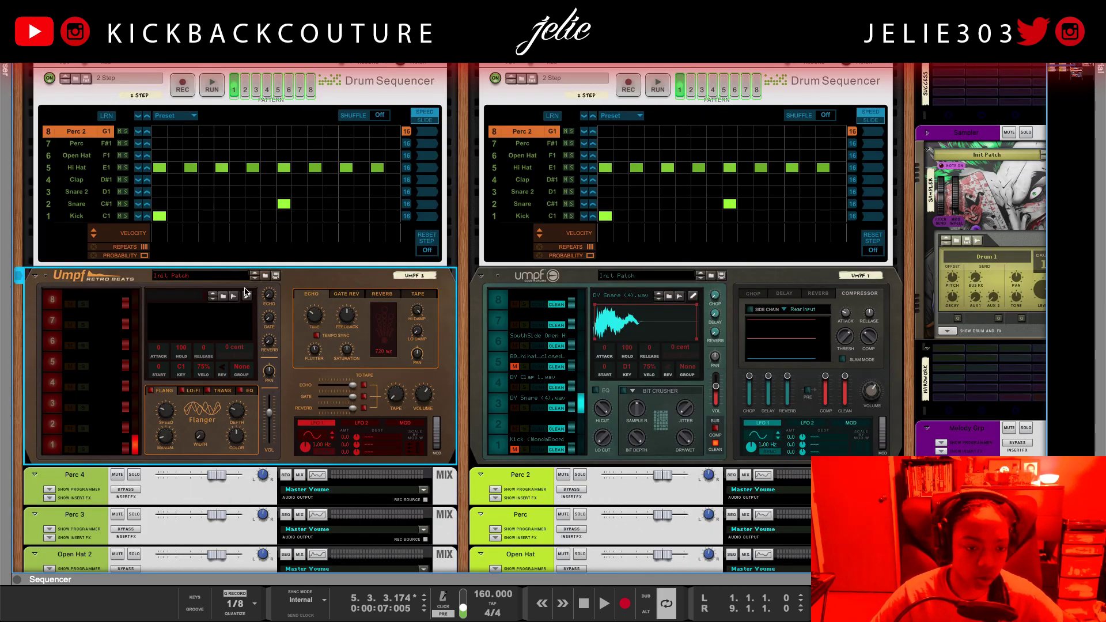
pyautogui.click(265, 276)
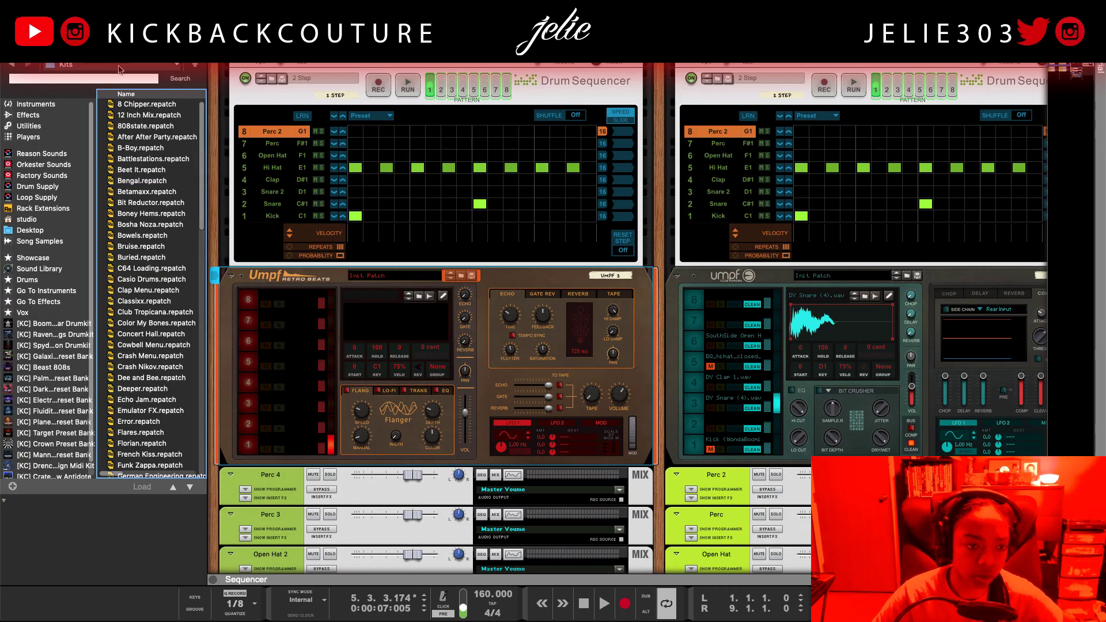
pyautogui.doubleClick(142, 180)
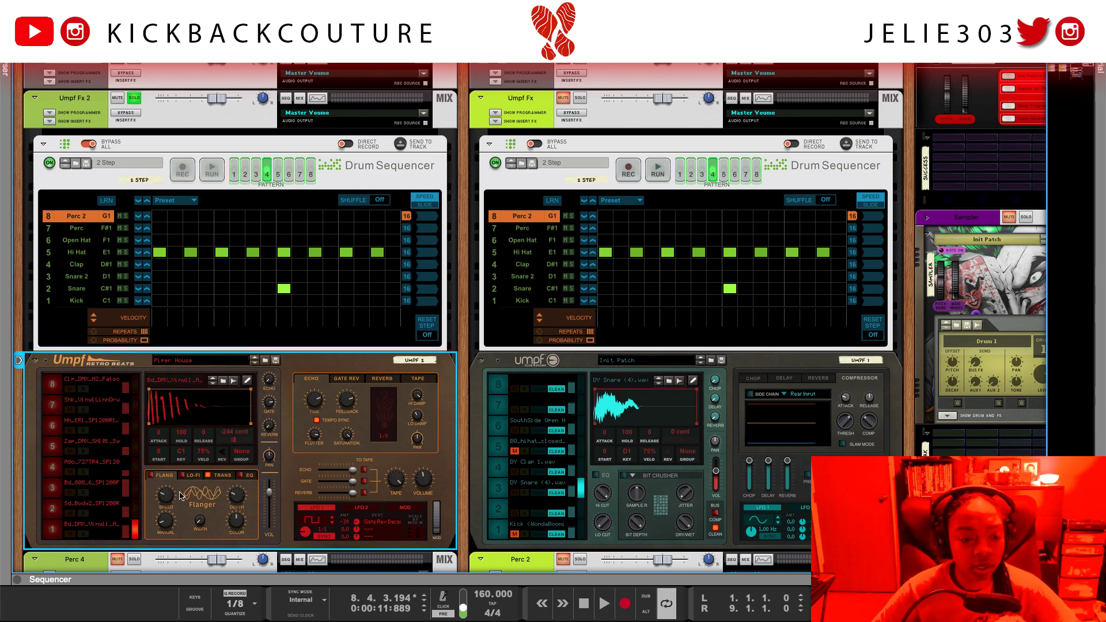
# Insert a Pulveriser on the Umpf Fx 2 mix channel, raise its Squash, and set Dirt to 27%
pyautogui.click(56, 122)
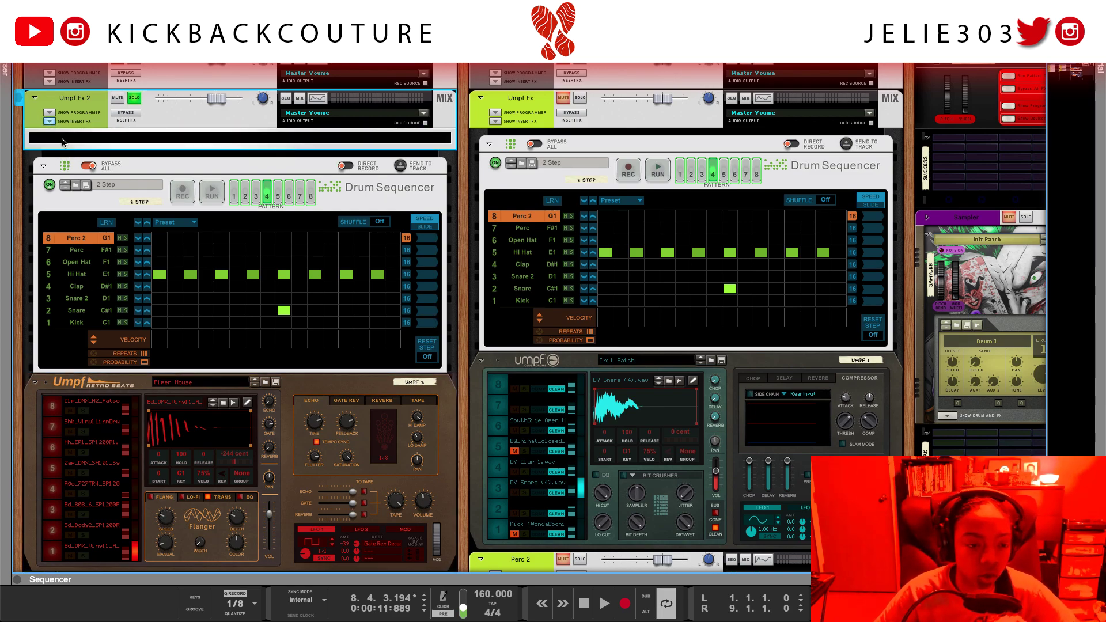
pyautogui.rightClick(64, 139)
pyautogui.moveTo(123, 269)
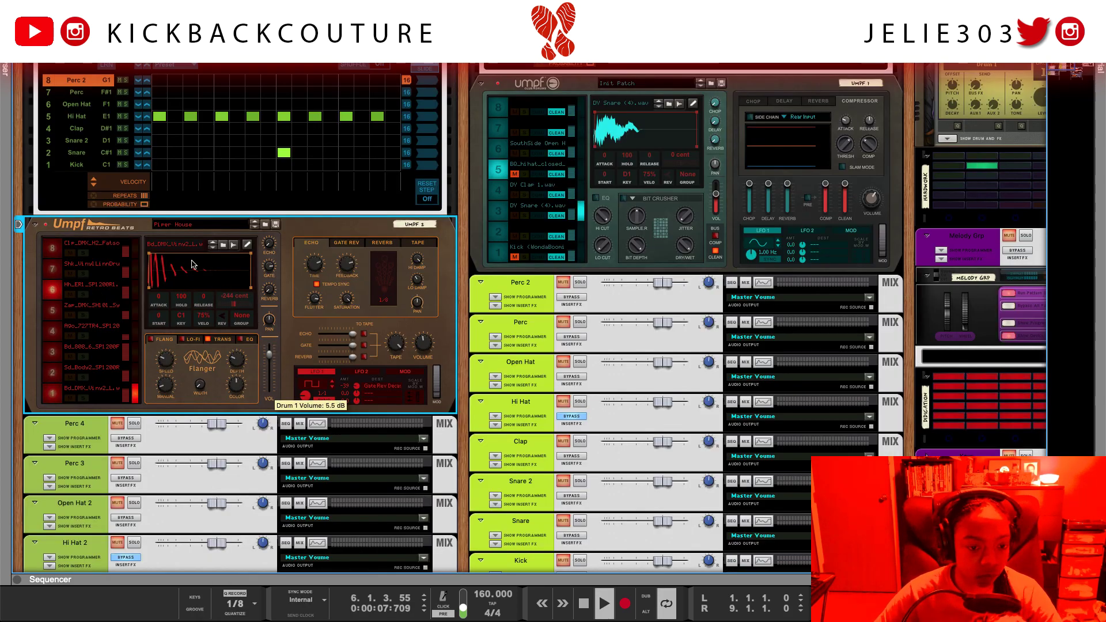
pyautogui.scroll(5, 153, 218)
pyautogui.scroll(3, 144, 190)
pyautogui.moveTo(78, 181); pyautogui.dragTo(79, 177)
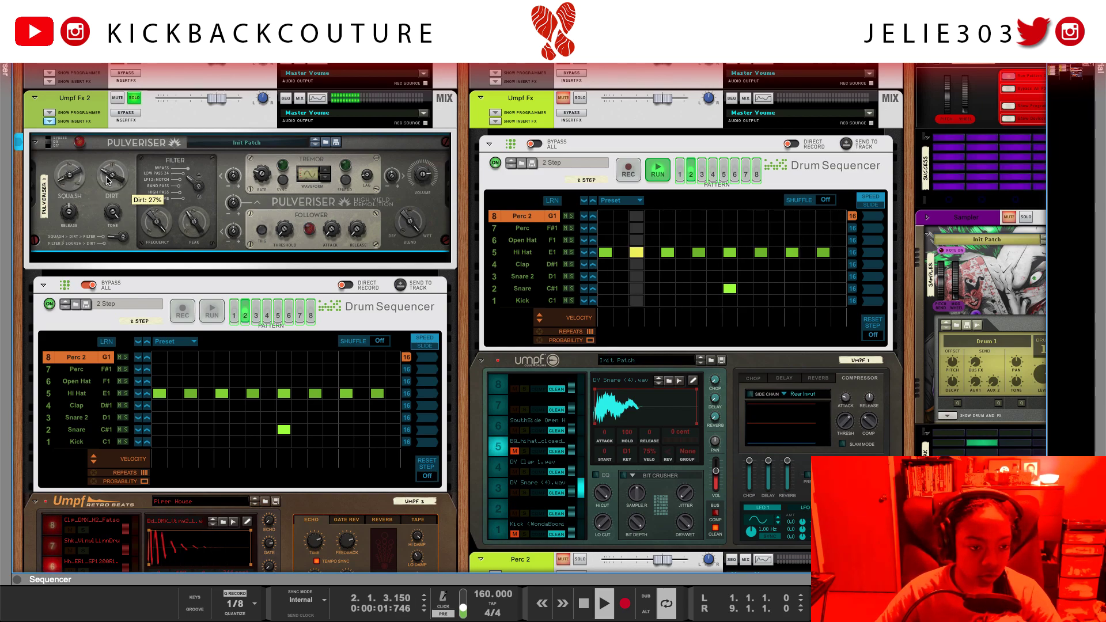
# Audition drums 6, 5, 7, 8, 2 and 1 of the Umpf Retro Beats kit during playback
pyautogui.scroll(-10, 126, 344)
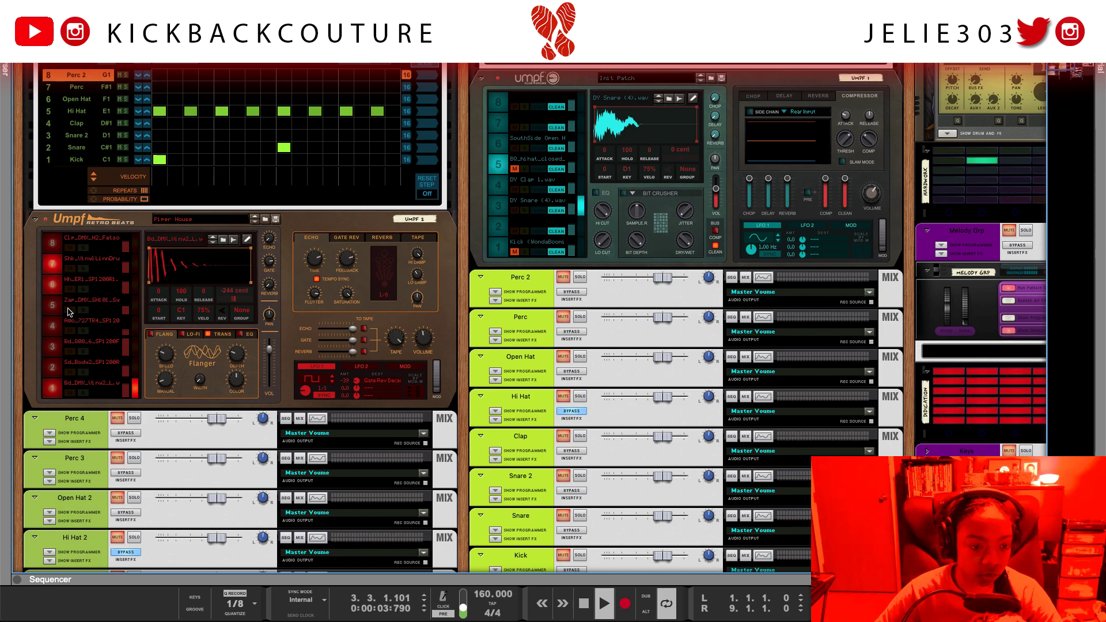
pyautogui.click(53, 288)
pyautogui.click(53, 307)
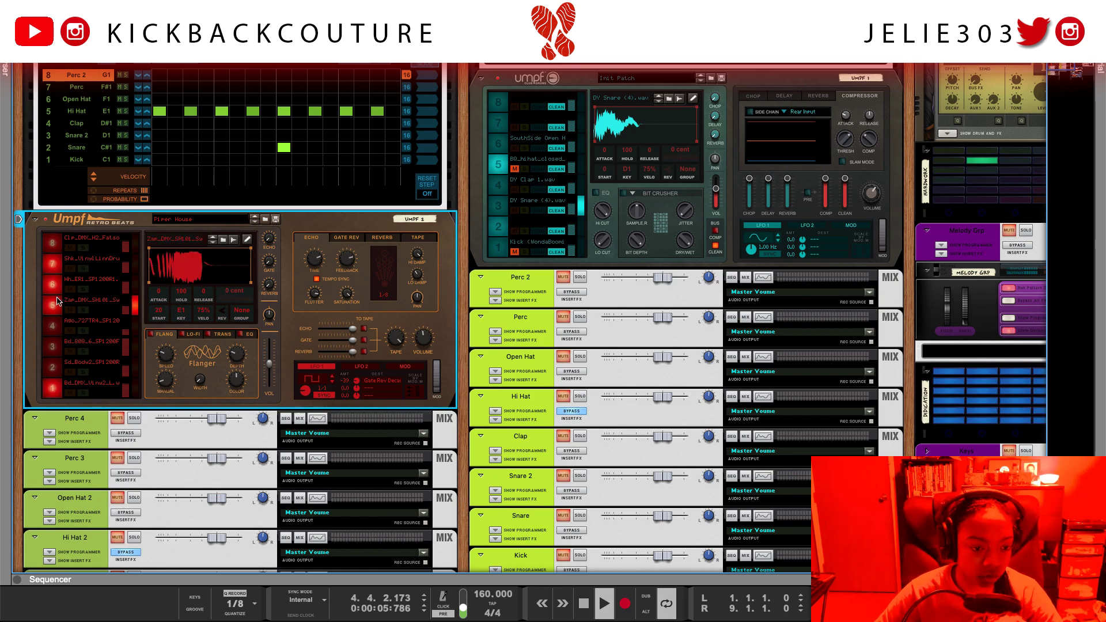
pyautogui.click(53, 269)
pyautogui.click(53, 245)
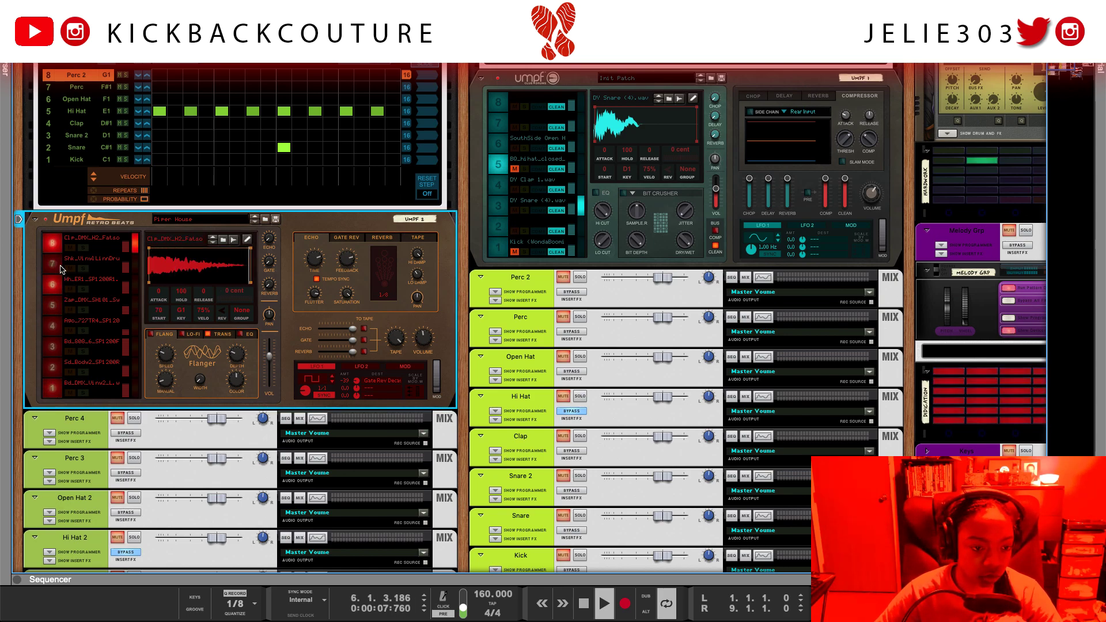
pyautogui.click(55, 368)
pyautogui.click(53, 388)
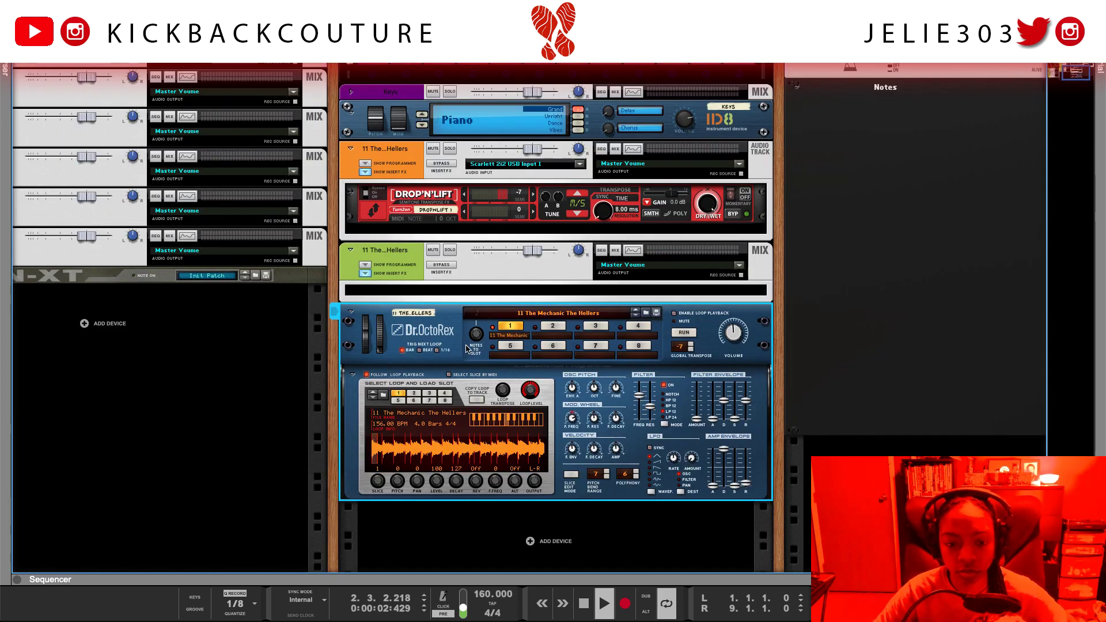
# Mute the Dr.OctoRex mix channel, unmute the orange audio track, and play the audio loop with the drums
pyautogui.press('space')
pyautogui.click(430, 251)
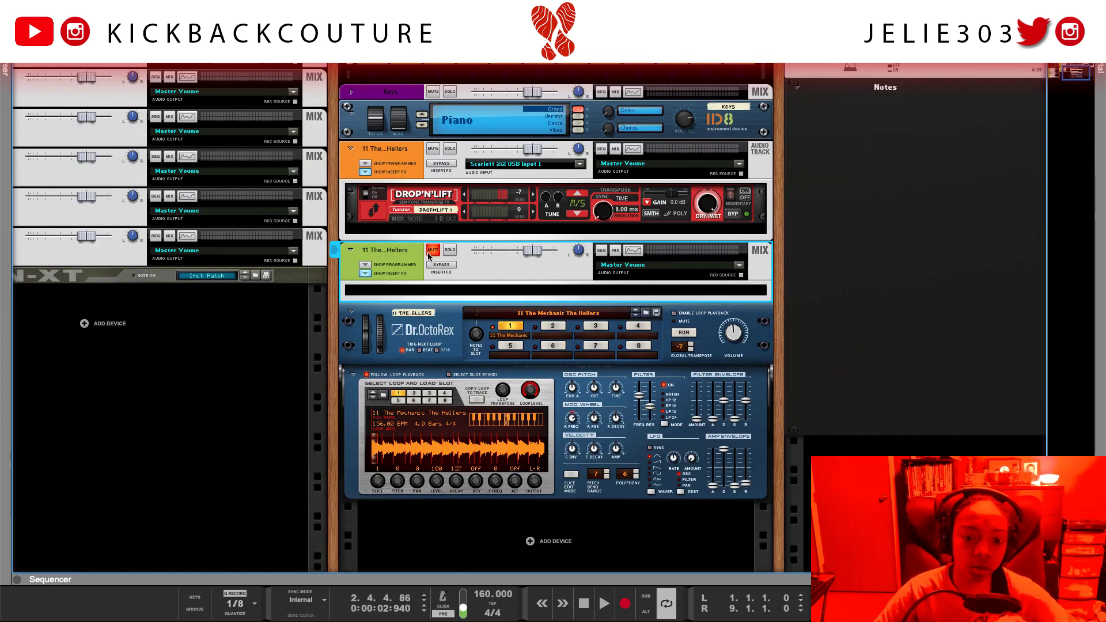
pyautogui.press('F7')
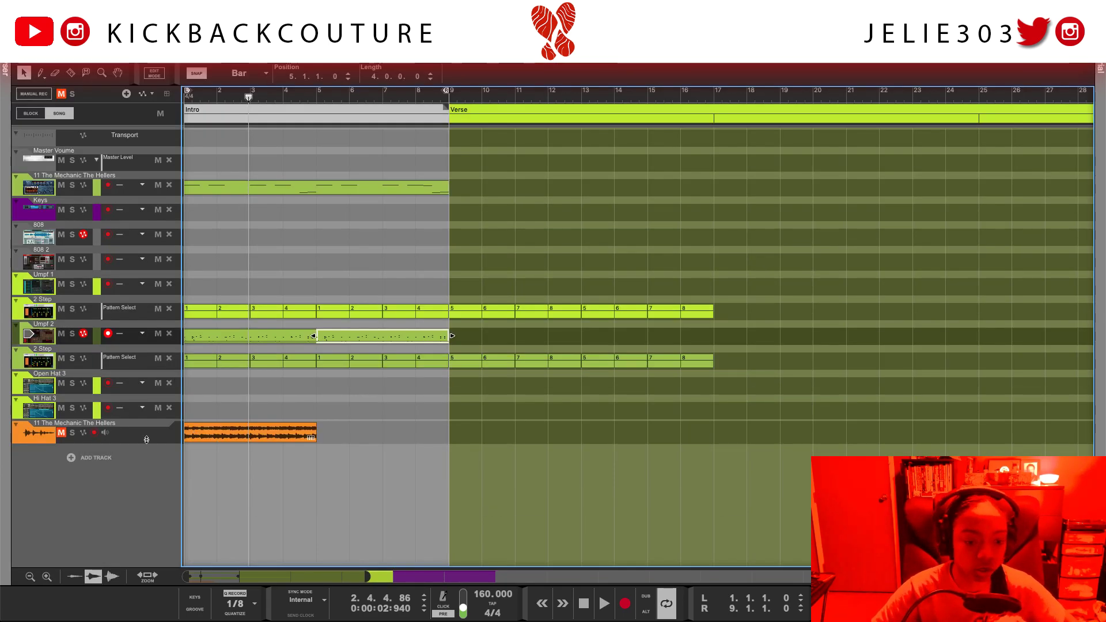
pyautogui.click(62, 437)
pyautogui.press('space')
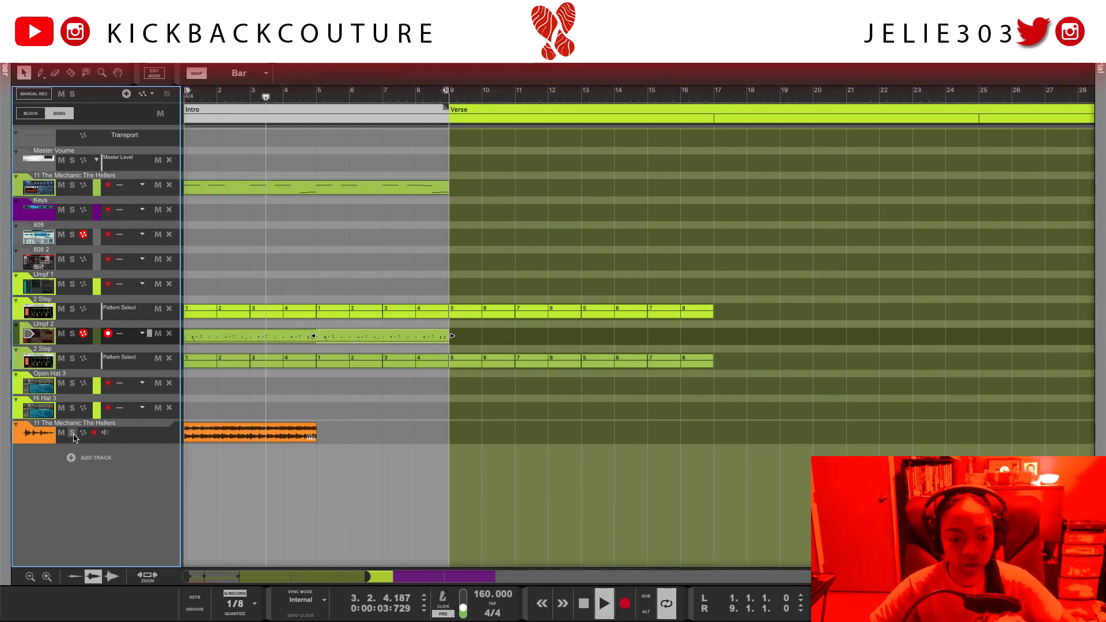
pyautogui.press('F7')
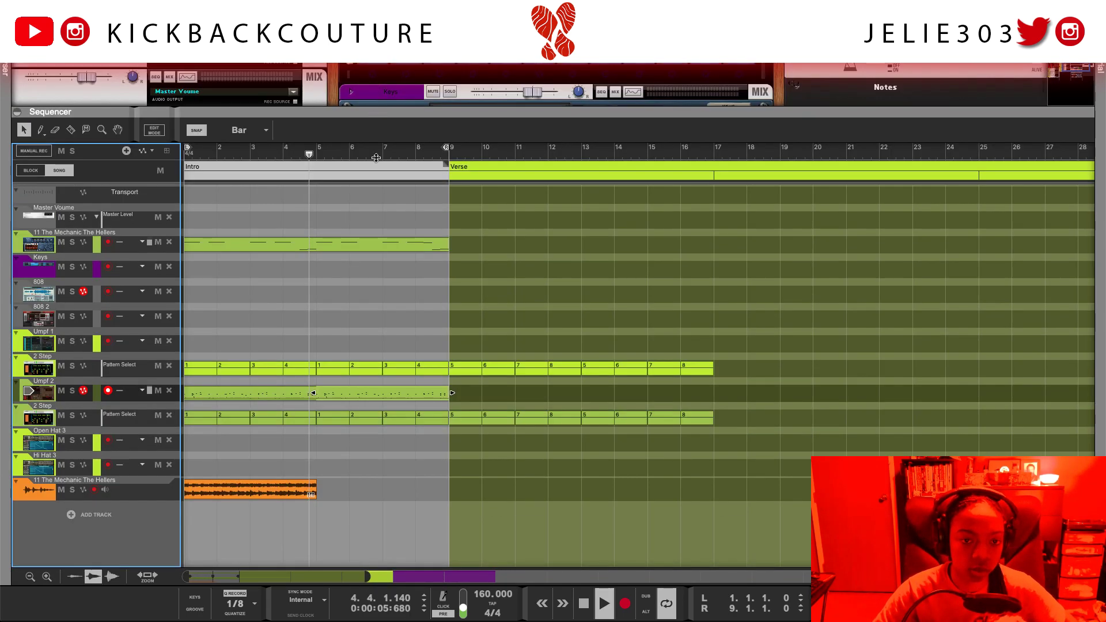
pyautogui.press('space')
# Add Turn2on's Isolate-X to the orange audio track's insert effects, after the Drop'n'Lift device
pyautogui.click(428, 192)
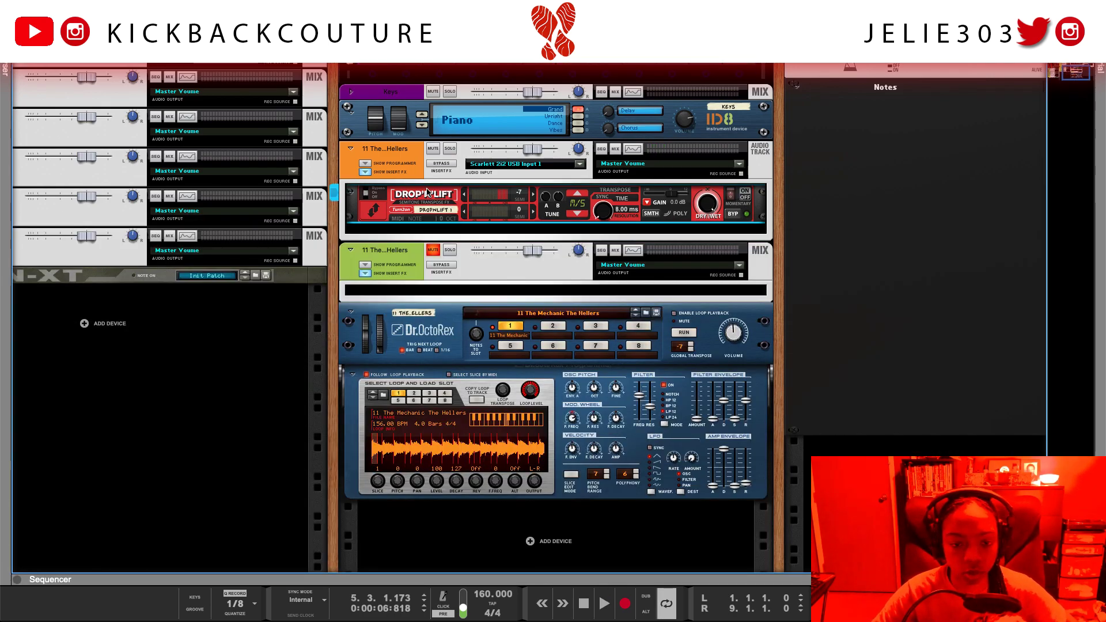
pyautogui.rightClick(426, 229)
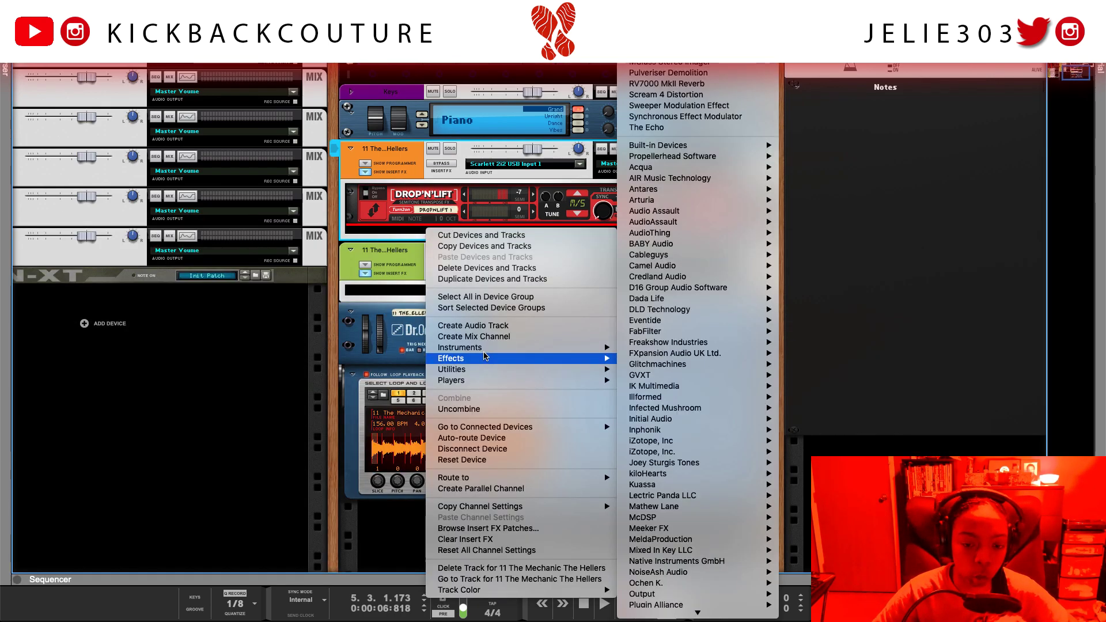
pyautogui.moveTo(493, 359)
pyautogui.scroll(-5, 710, 485)
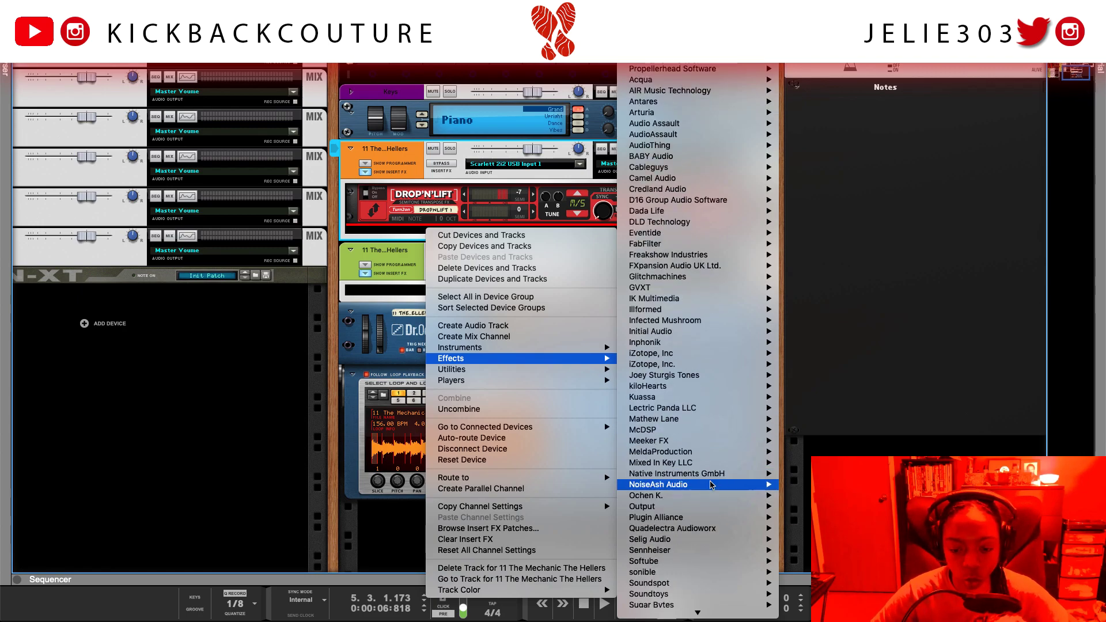
pyautogui.moveTo(710, 485)
pyautogui.moveTo(710, 536)
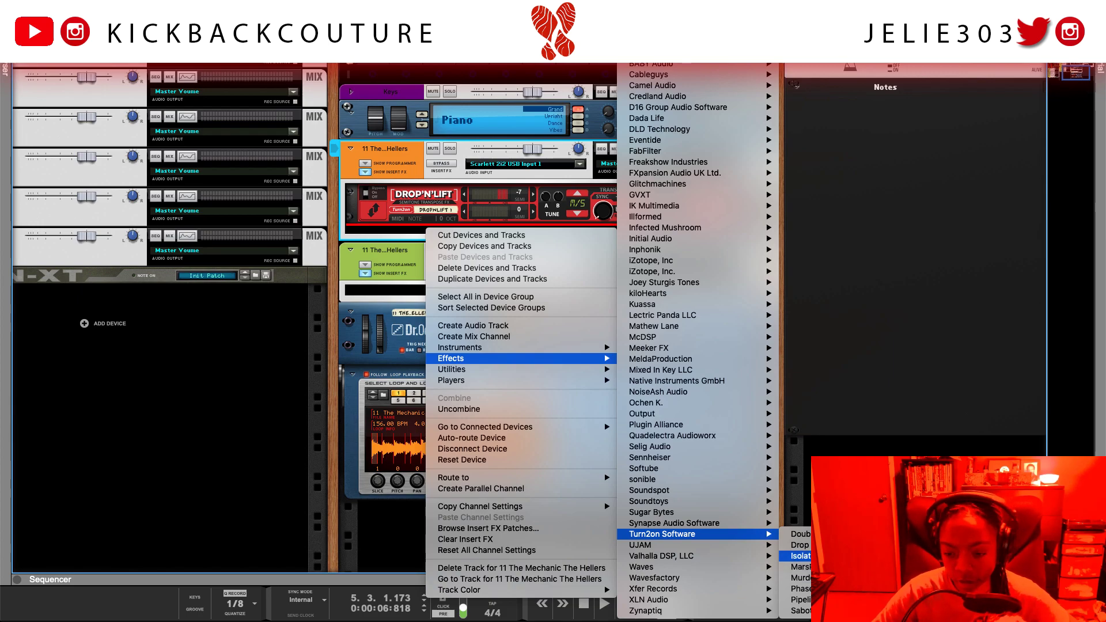
pyautogui.click(801, 556)
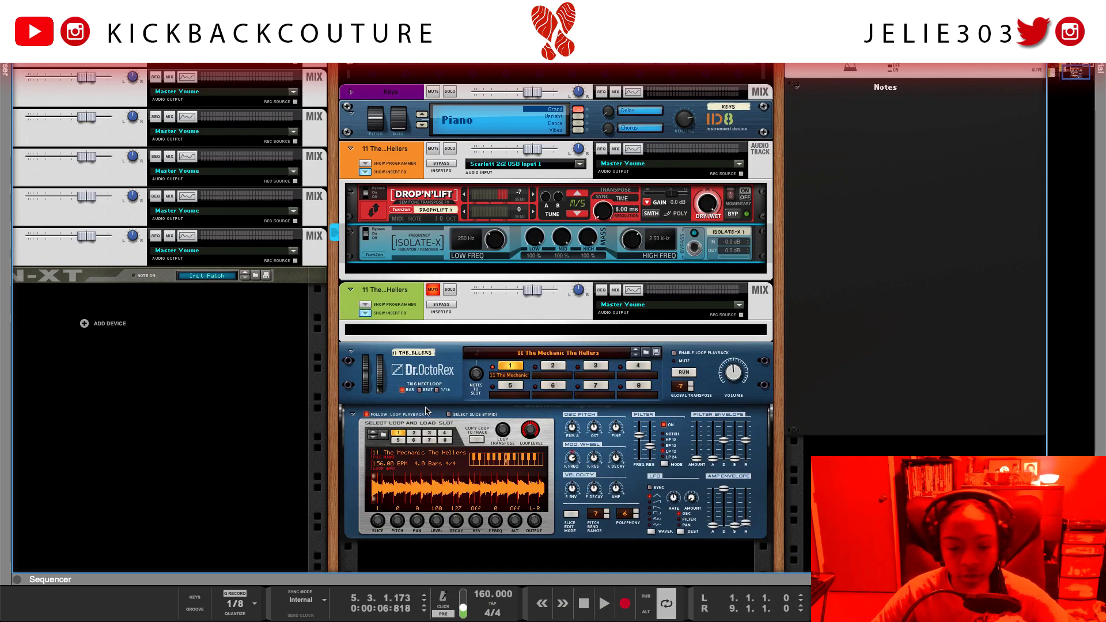
# During playback, set Isolate-X's low mass to 38%, low frequency to 735 Hz and high mass to 47%
pyautogui.moveTo(534, 239); pyautogui.dragTo(539, 255)
pyautogui.press('space')
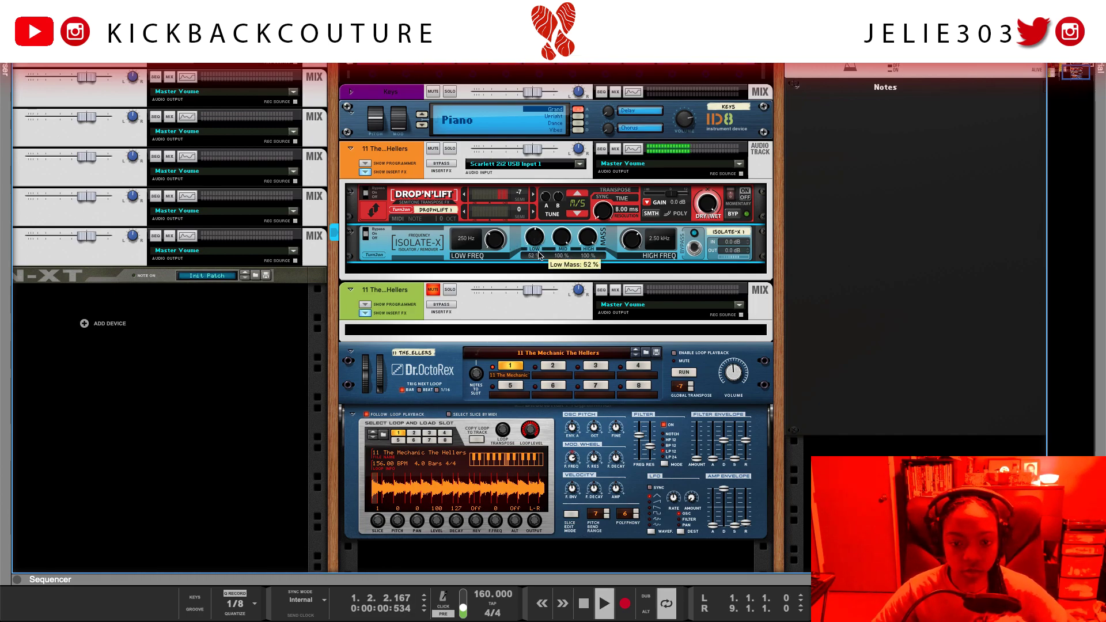
pyautogui.moveTo(494, 244); pyautogui.dragTo(538, 241)
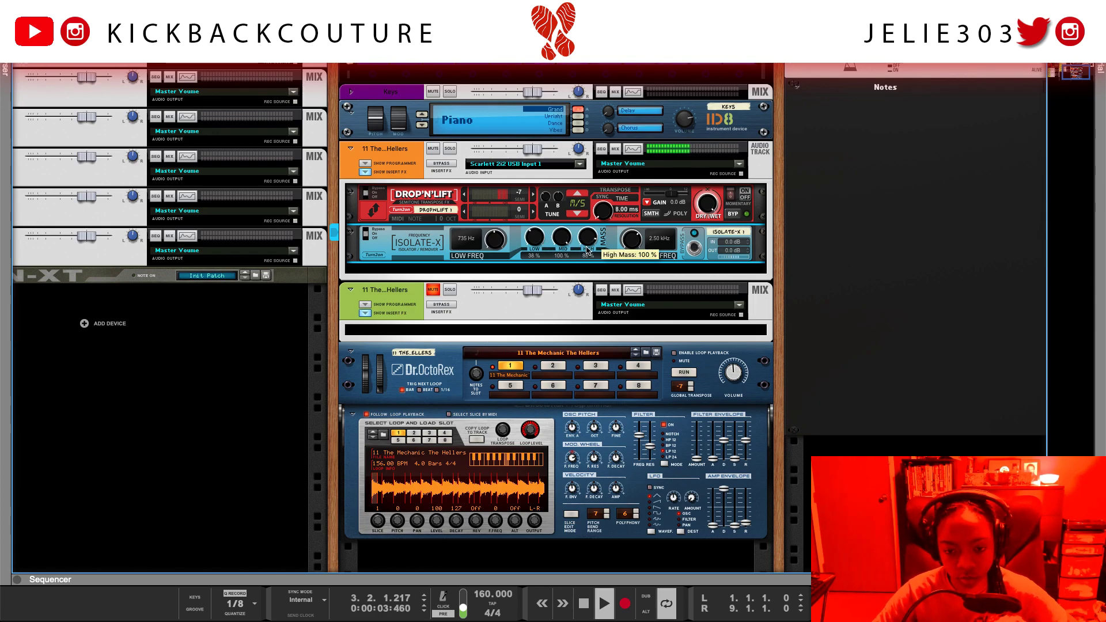
pyautogui.moveTo(587, 258); pyautogui.dragTo(587, 260)
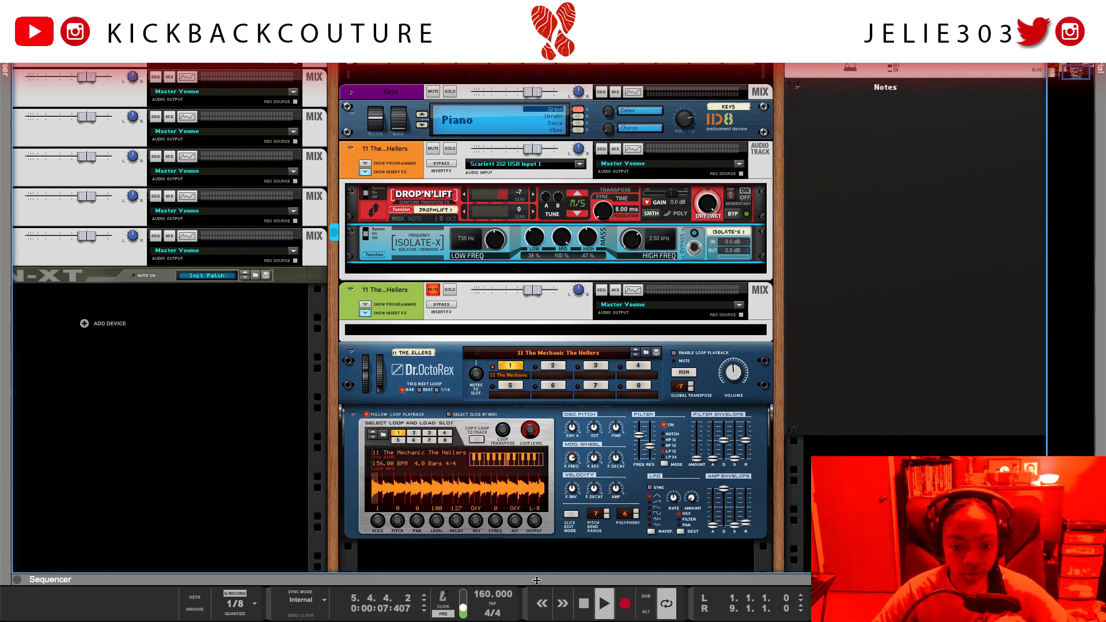
# Duplicate the orange 4-bar audio clip to start at bar 5, and restart playback from the song's beginning
pyautogui.press('F7')
pyautogui.click(272, 429)
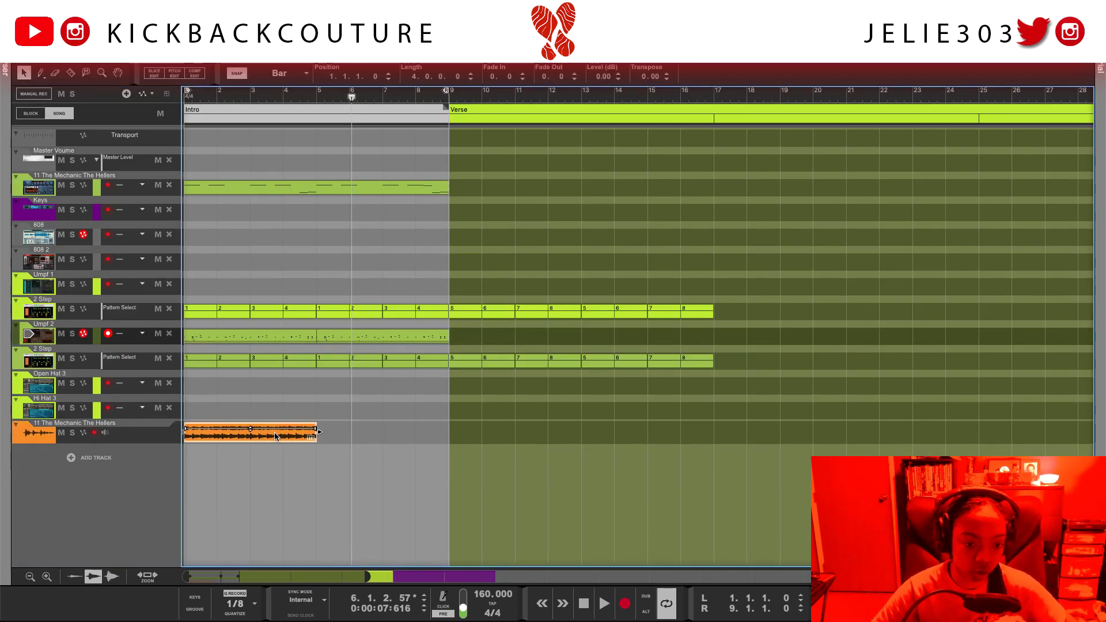
pyautogui.hotkey('ctrl', 'd')
pyautogui.press('space')
pyautogui.press('space')
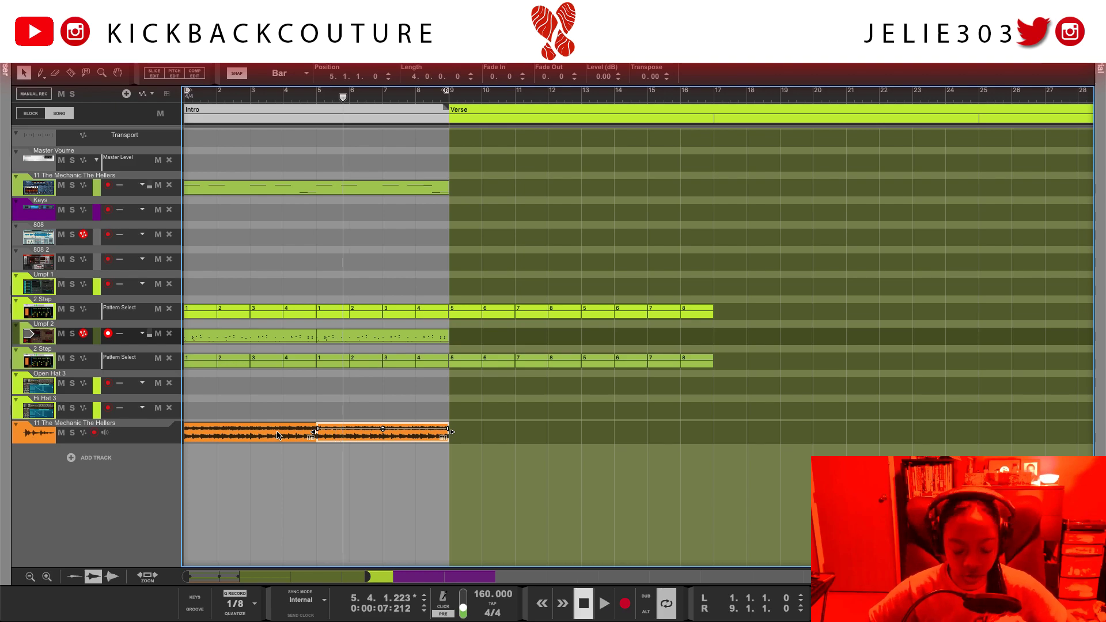
pyautogui.hotkey('shift', 'Return')
pyautogui.press('space')
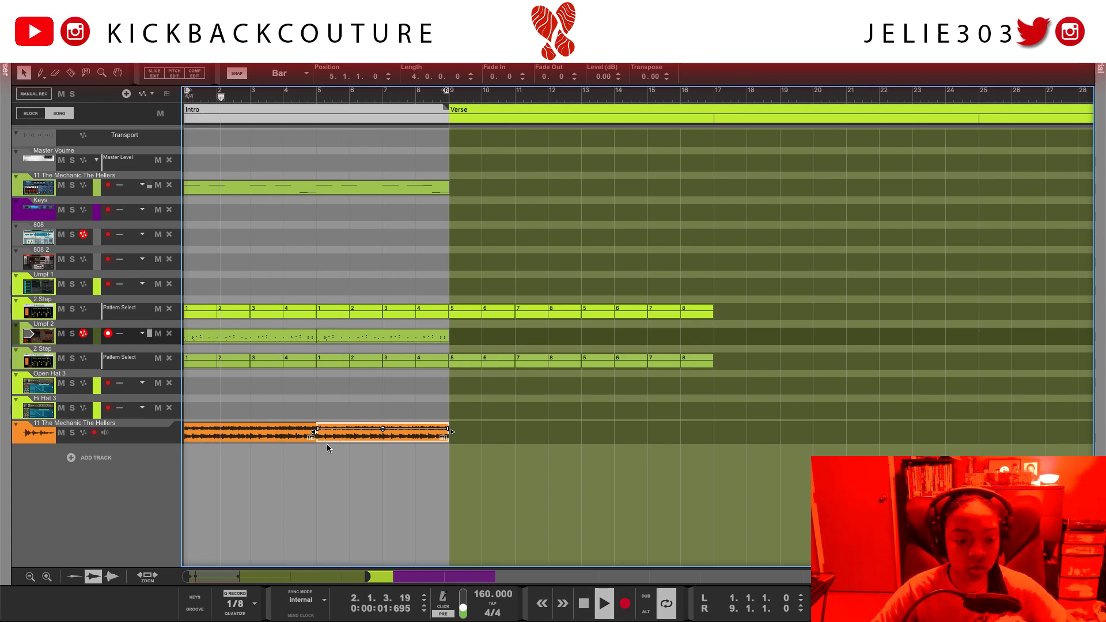
# Lower Isolate-X's output level to about -6.8 dB while the loop plays
pyautogui.press('Tab')
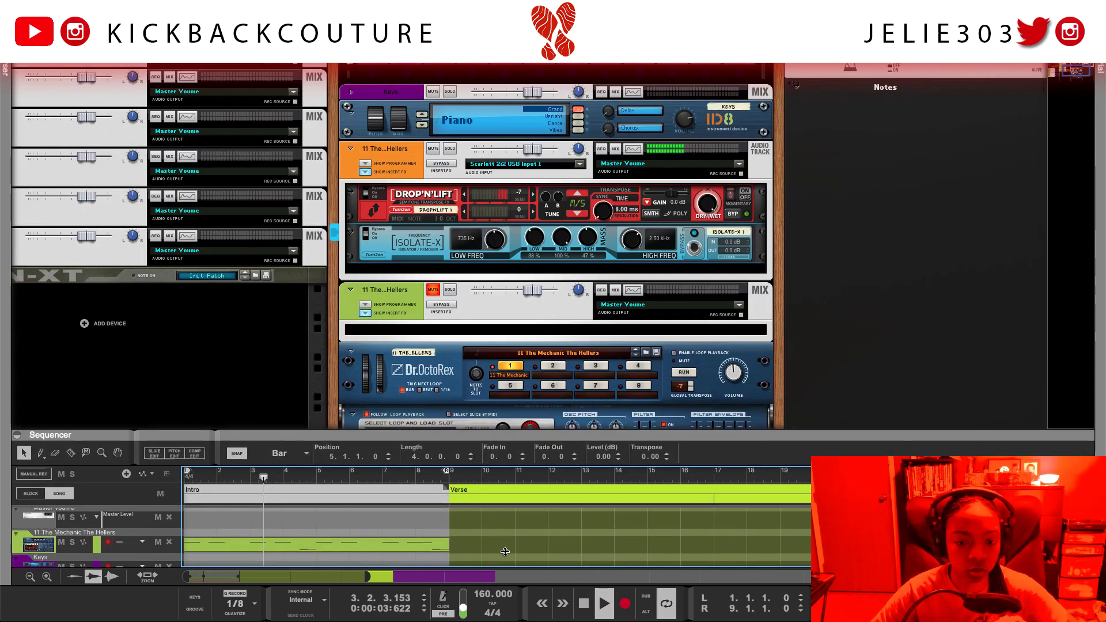
pyautogui.moveTo(726, 250); pyautogui.dragTo(727, 260)
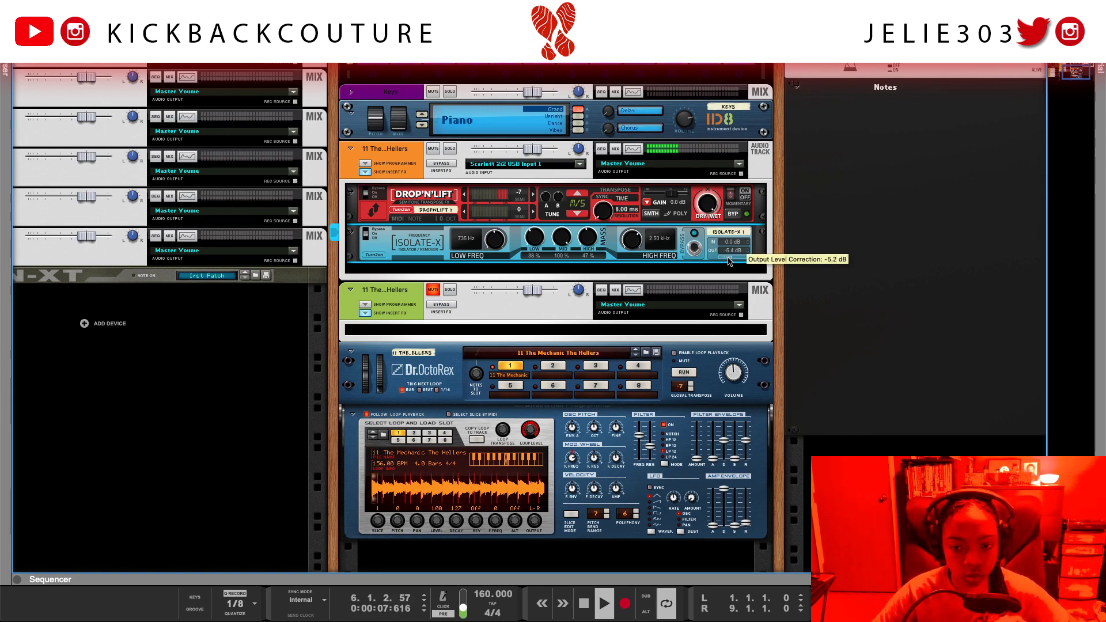
pyautogui.moveTo(729, 261); pyautogui.dragTo(730, 263)
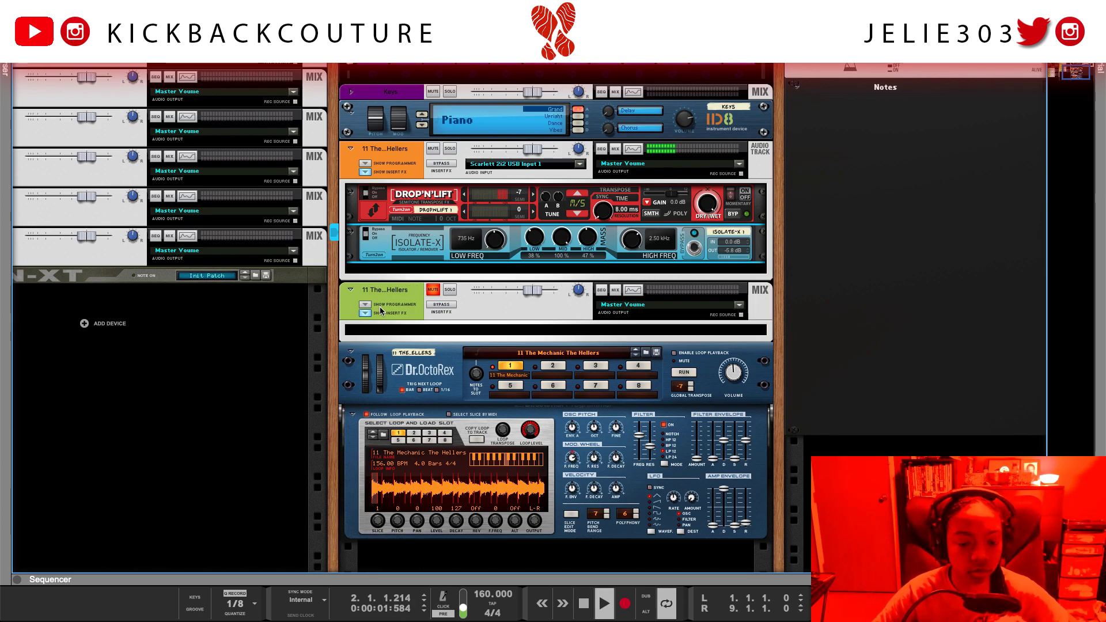
# Unmute the Dr.OctoRex mix channel and try its Global Transpose at -2 and -12 semitones
pyautogui.click(432, 290)
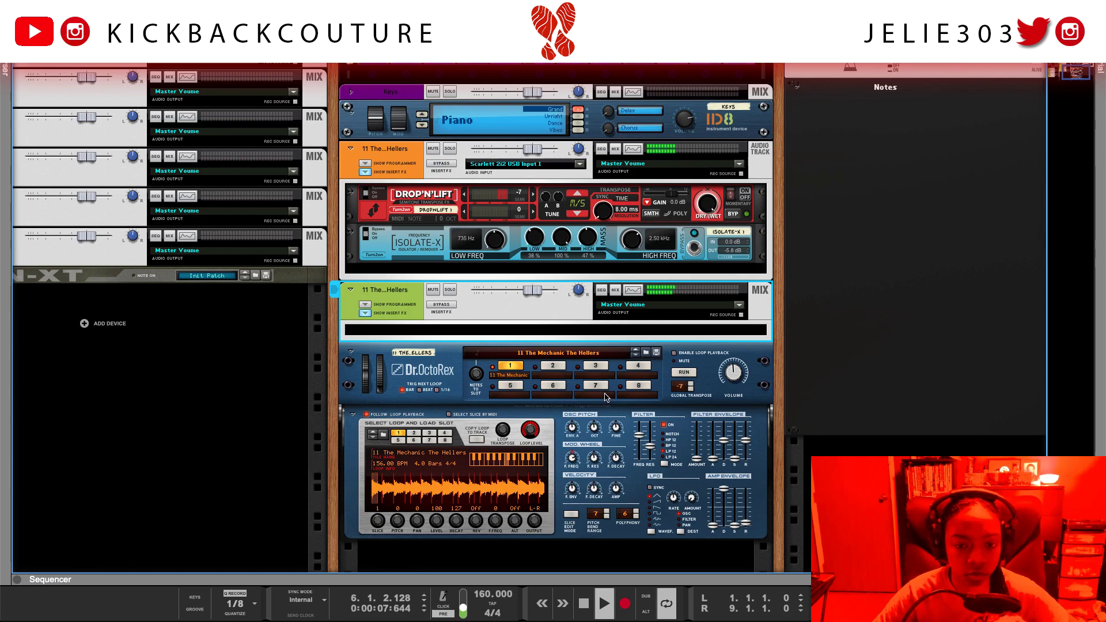
pyautogui.click(690, 384)
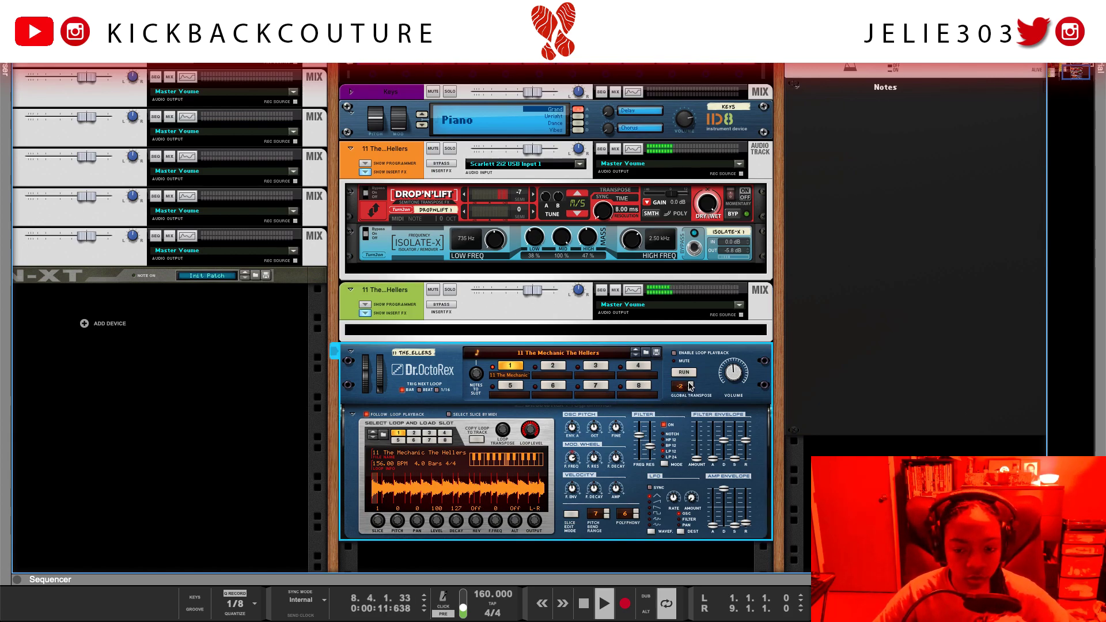
pyautogui.click(690, 384)
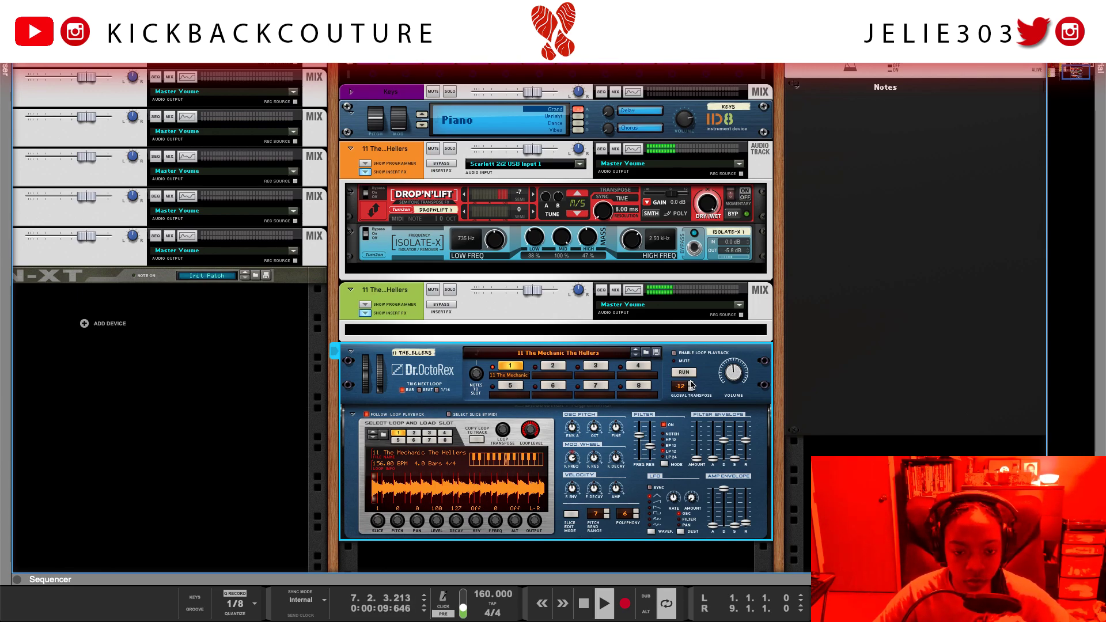
# Solo the orange audio track and the Dr.OctoRex mix channel, set Global Transpose to -7, and stop playback
pyautogui.click(449, 148)
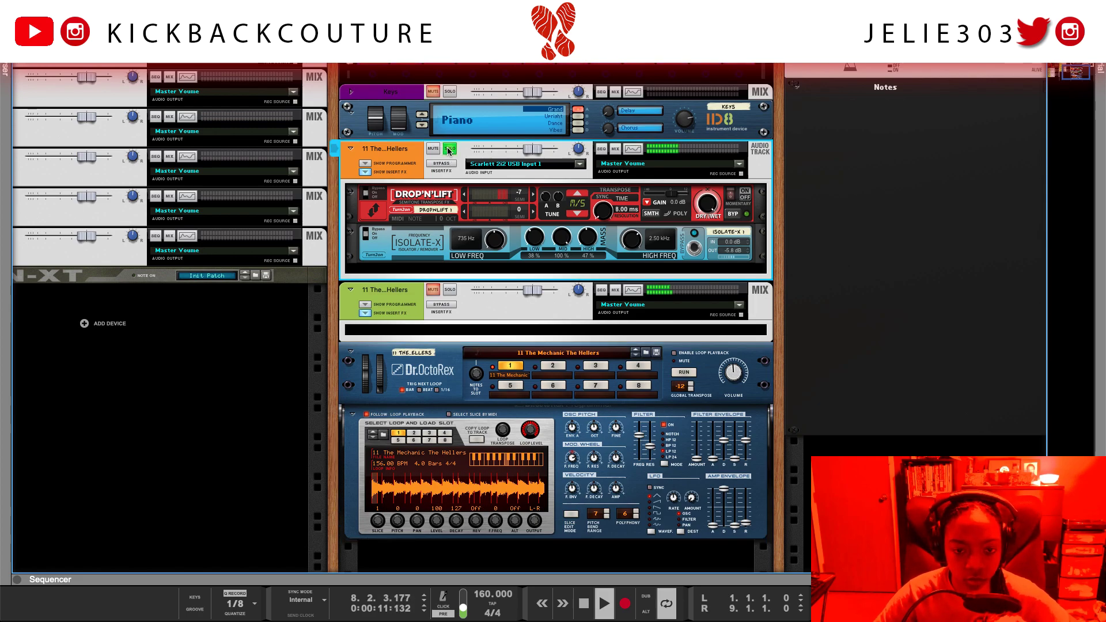
pyautogui.click(449, 291)
pyautogui.click(733, 378)
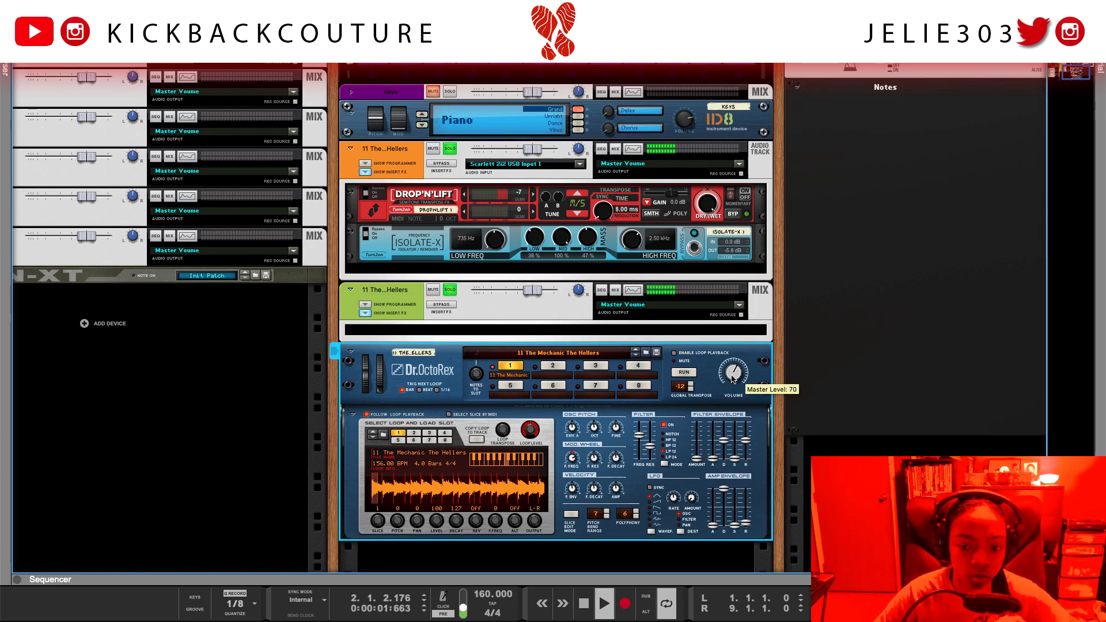
pyautogui.click(691, 385)
pyautogui.click(691, 384)
pyautogui.click(692, 384)
pyautogui.click(691, 385)
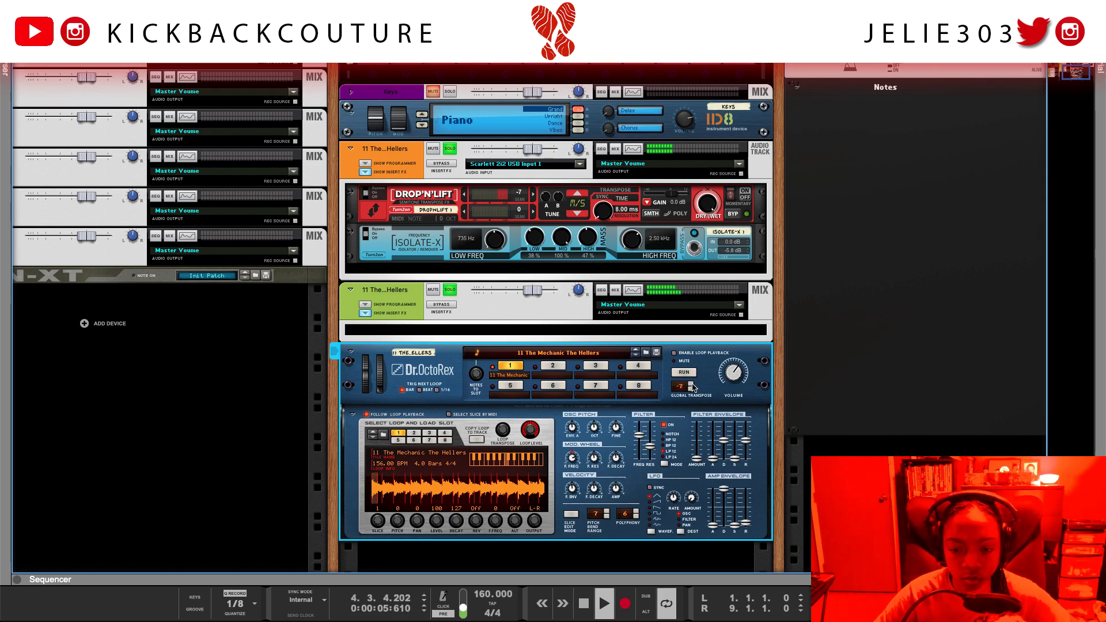
pyautogui.press('space')
# Add Turn2on's Drop'n'Lift to the Dr.OctoRex mix channel's insert effects
pyautogui.click(536, 335)
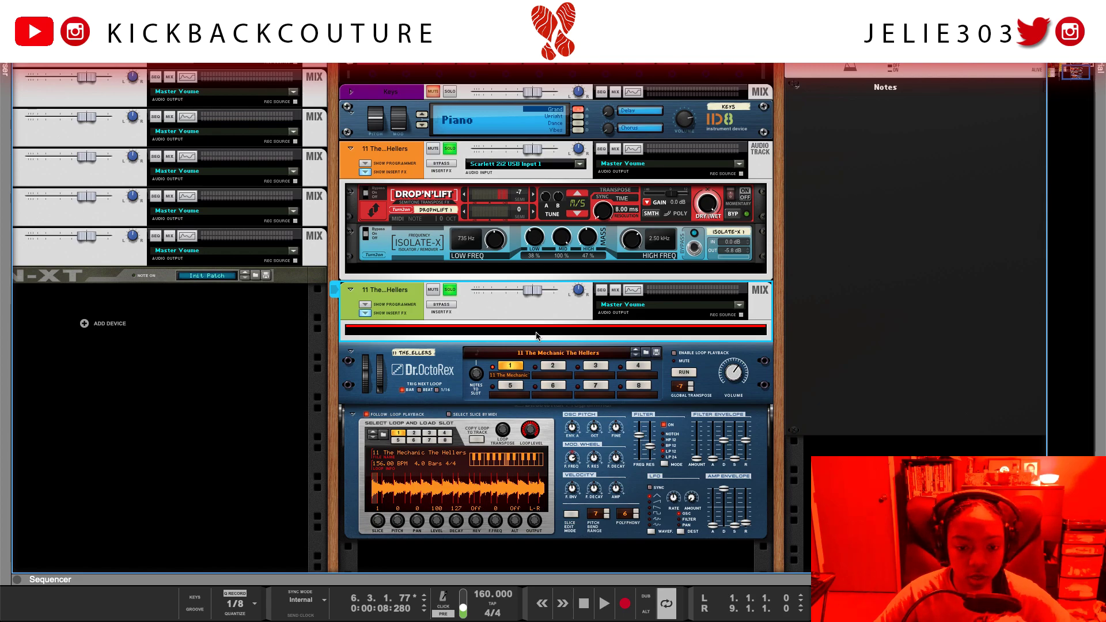
pyautogui.rightClick(424, 331)
pyautogui.moveTo(482, 379)
pyautogui.moveTo(686, 476)
pyautogui.scroll(-5, 678, 480)
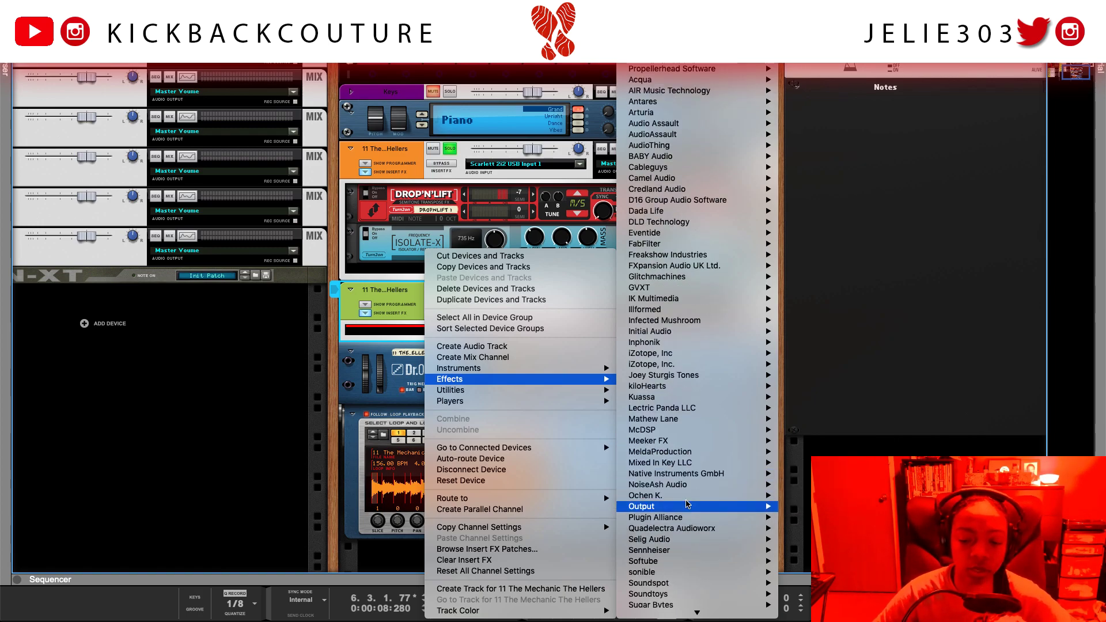
pyautogui.moveTo(690, 540)
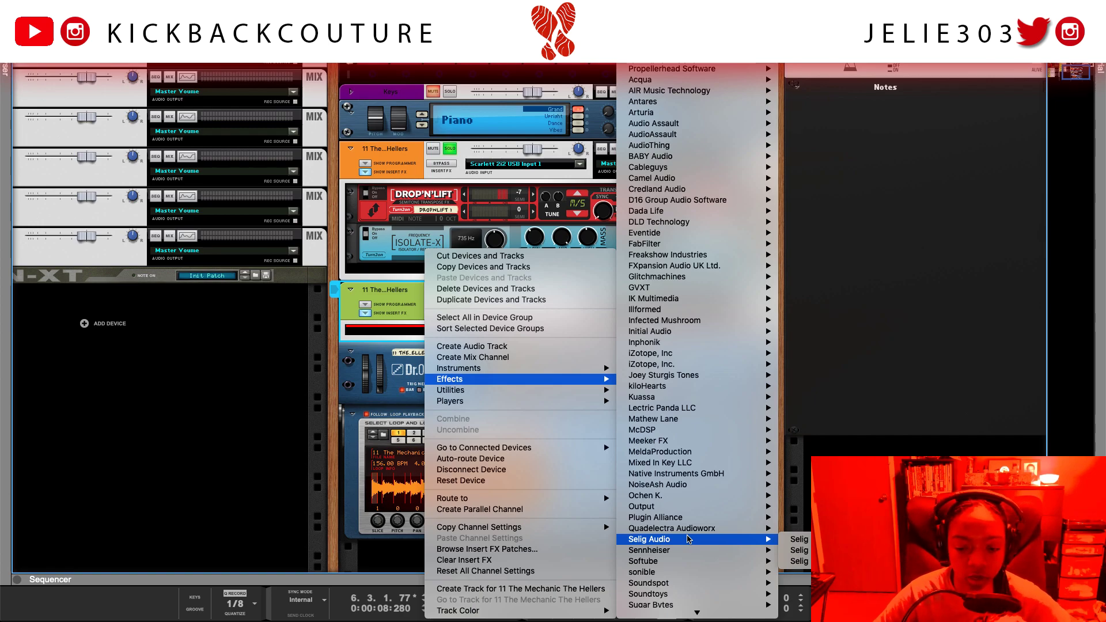
pyautogui.scroll(-3, 689, 583)
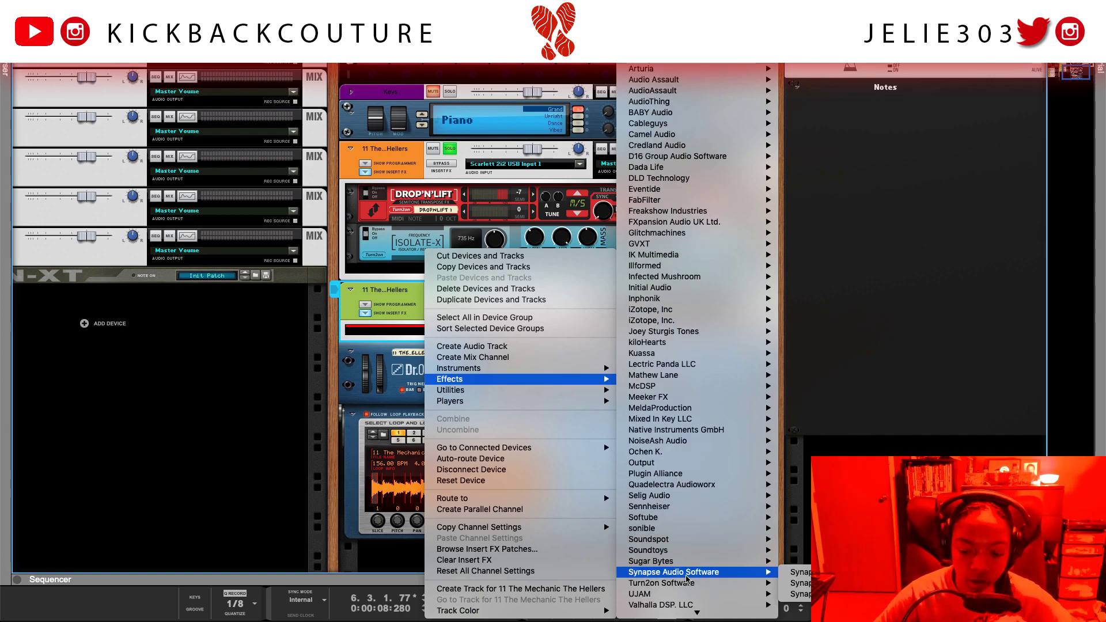
pyautogui.moveTo(694, 573)
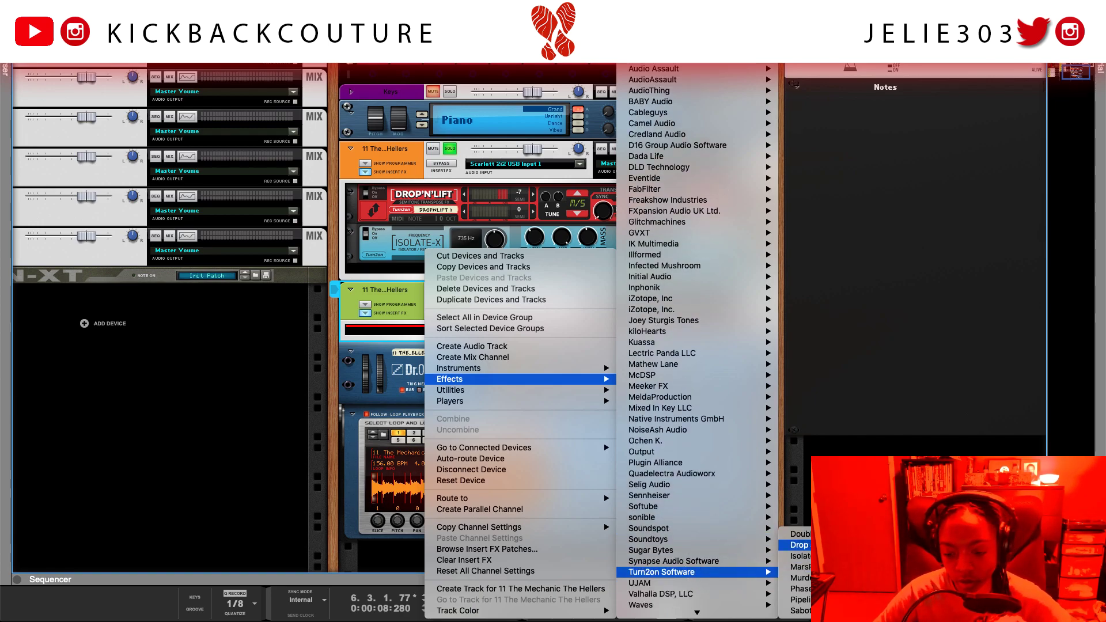
pyautogui.click(802, 545)
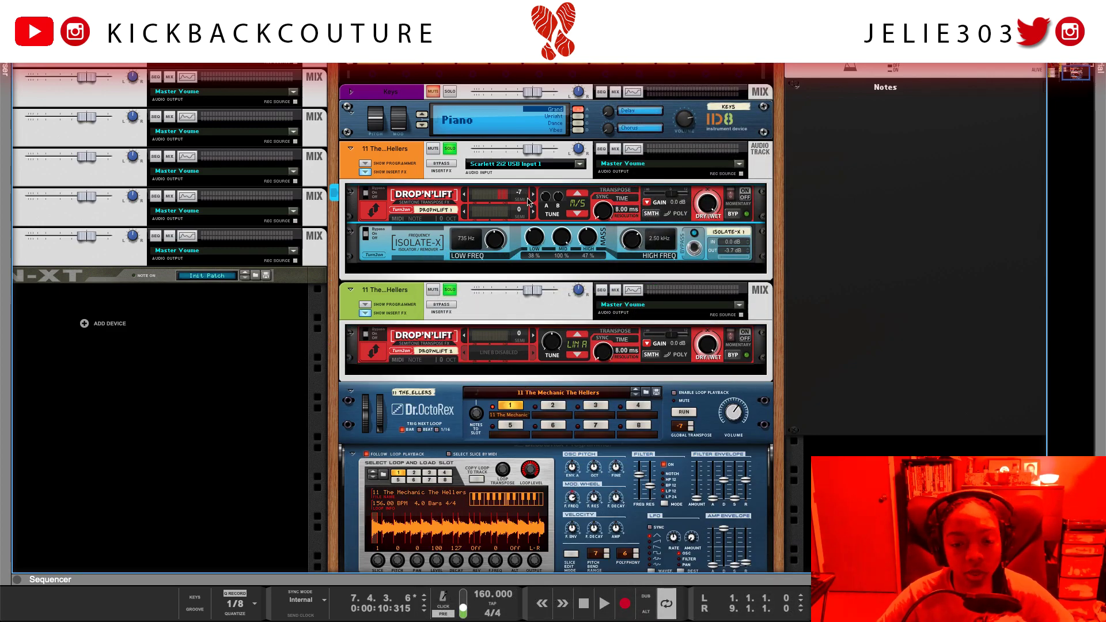
# Try the new Drop'n'Lift's Line A Tune at -7 and -6 semitones against the audio loop
pyautogui.click(466, 337)
pyautogui.click(465, 337)
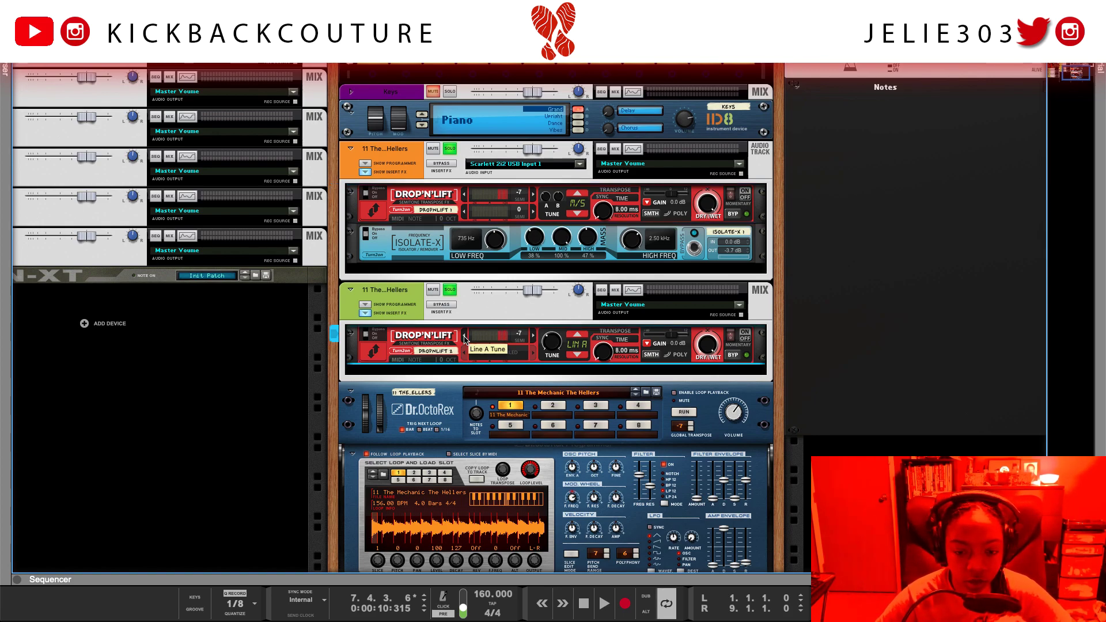
pyautogui.click(532, 335)
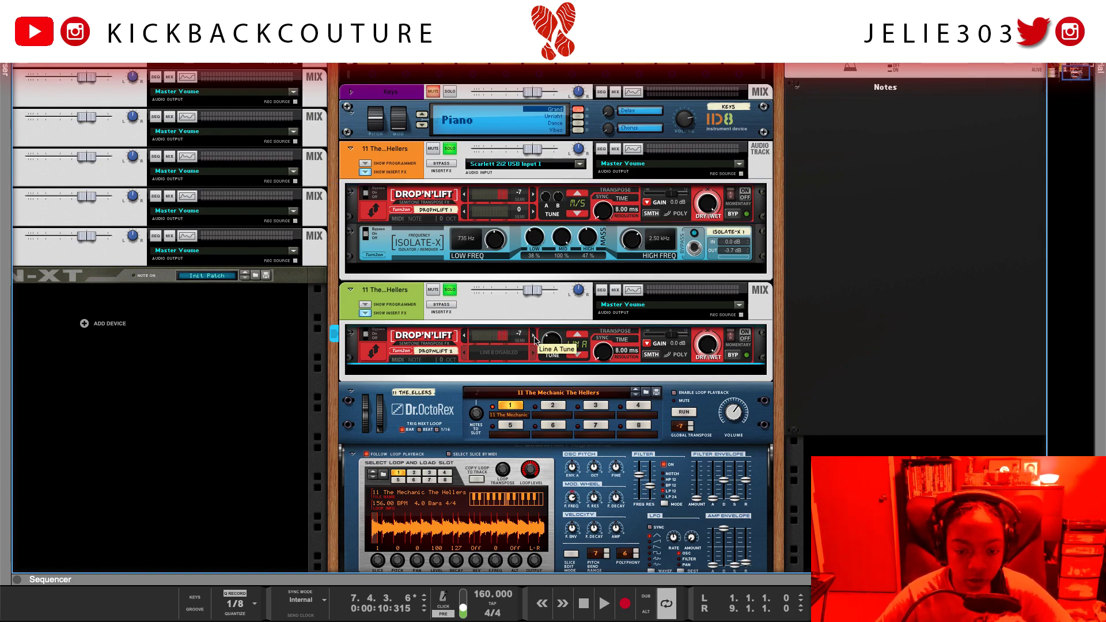
pyautogui.press('space')
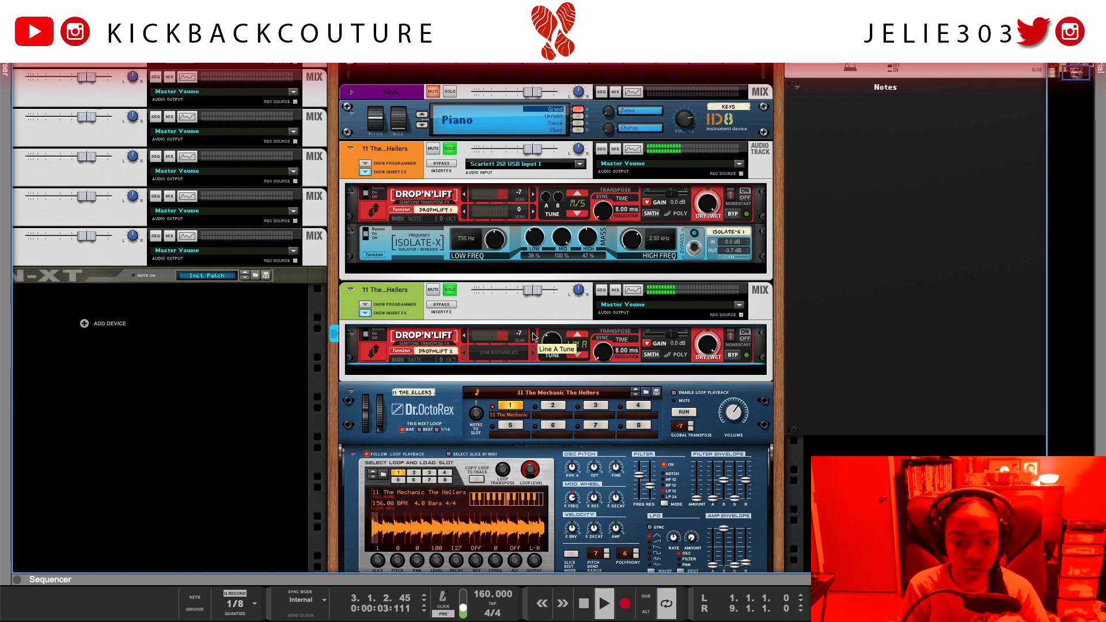
pyautogui.click(532, 336)
pyautogui.press('space')
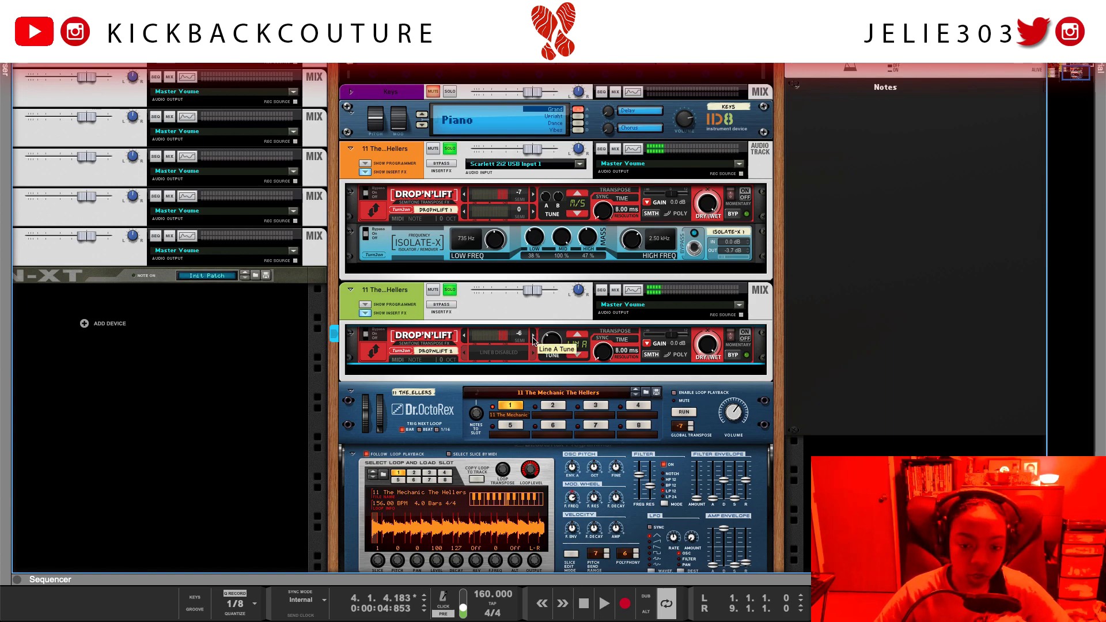
# Set Line A Tune on the Dr.OctoRex channel's Drop'n'Lift to +5 semitones and play both soloed channels
pyautogui.click(533, 337)
pyautogui.click(533, 337)
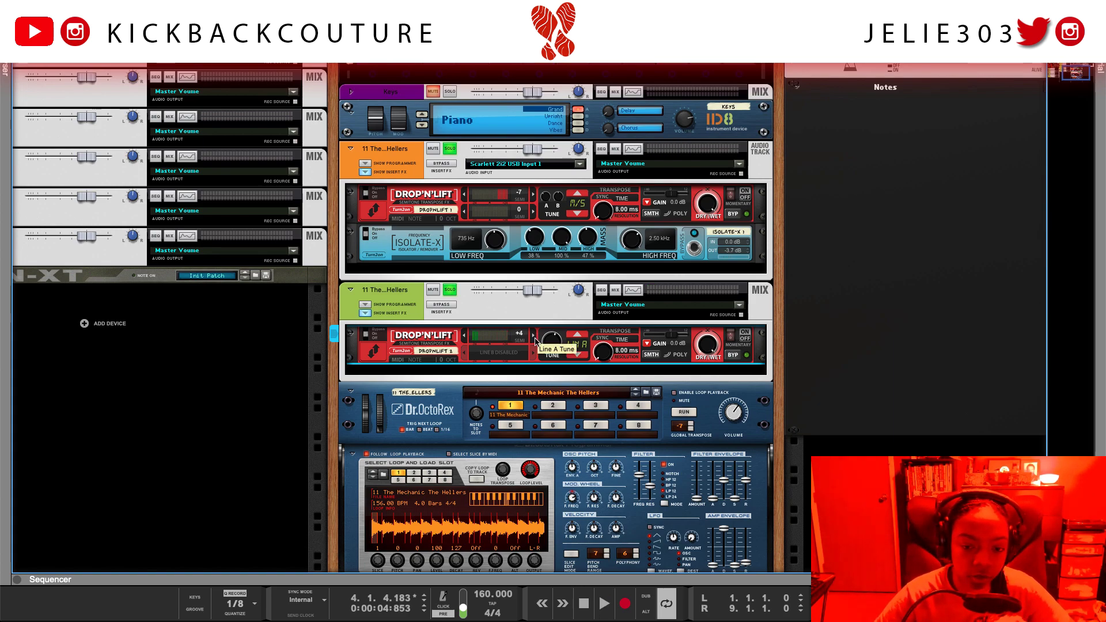
pyautogui.click(465, 340)
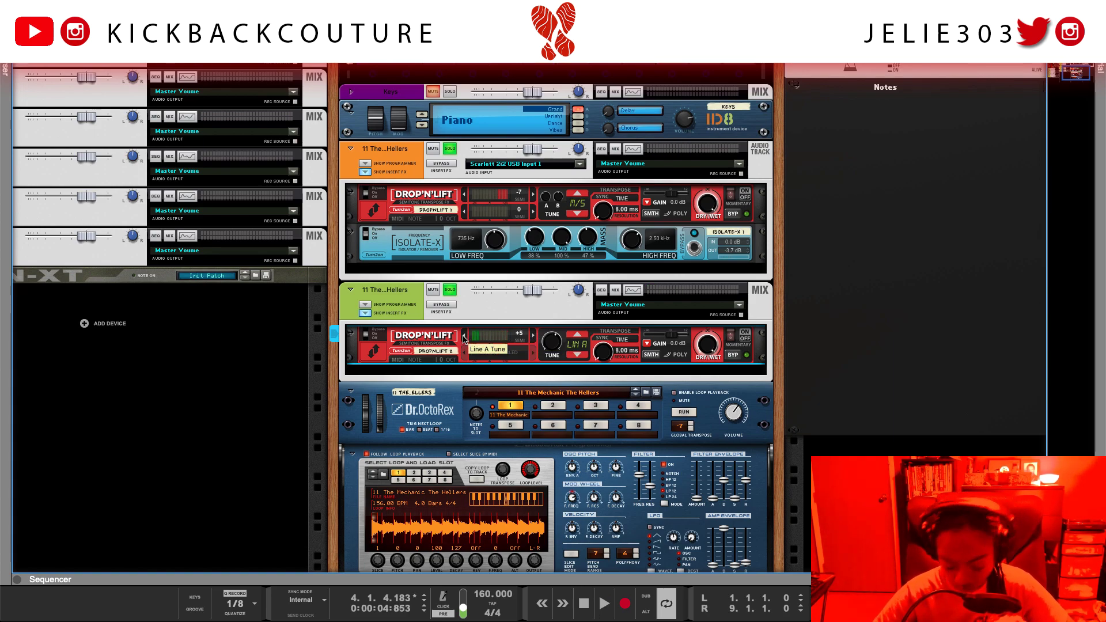
pyautogui.press('space')
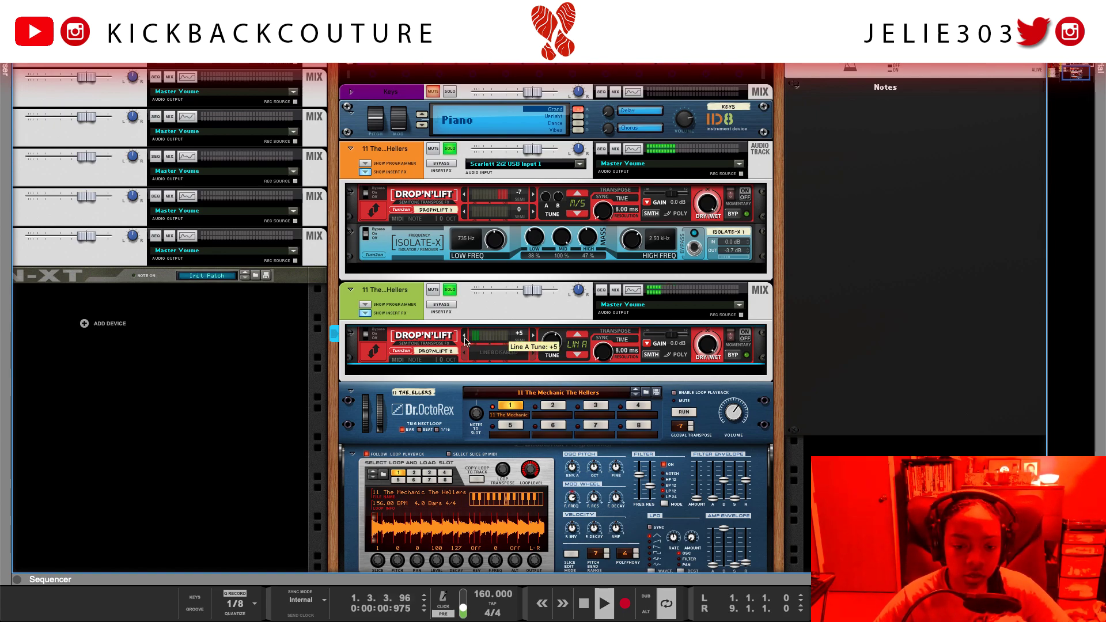
pyautogui.scroll(-3, 633, 429)
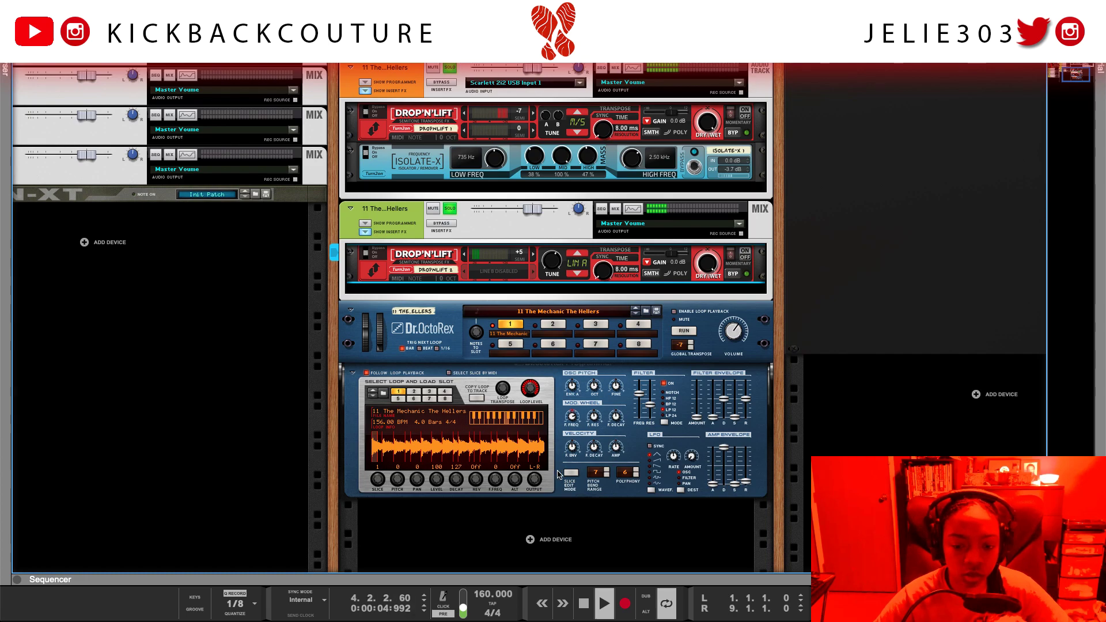
pyautogui.click(731, 333)
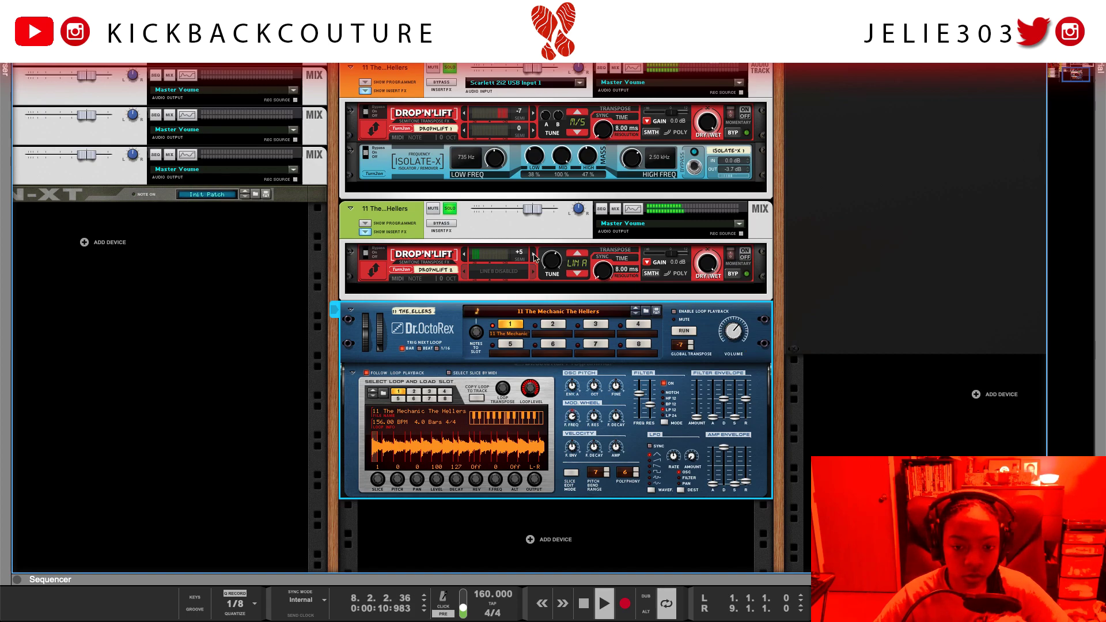
# Unsolo the orange audio track and the Dr.OctoRex mix channel
pyautogui.click(450, 68)
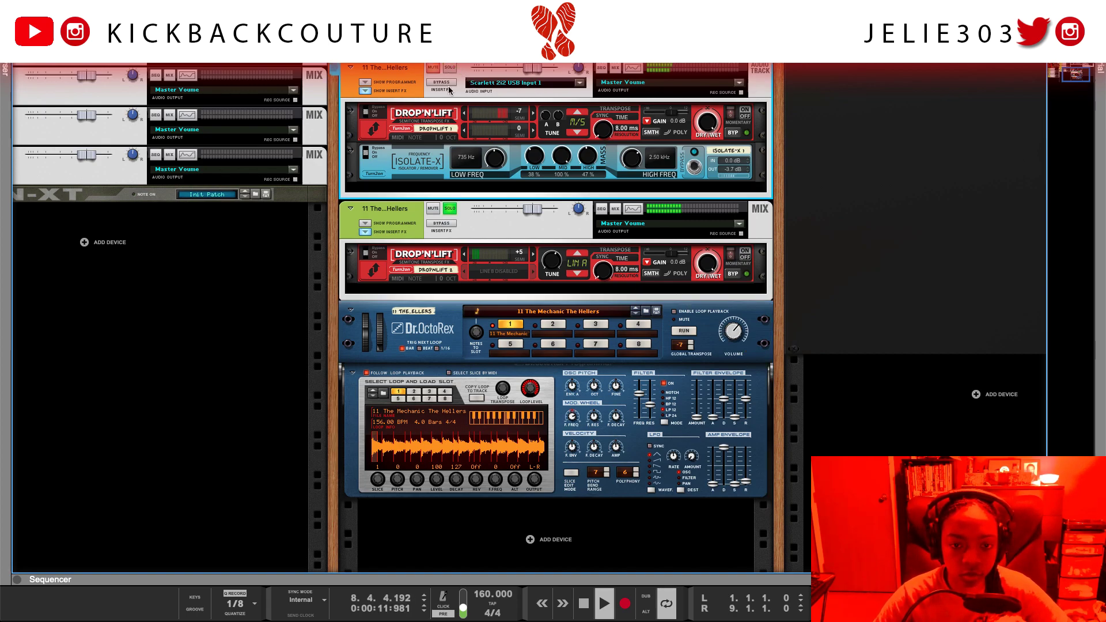
pyautogui.click(450, 208)
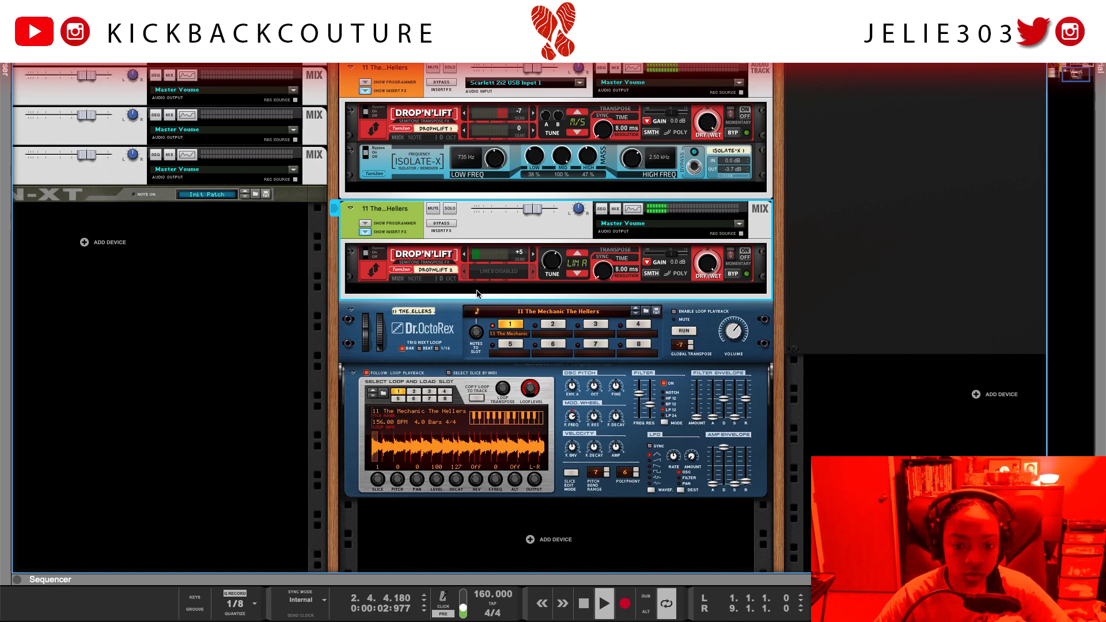
pyautogui.rightClick(477, 293)
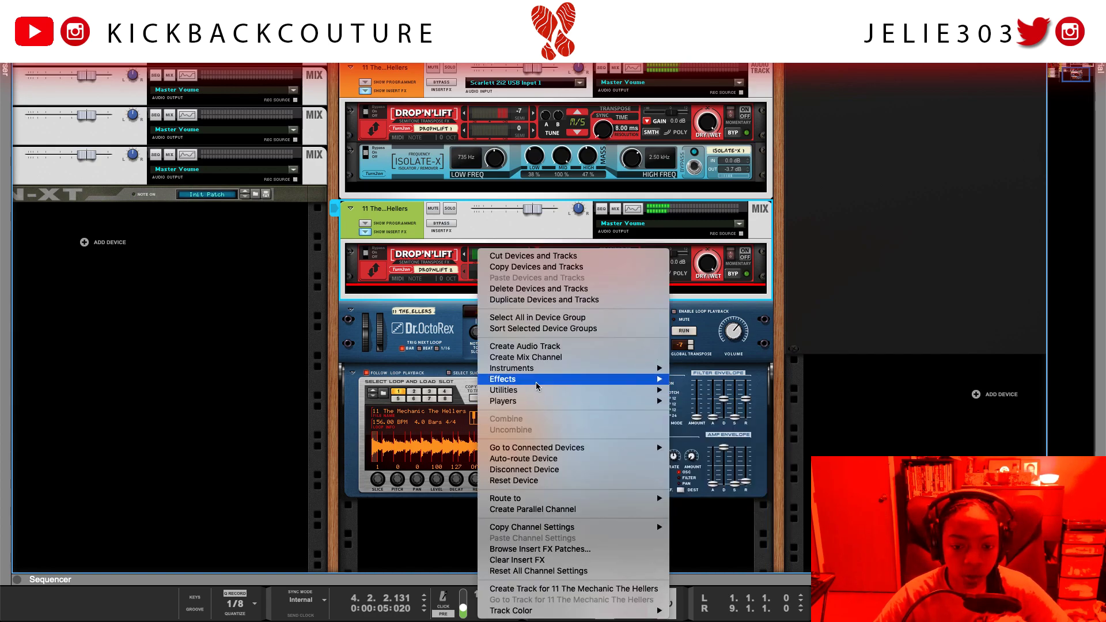
pyautogui.moveTo(657, 378)
pyautogui.click(407, 505)
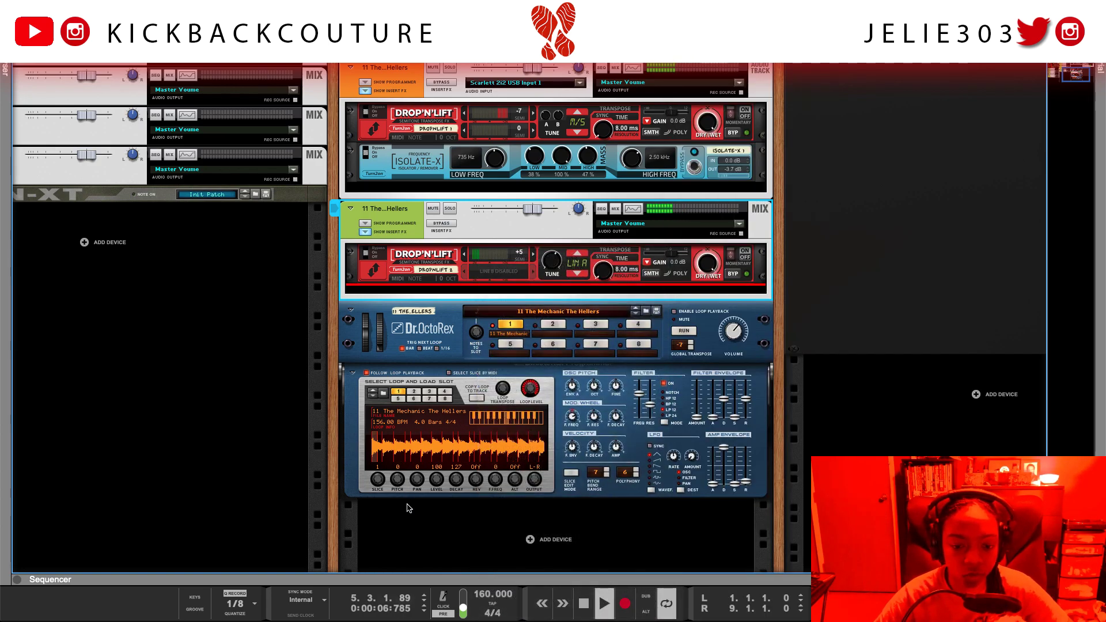
pyautogui.click(407, 505)
pyautogui.press('space')
pyautogui.click(509, 294)
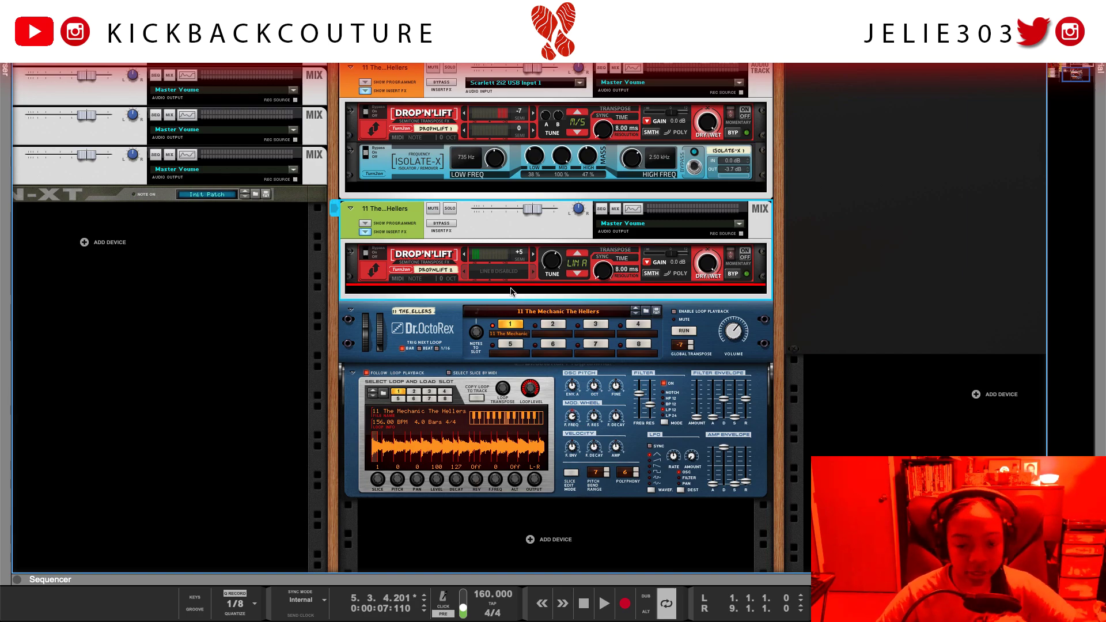
pyautogui.rightClick(511, 293)
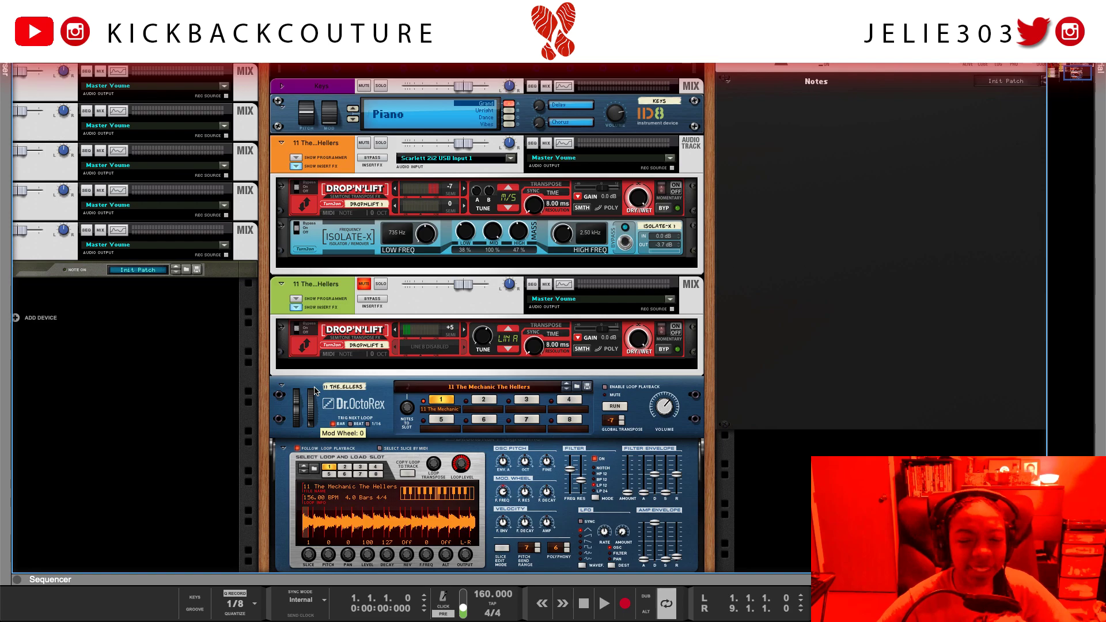
# Play the beat without any solos, bring up the mixer's send effect slots, and stop playback
pyautogui.press('space')
pyautogui.scroll(10, 313, 392)
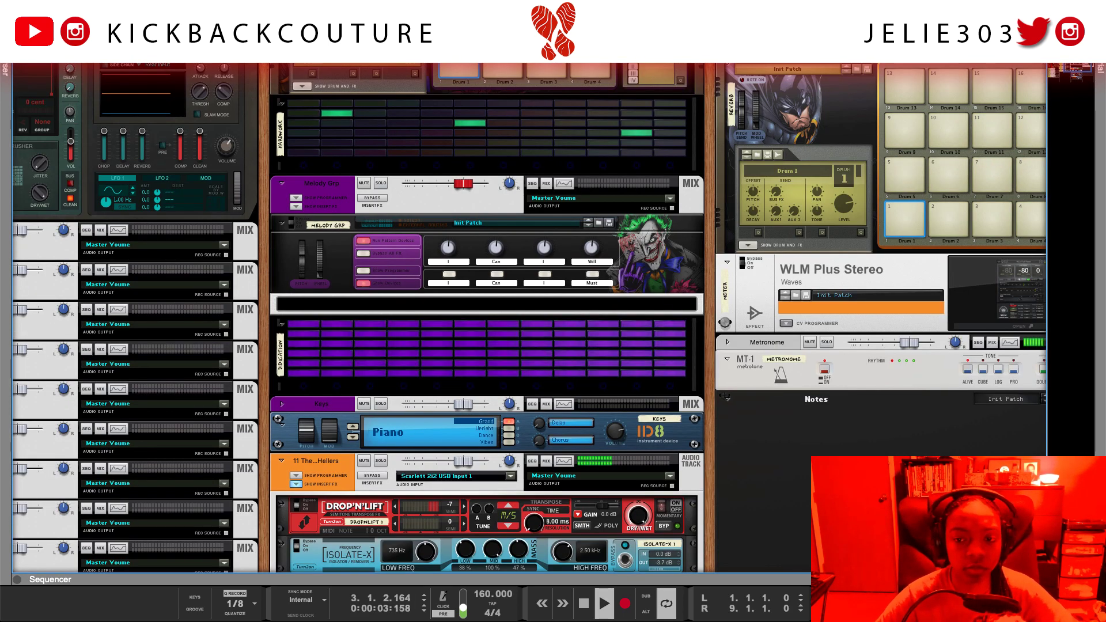
pyautogui.press('F5')
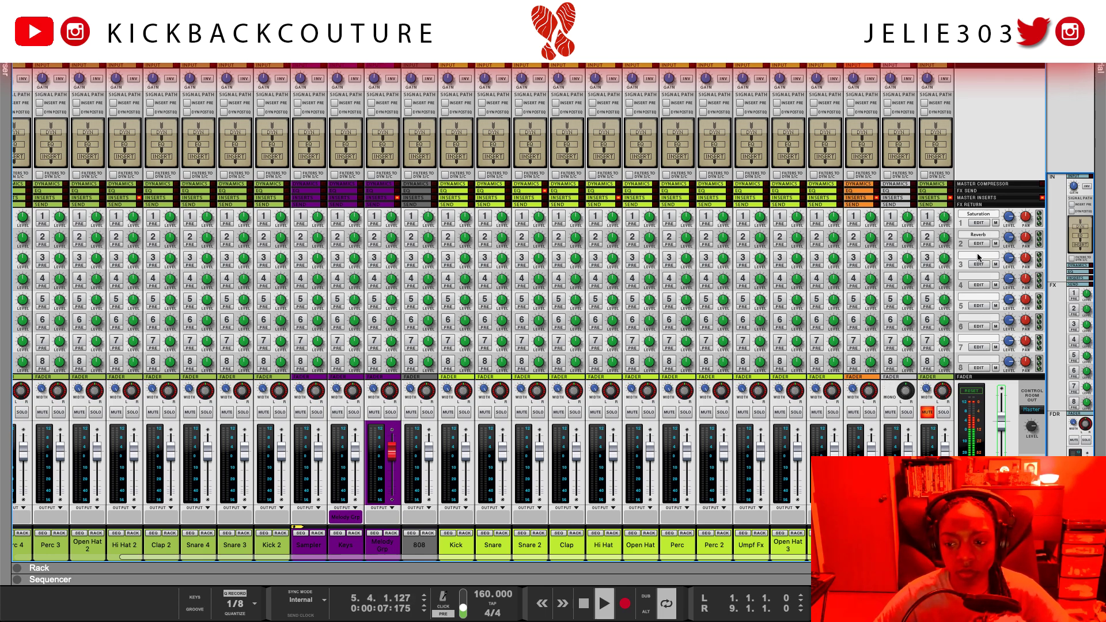
pyautogui.rightClick(977, 259)
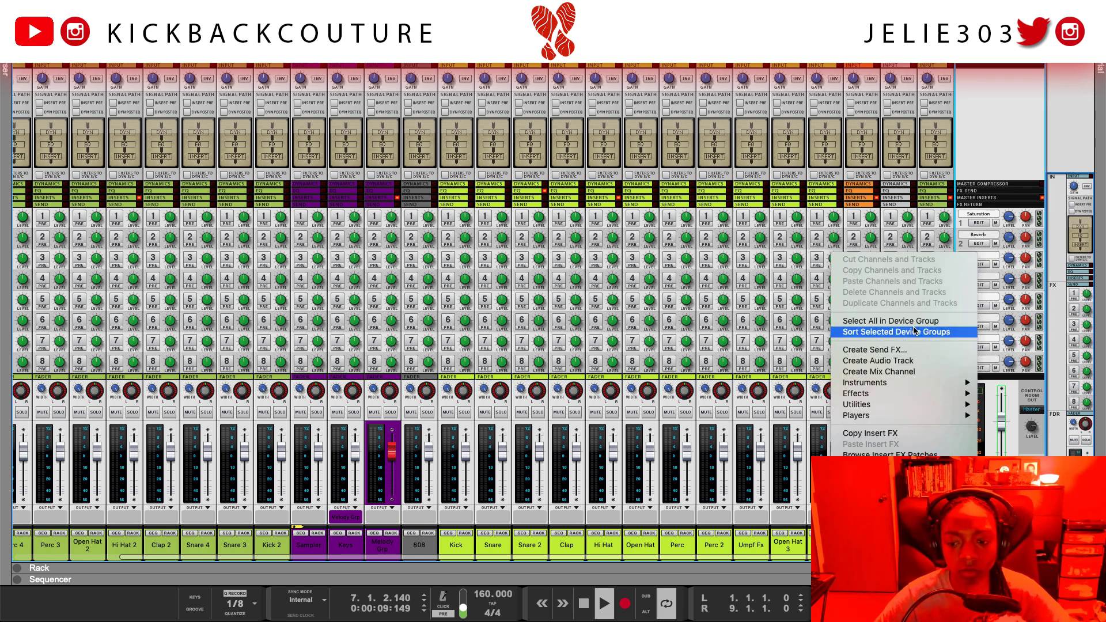
pyautogui.click(748, 454)
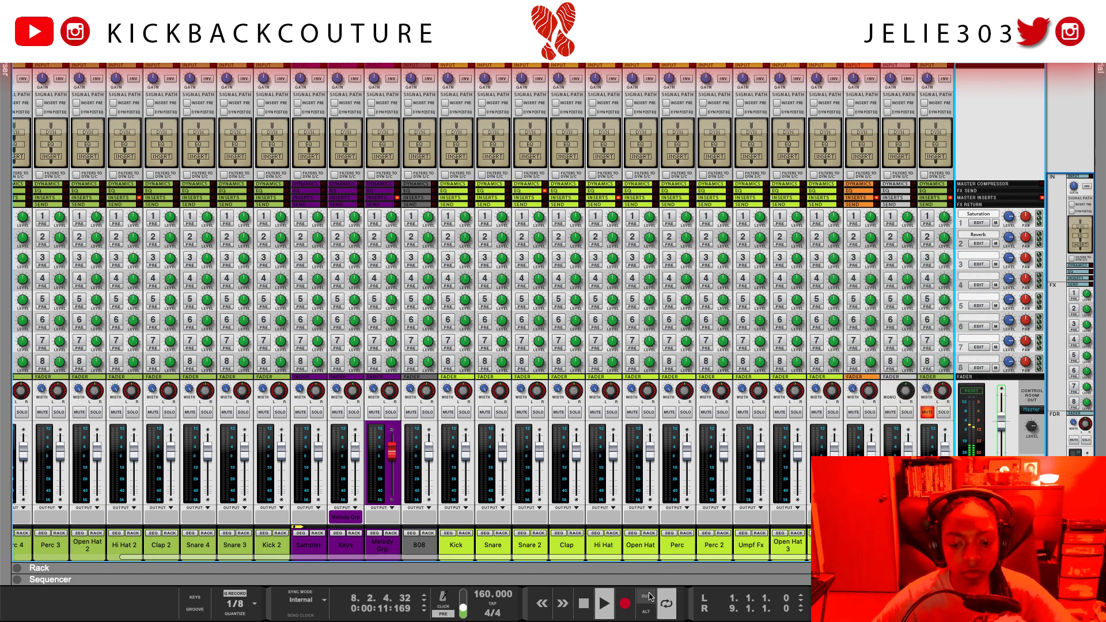
pyautogui.press('space')
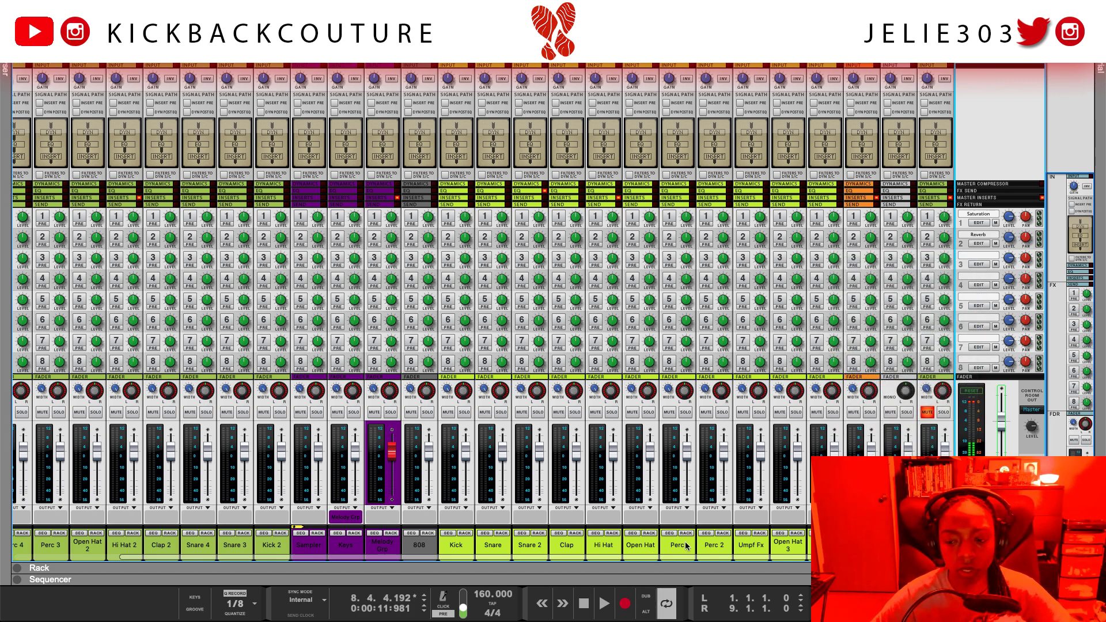
# Create a send effect in the mixer by searching for "comeback" and adding BABY Audio's ComebackKid
pyautogui.rightClick(975, 256)
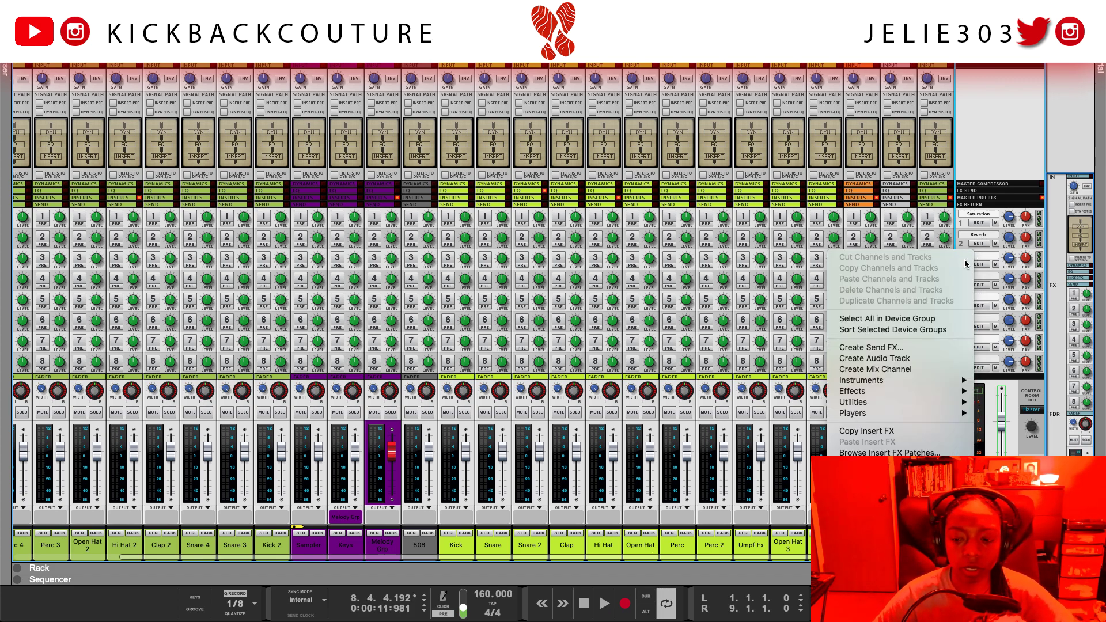
pyautogui.click(901, 348)
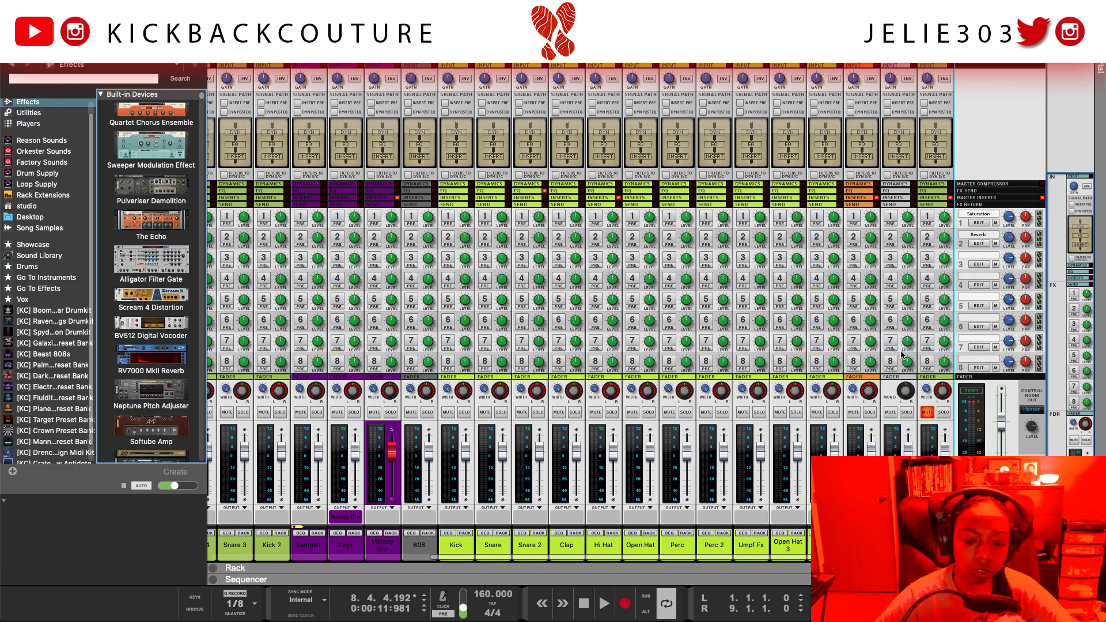
pyautogui.click(145, 81)
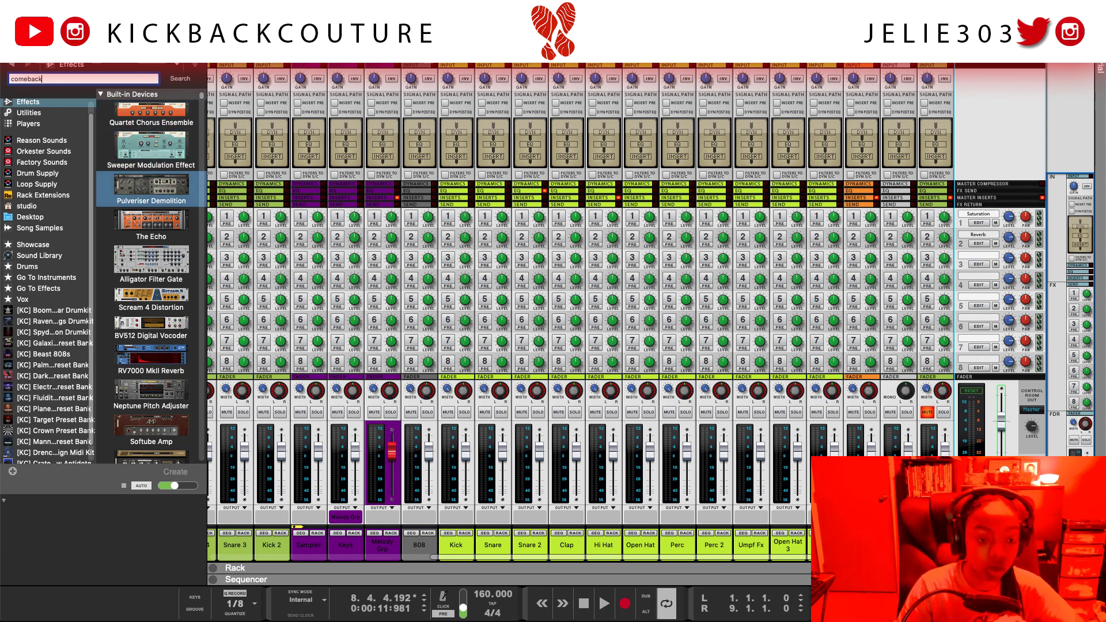
pyautogui.press('Return')
pyautogui.doubleClick(193, 123)
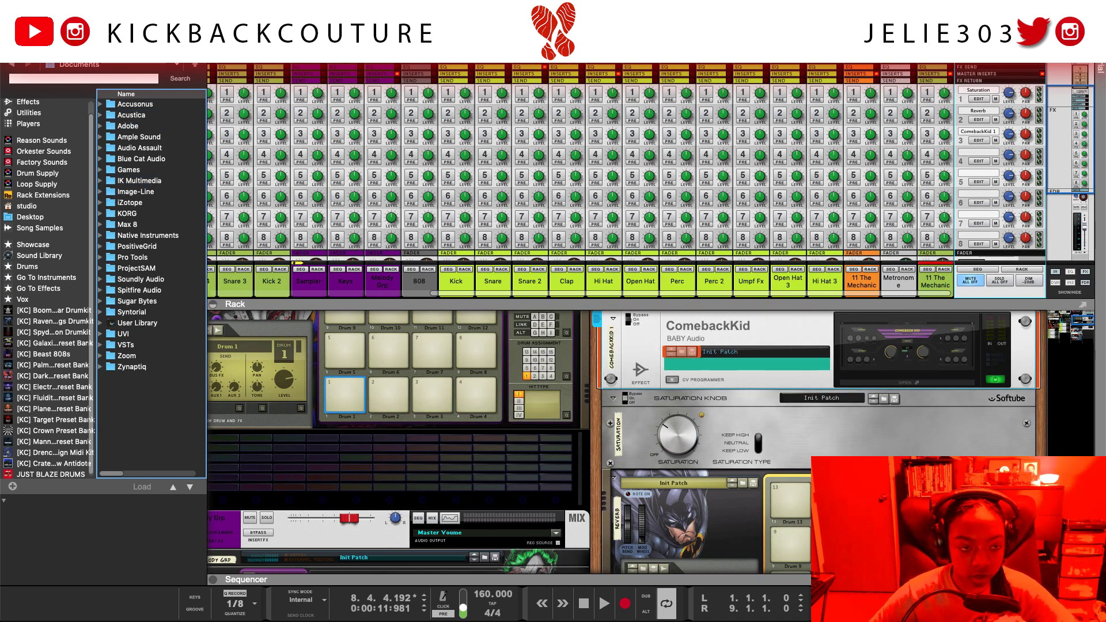
# Hide the browser and open ComebackKid's plugin window over the rack, set to keep open
pyautogui.press('F3')
pyautogui.scroll(1, 833, 416)
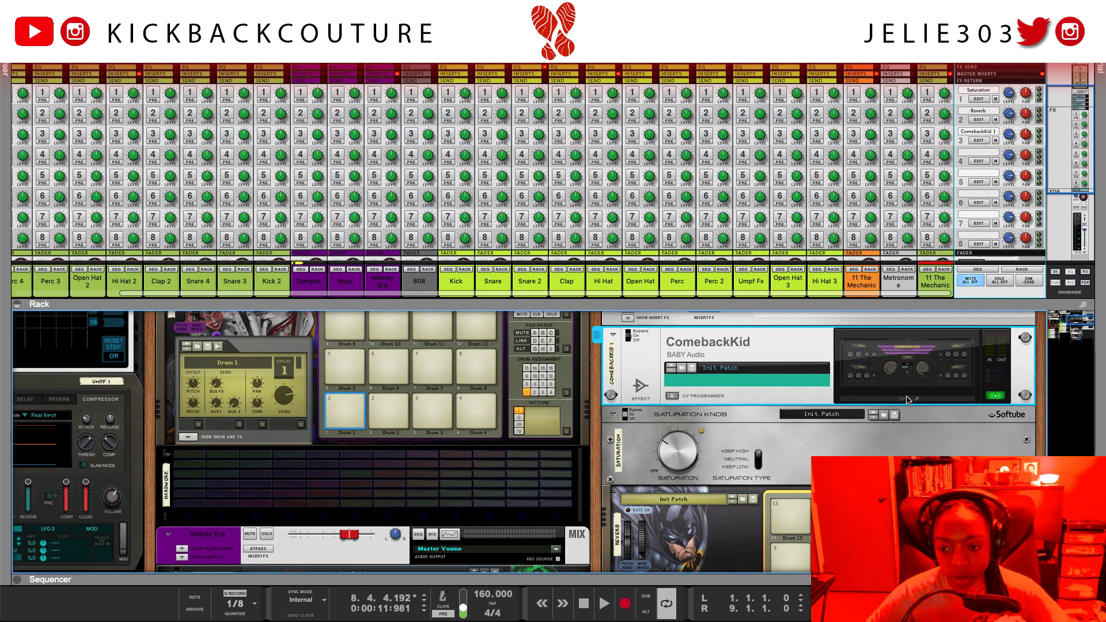
pyautogui.moveTo(472, 41); pyautogui.dragTo(599, 318)
pyautogui.click(171, 331)
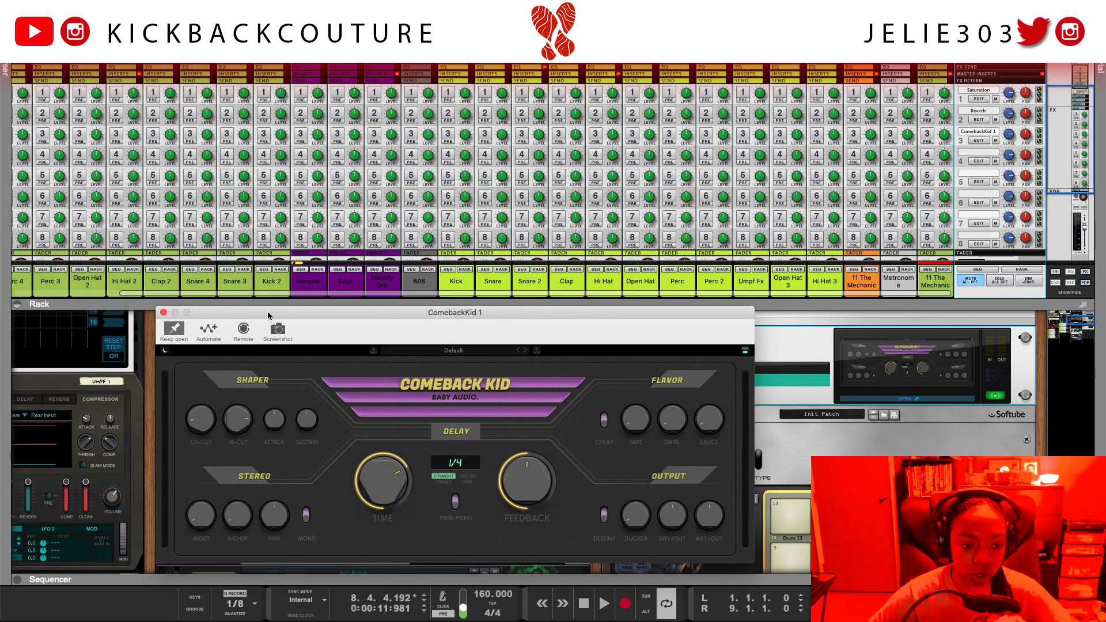
# Move the ComebackKid window clear of the mixer strips and turn on the FX3 send for the Dr.OctoRex channel
pyautogui.click(864, 280)
pyautogui.moveTo(600, 316); pyautogui.dragTo(568, 306)
pyautogui.click(931, 287)
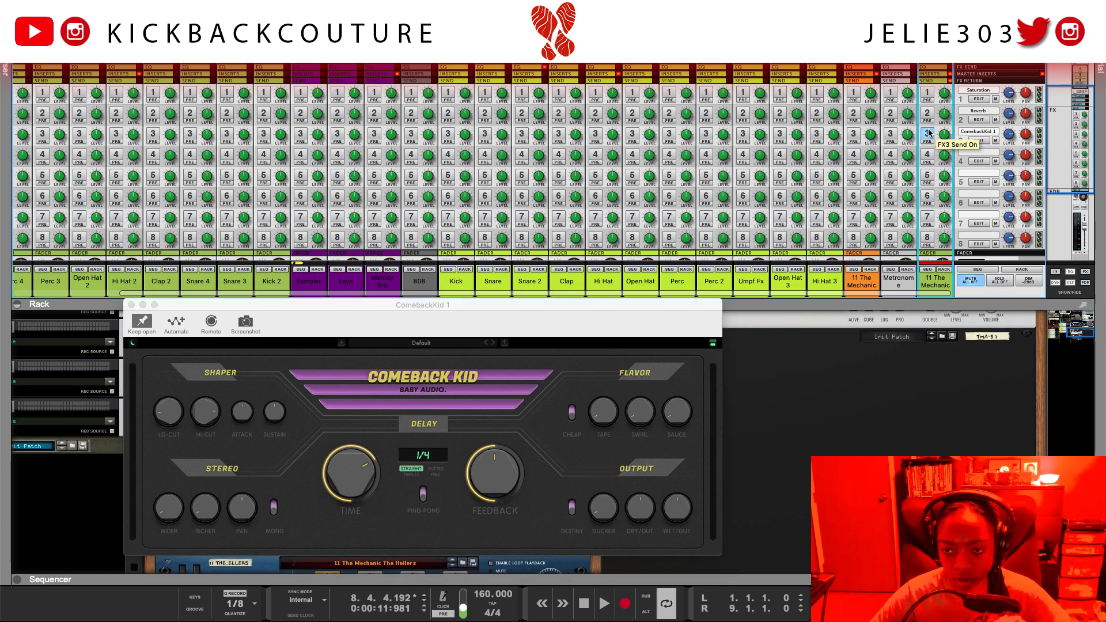
pyautogui.scroll(-5, 933, 261)
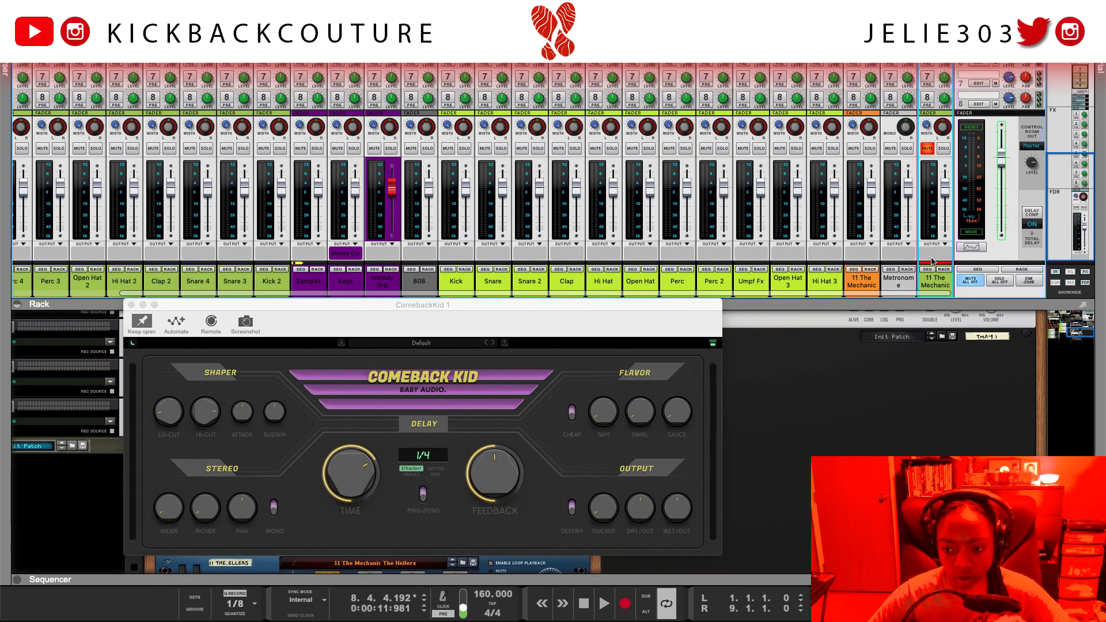
# Unmute and solo the Dr.OctoRex mix channel and start playback
pyautogui.click(928, 149)
pyautogui.click(943, 149)
pyautogui.press('space')
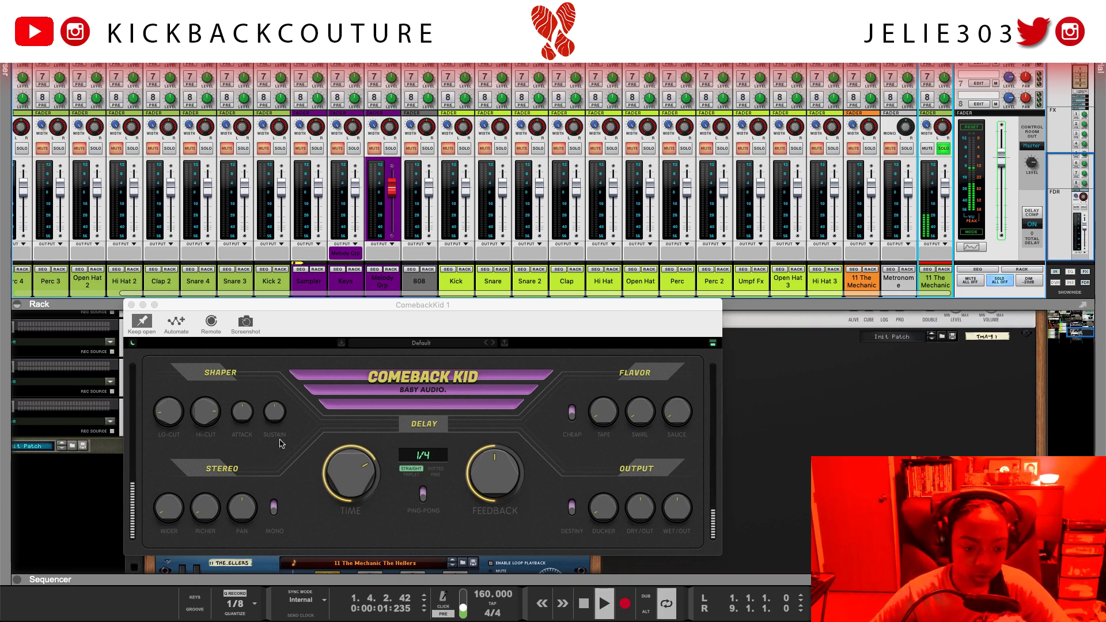
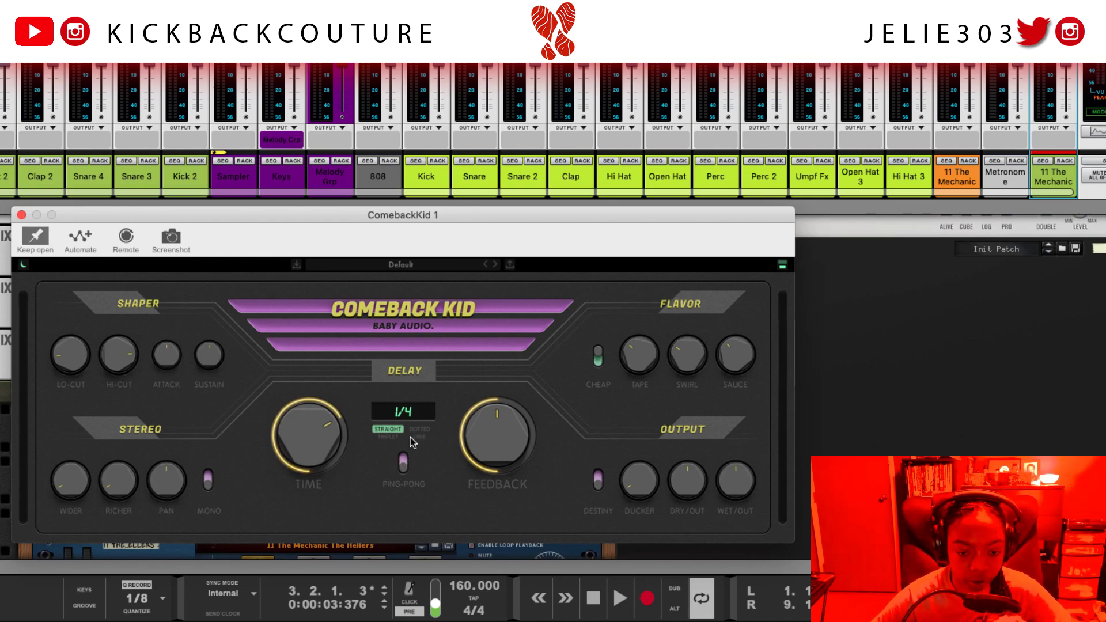
# Turn on ping-pong in ComebackKid and play back the soloed Dr.OctoRex channel through it
pyautogui.click(403, 463)
pyautogui.press('space')
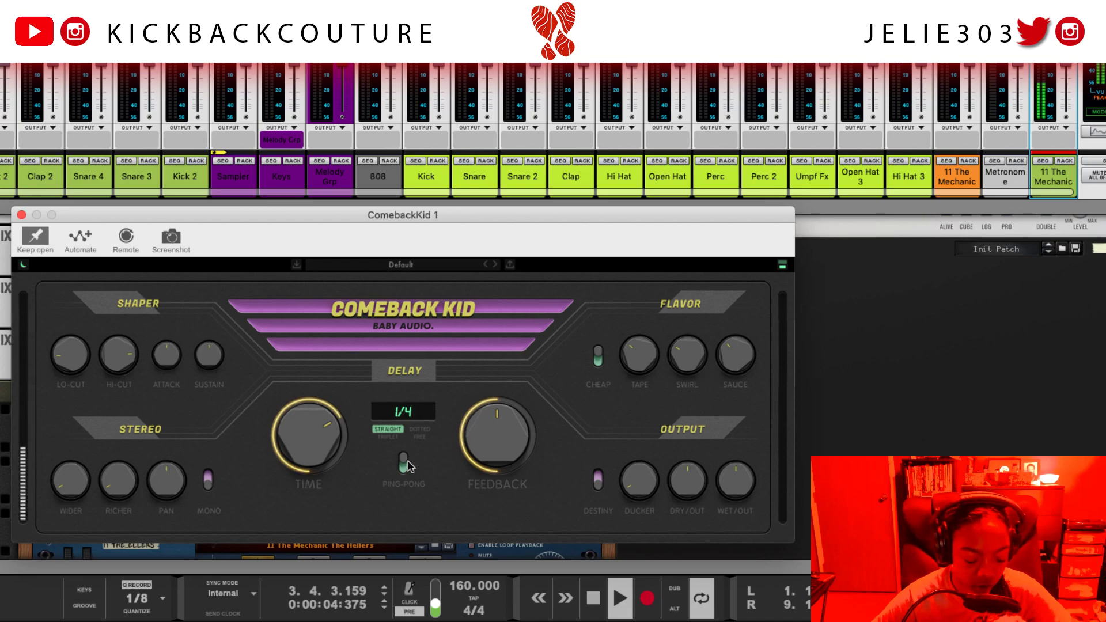
pyautogui.scroll(4, 553, 107)
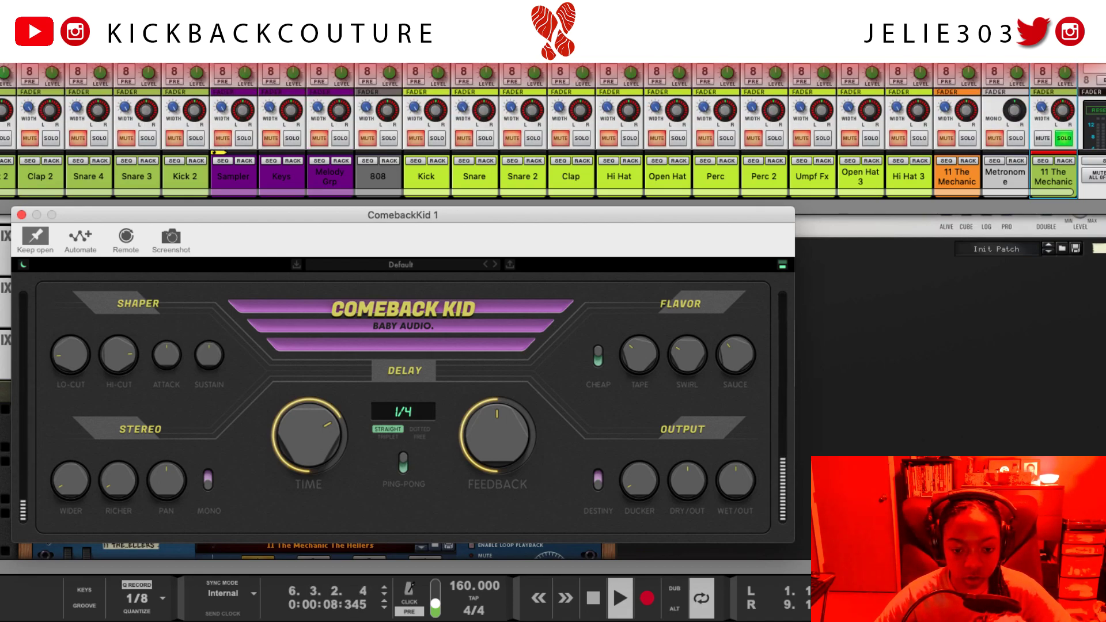
pyautogui.click(1053, 177)
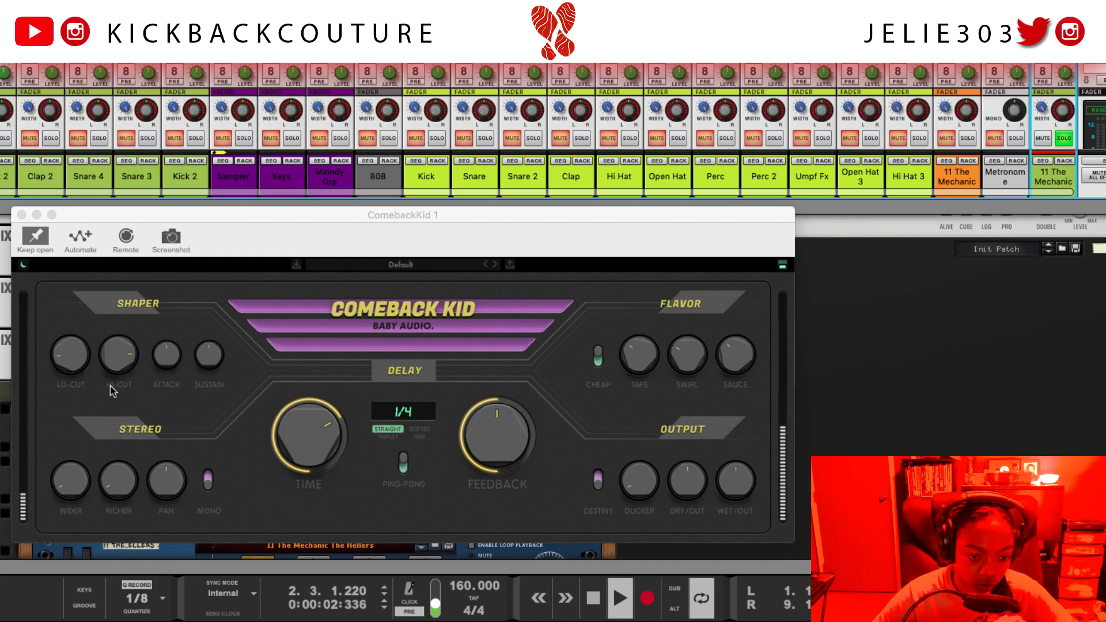
# Bring ComebackKid's Lo-Cut and Hi-Cut to about the middle of their ranges and raise Wider and Richer moderately
pyautogui.moveTo(88, 372); pyautogui.dragTo(118, 385)
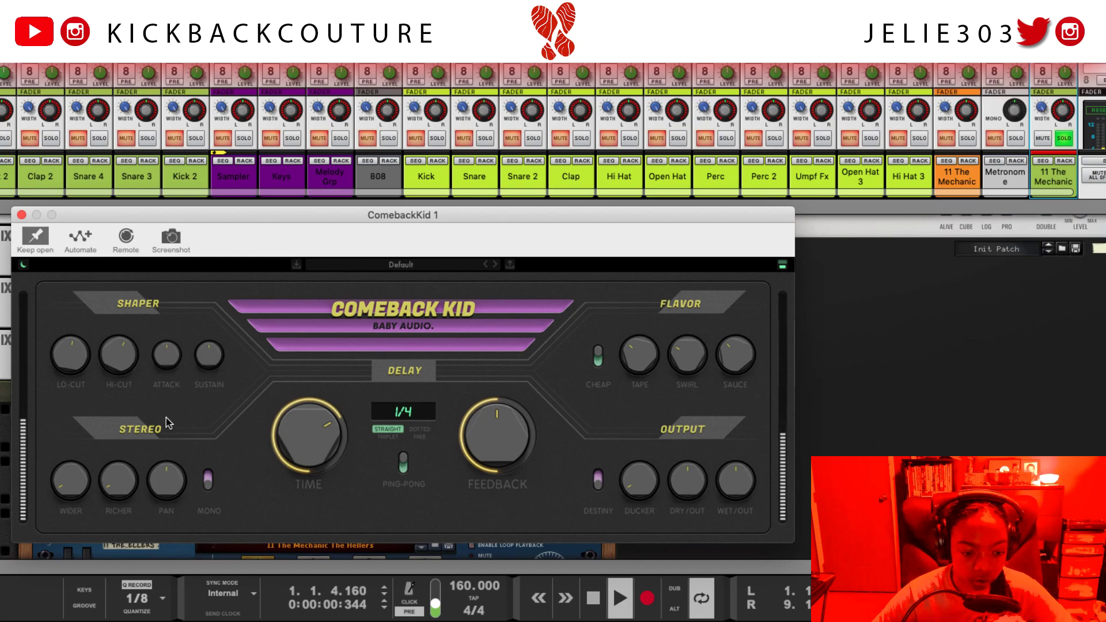
pyautogui.moveTo(71, 486); pyautogui.dragTo(87, 438)
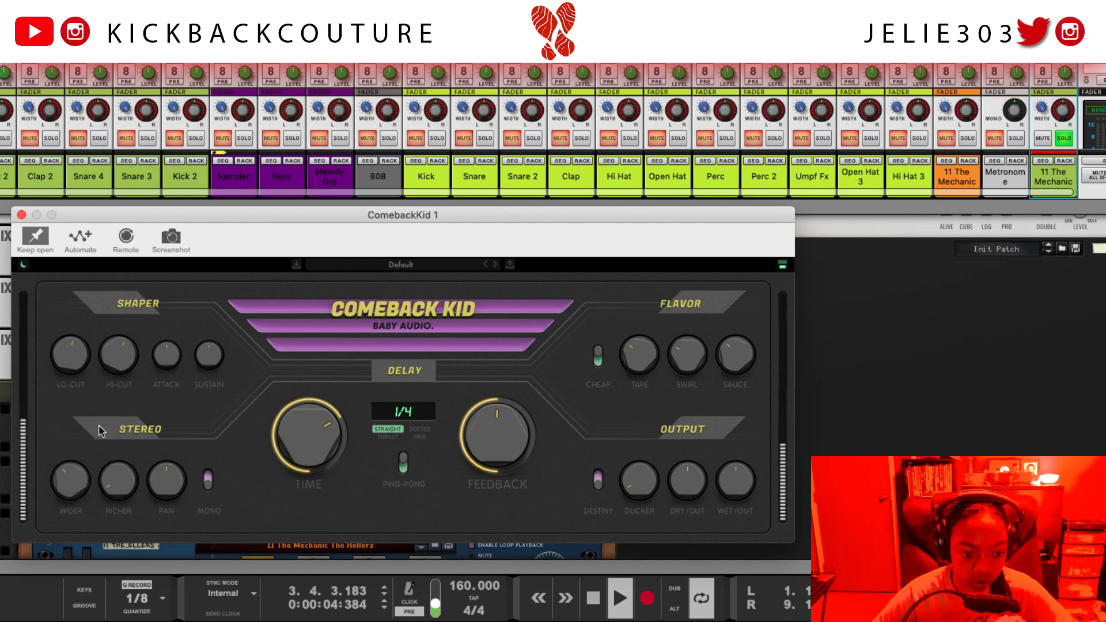
pyautogui.moveTo(121, 480); pyautogui.dragTo(133, 434)
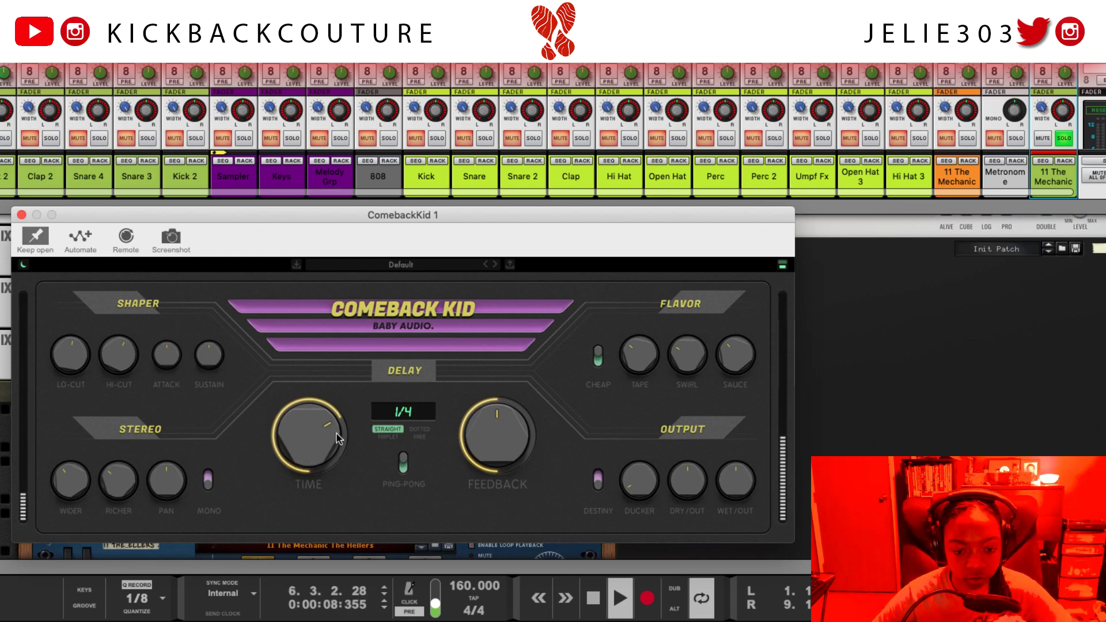
# Try a 1/8 delay time in ComebackKid, return it to 1/4, and raise the feedback moderately above the middle
pyautogui.moveTo(311, 451); pyautogui.dragTo(321, 466)
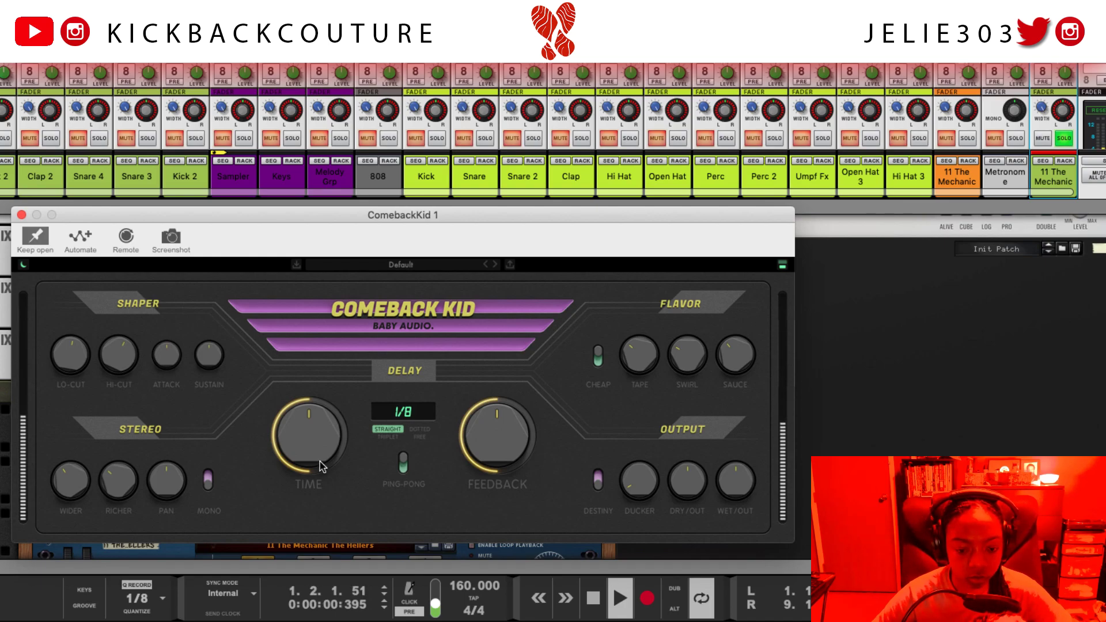
pyautogui.moveTo(320, 465); pyautogui.dragTo(315, 442)
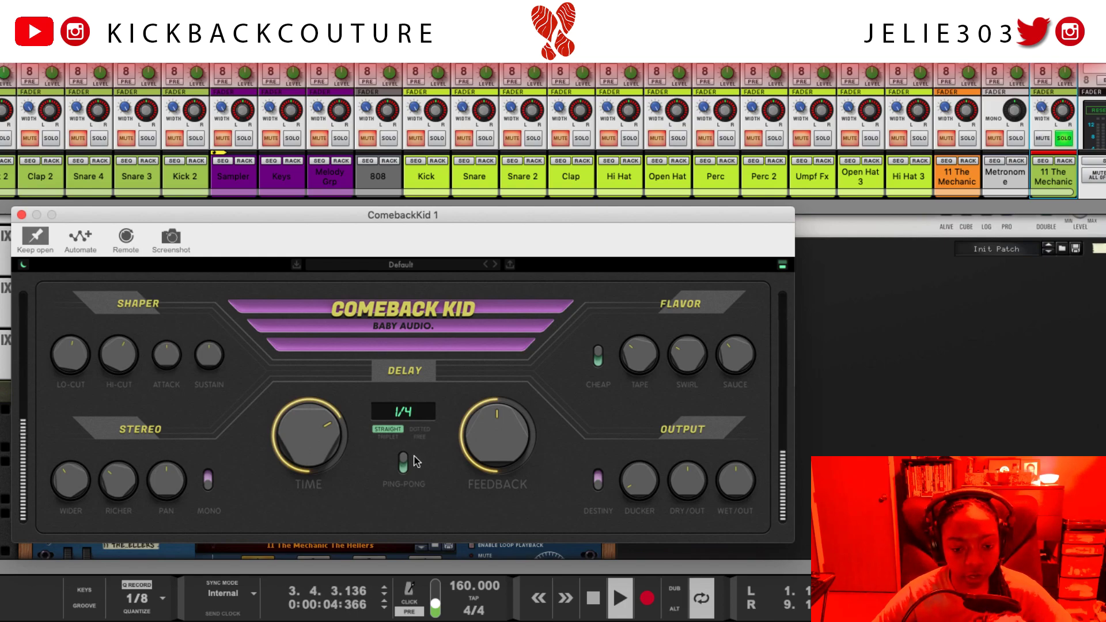
pyautogui.moveTo(503, 453); pyautogui.dragTo(498, 434)
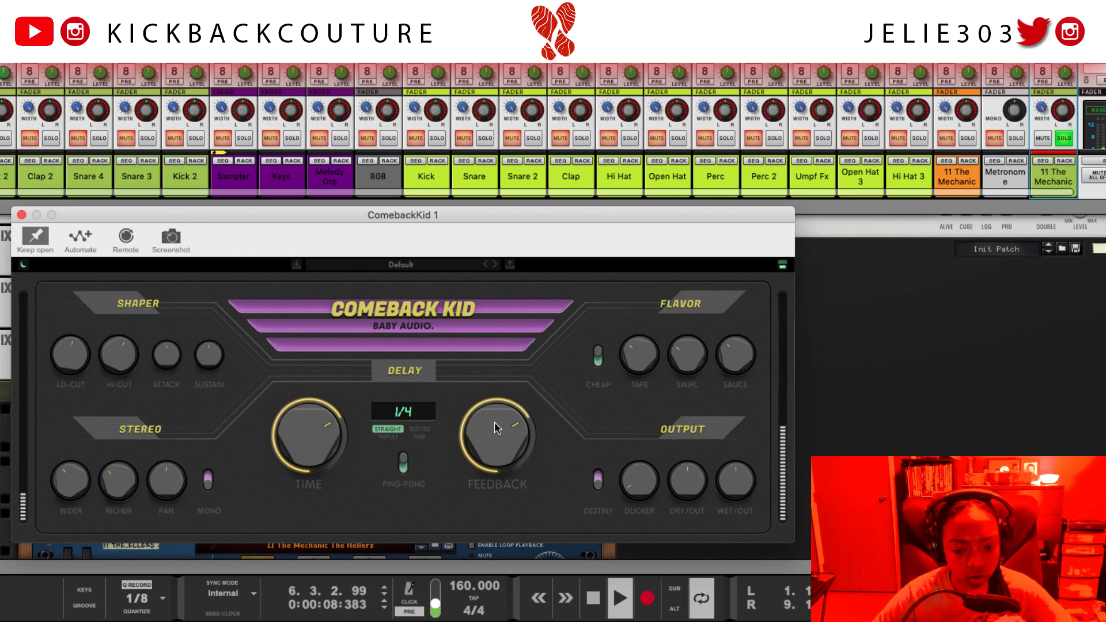
pyautogui.moveTo(493, 426); pyautogui.dragTo(493, 434)
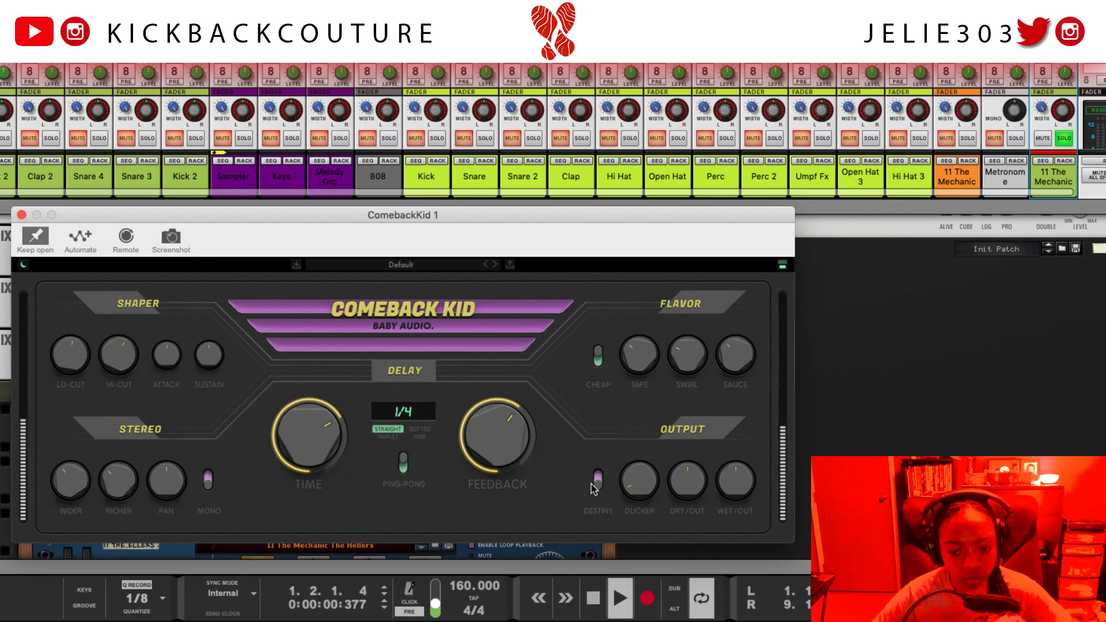
# Turn off solo on the Dr.OctoRex mix channel and close the ComebackKid window
pyautogui.click(1064, 138)
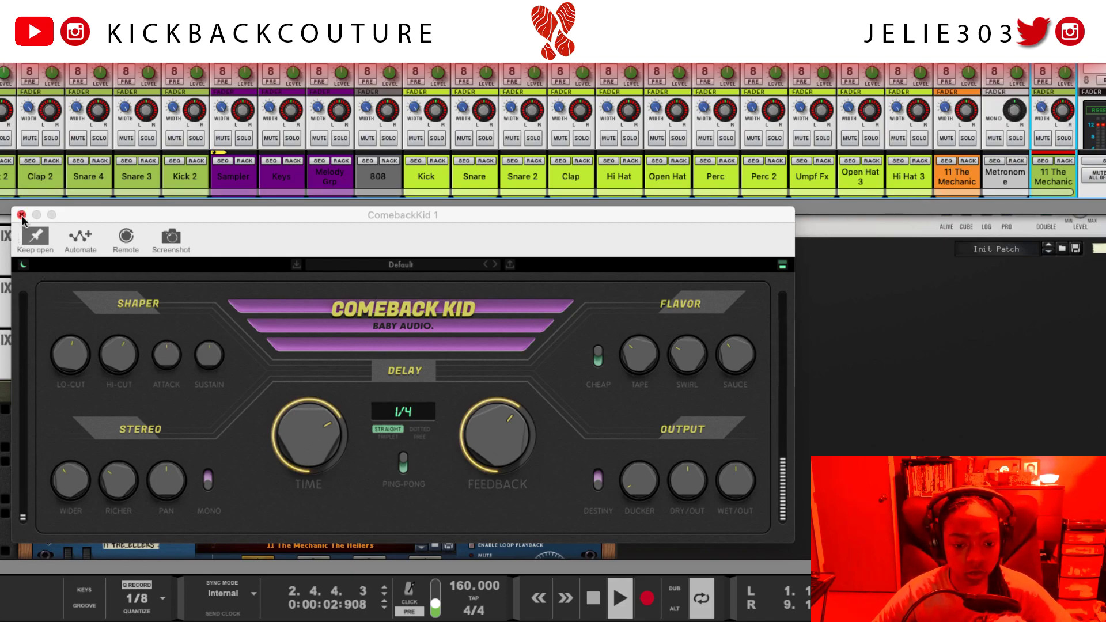
pyautogui.click(21, 215)
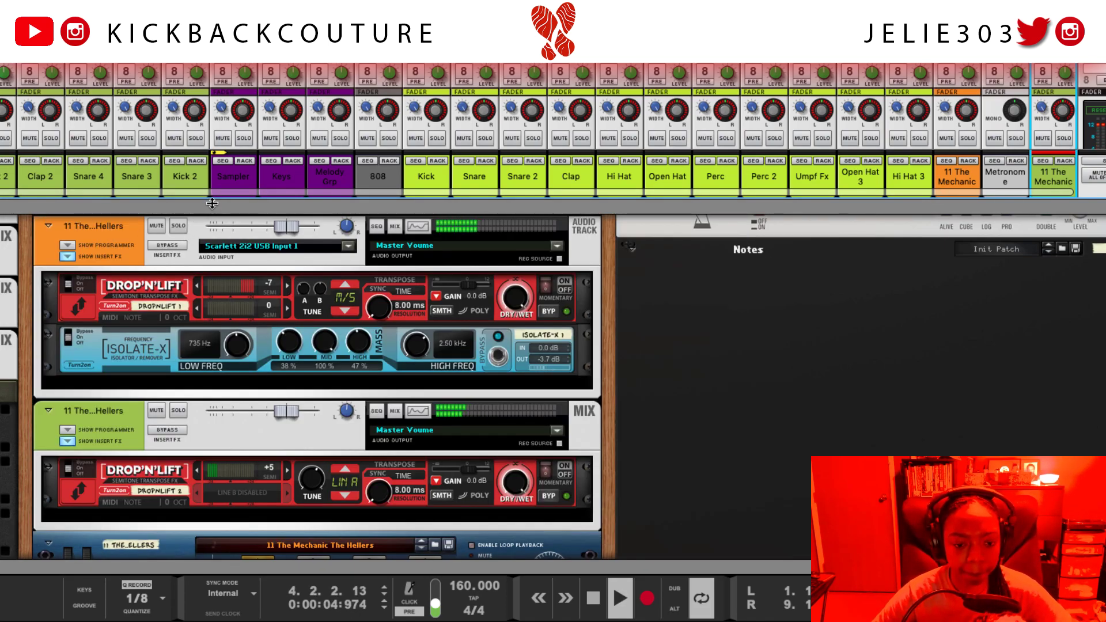
# Turn down the Dr.OctoRex's volume slightly in the rack
pyautogui.hscroll(-3, 55, 426)
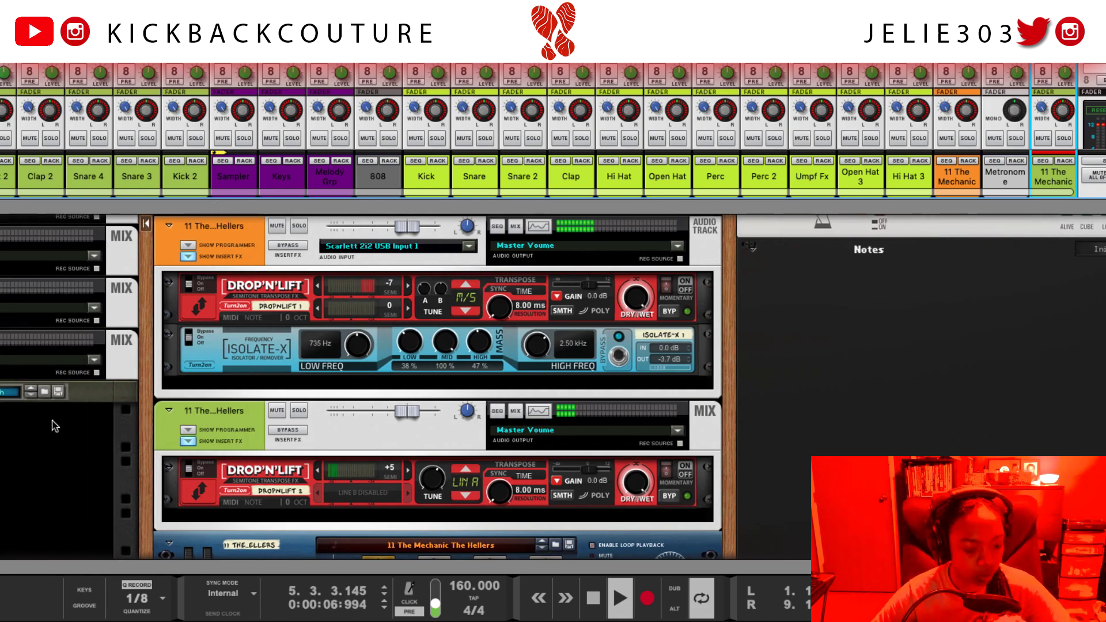
pyautogui.hscroll(-2, 54, 427)
pyautogui.scroll(-5, 390, 411)
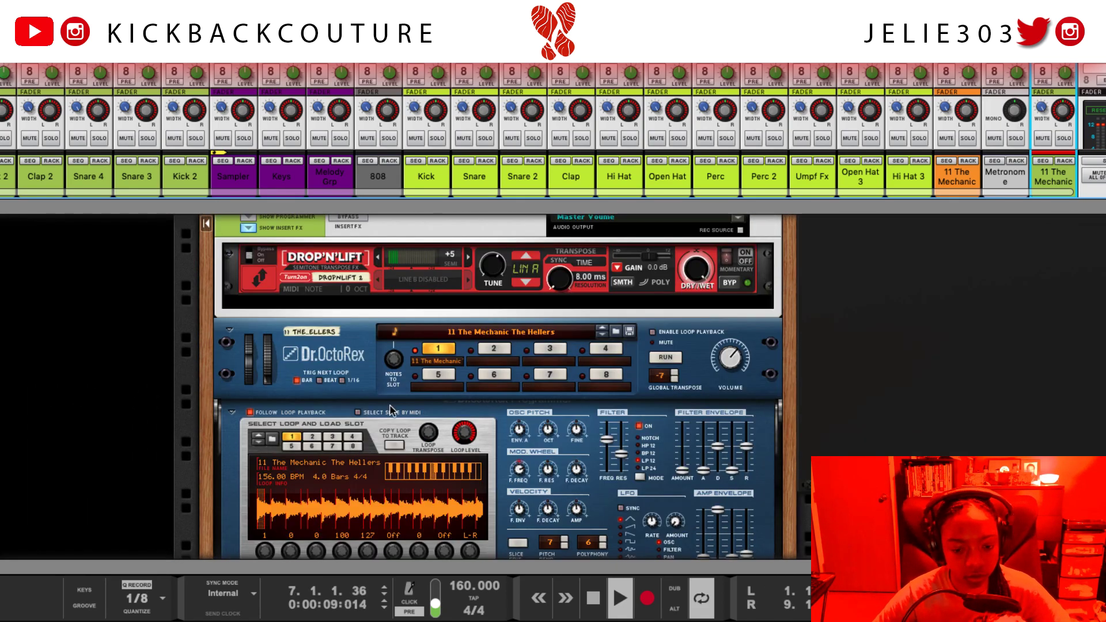
pyautogui.click(734, 363)
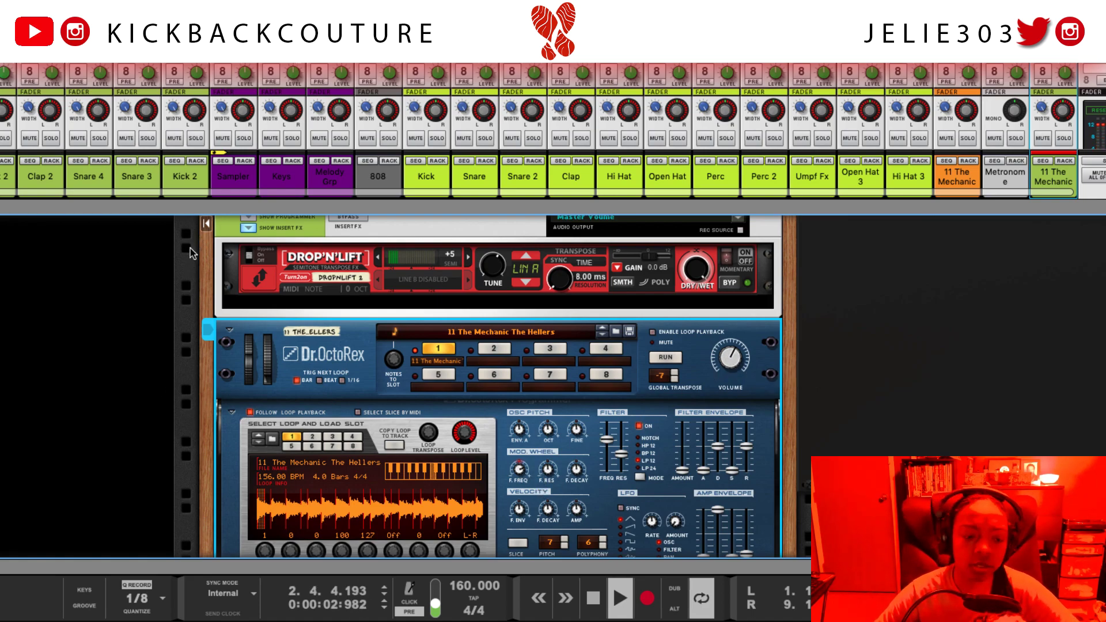
# Collapse the Dr.OctoRex programmer and hide the insert effects of its mix channel
pyautogui.moveTo(207, 298); pyautogui.dragTo(201, 258)
pyautogui.scroll(2, 241, 337)
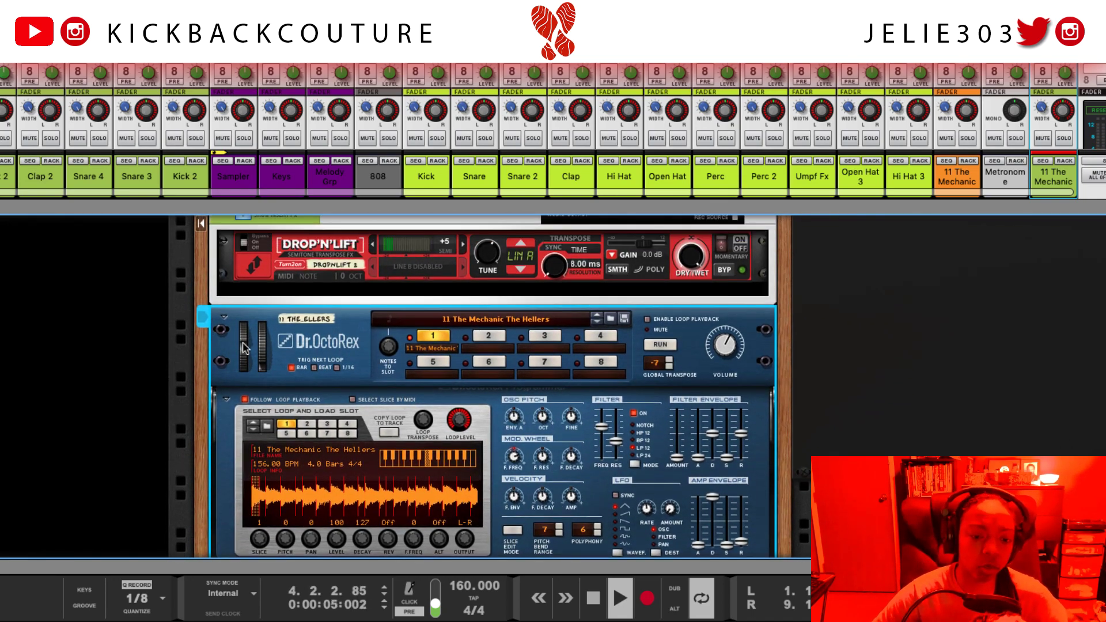
pyautogui.click(227, 425)
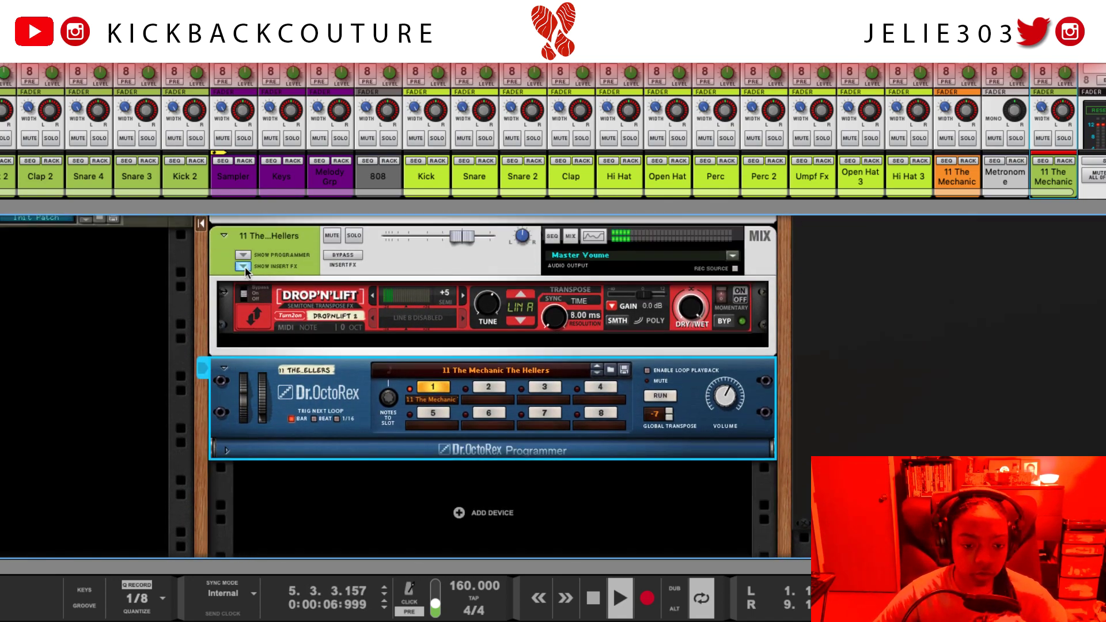
pyautogui.hscroll(-5, 233, 341)
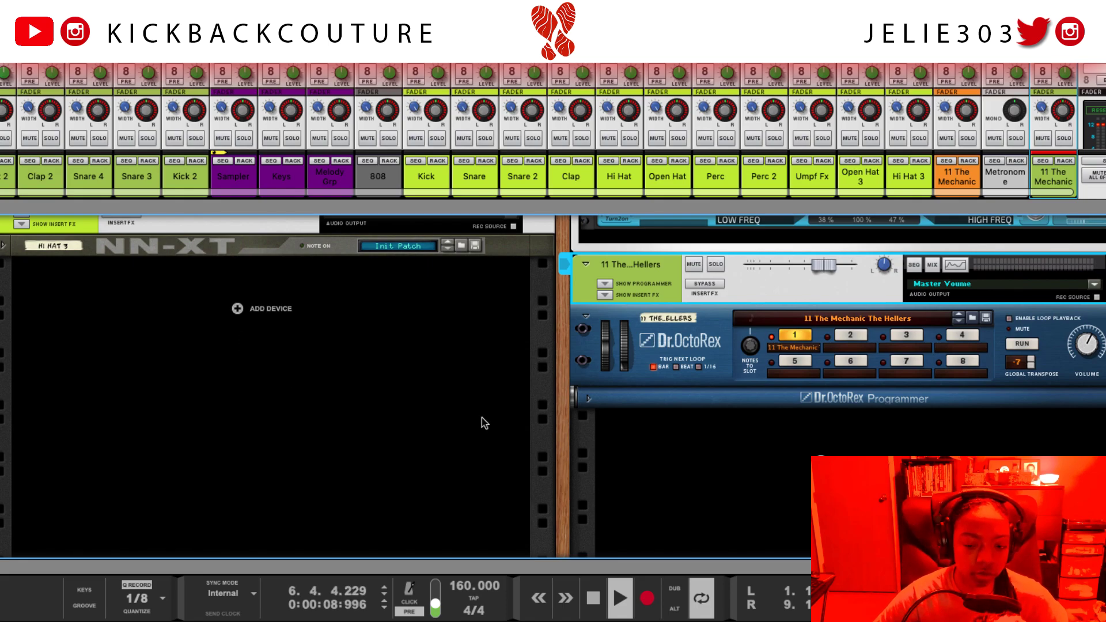
# Add a Reason Electric Bass instrument in the empty rack space below the Dr.OctoRex
pyautogui.hscroll(8, 565, 440)
pyautogui.click(624, 455)
pyautogui.click(537, 454)
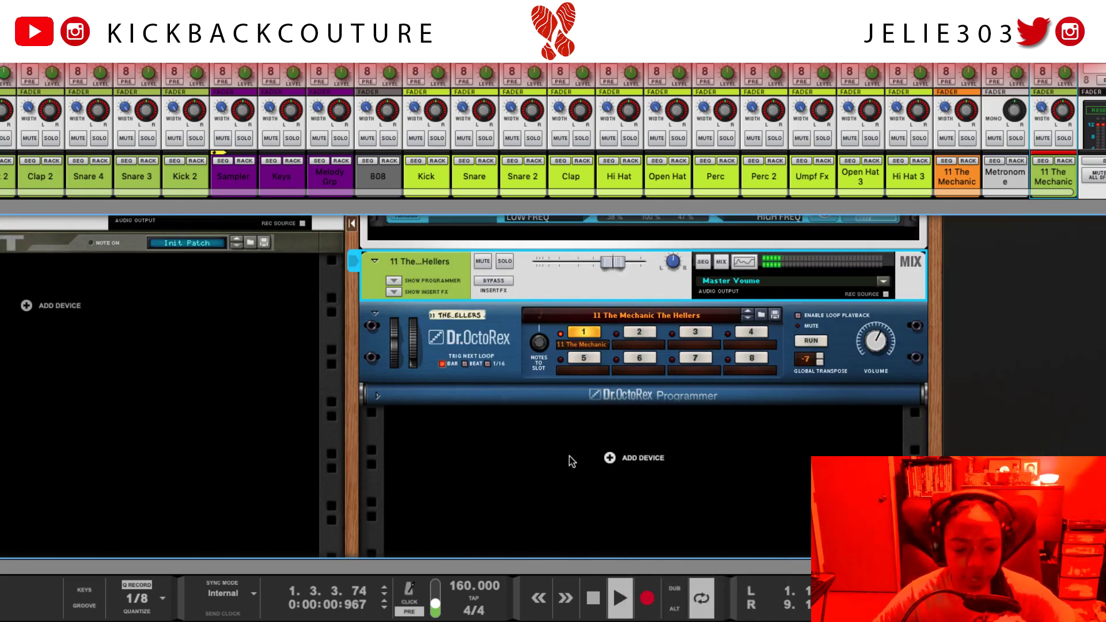
pyautogui.rightClick(606, 458)
pyautogui.moveTo(651, 576)
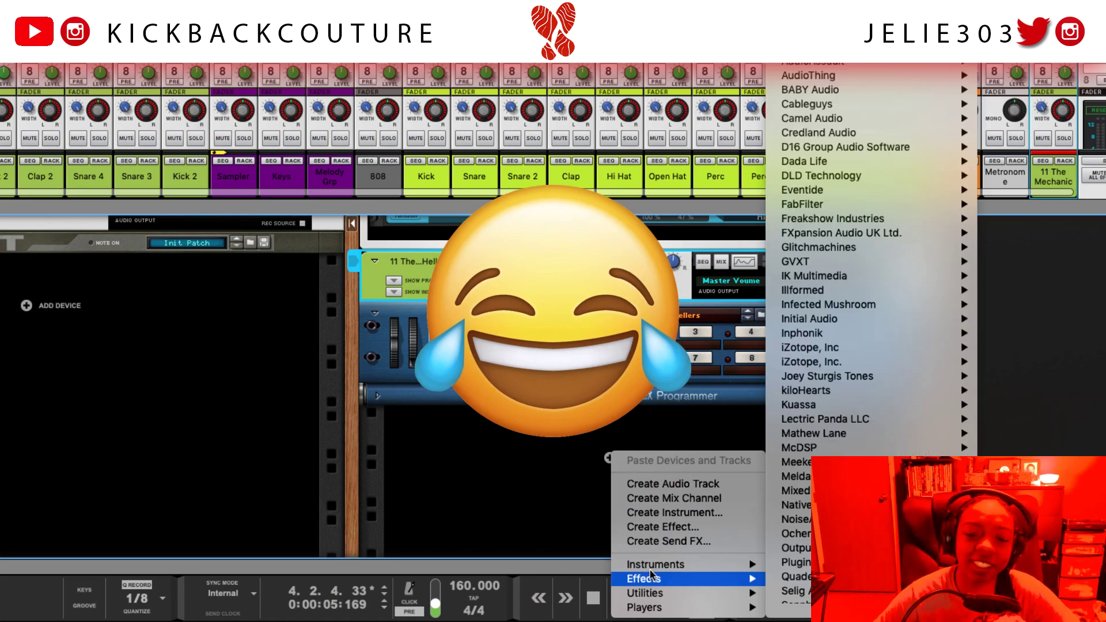
pyautogui.moveTo(701, 566)
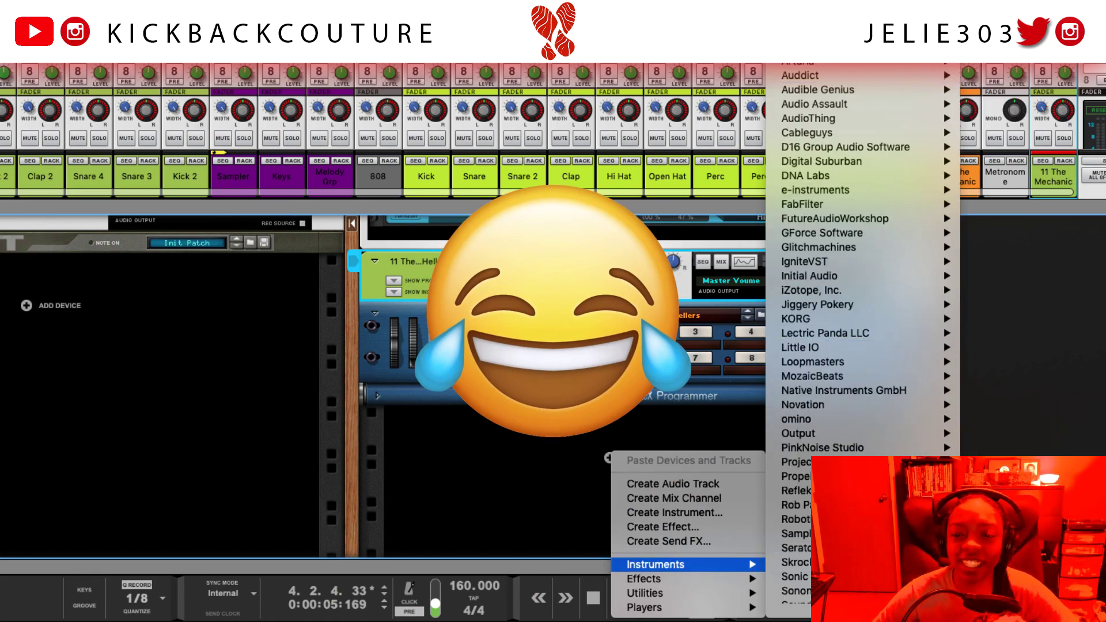
pyautogui.moveTo(824, 23)
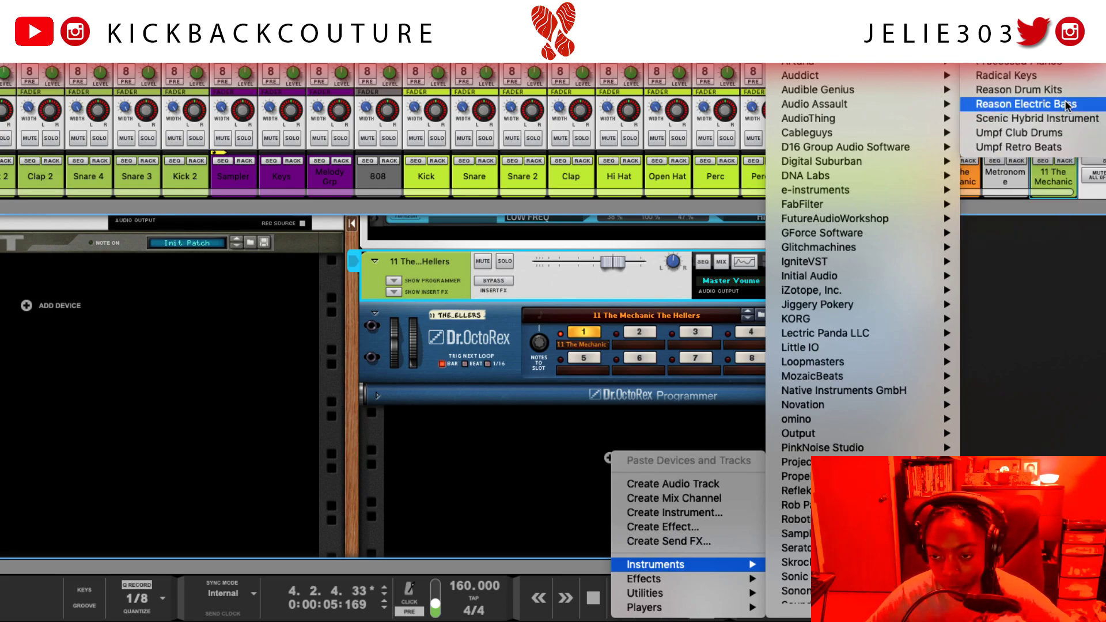
pyautogui.click(1065, 104)
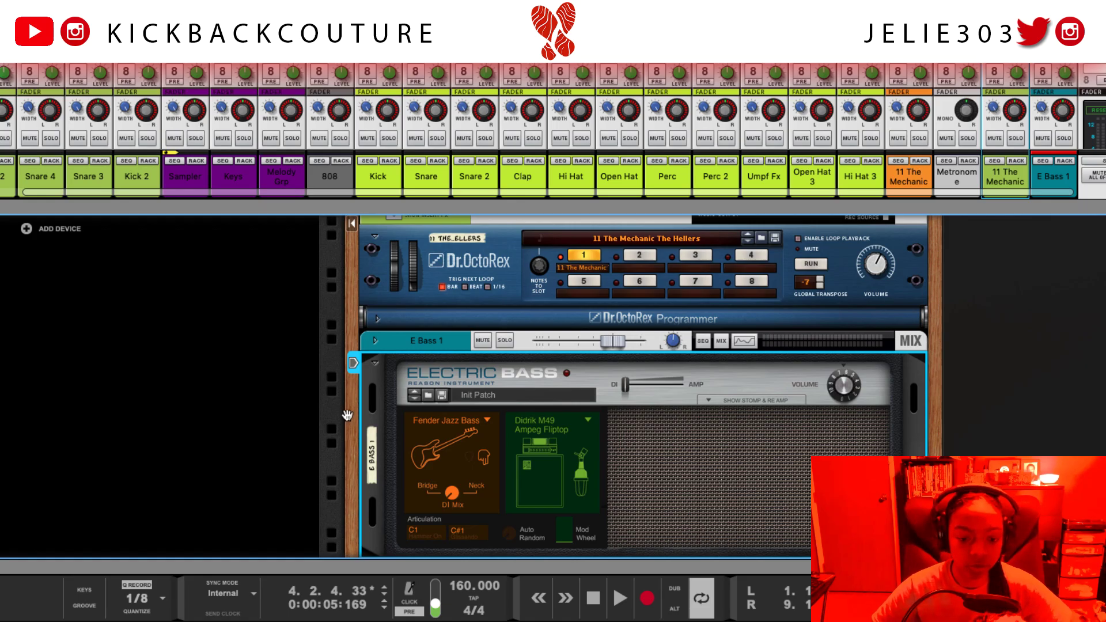
# Add the Mixed In Key SE effect to the orange 11 The Mechanic audio track, after its Isolate-X insert
pyautogui.moveTo(348, 415); pyautogui.dragTo(345, 377)
pyautogui.scroll(5, 372, 393)
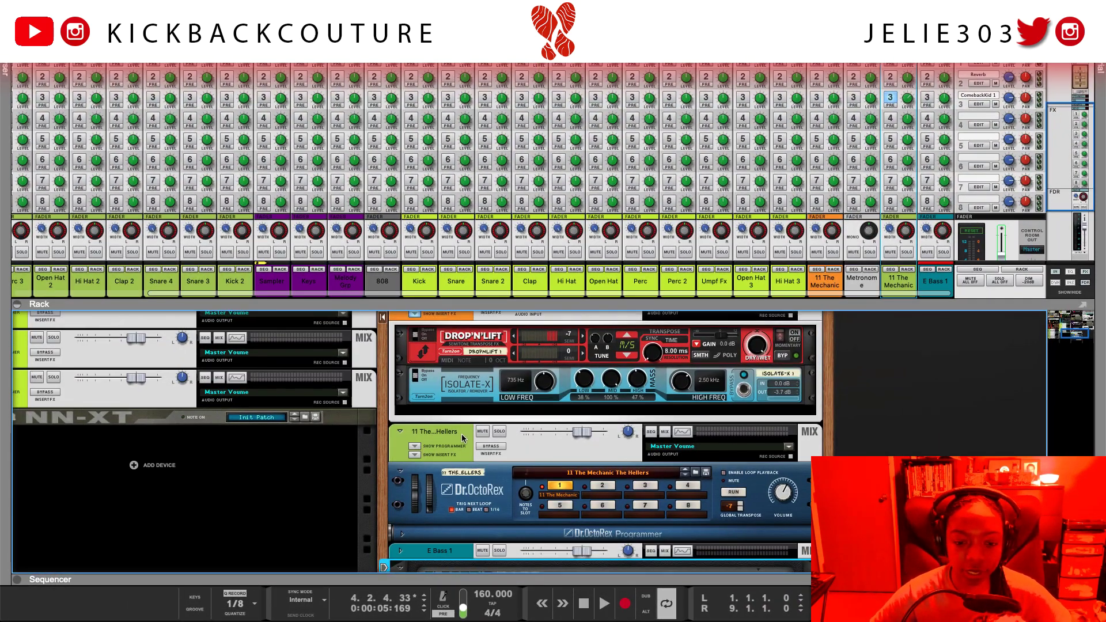
pyautogui.scroll(4, 462, 437)
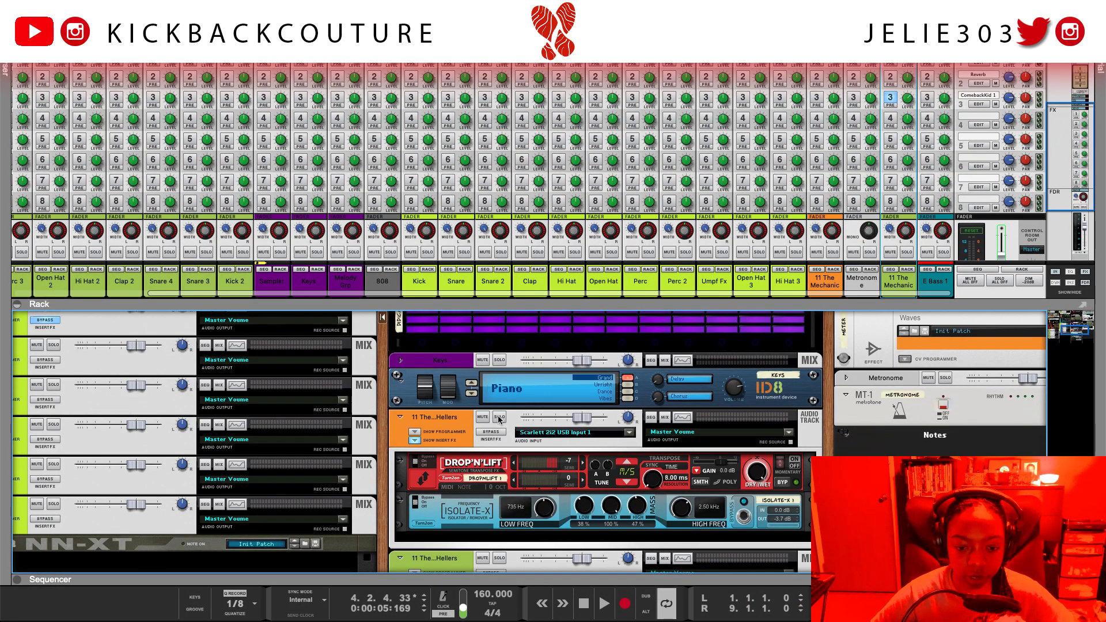
pyautogui.rightClick(494, 543)
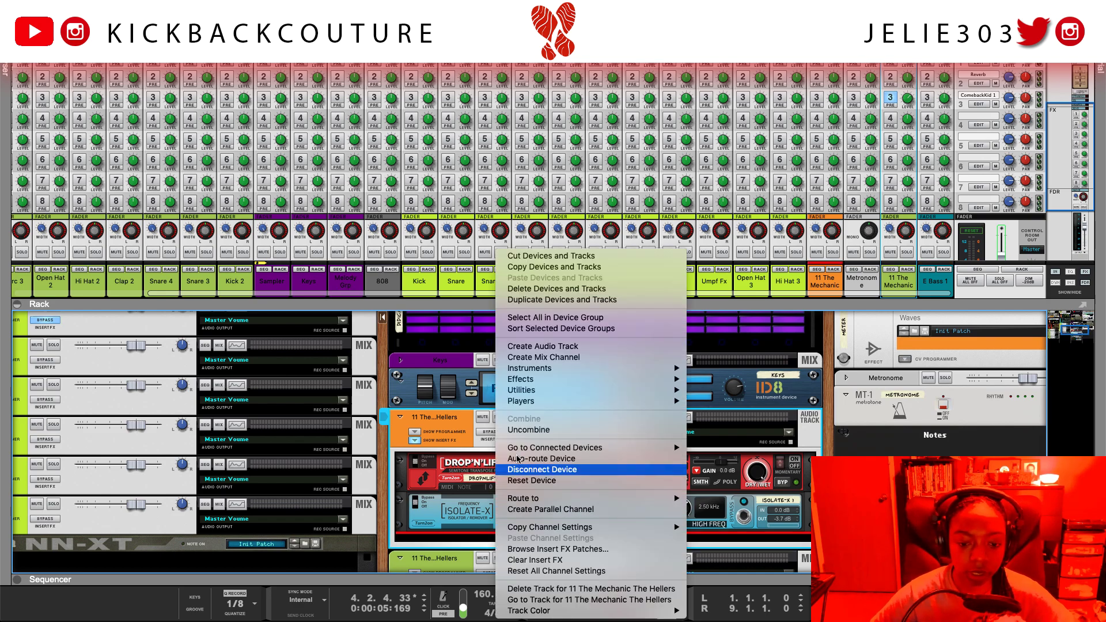
pyautogui.moveTo(568, 381)
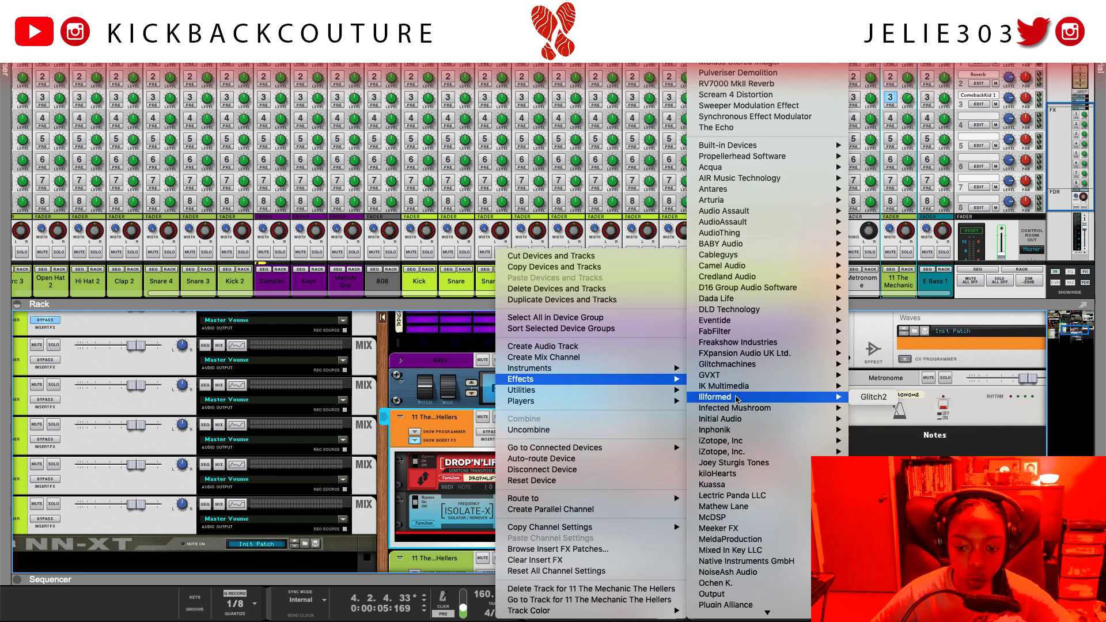
pyautogui.moveTo(736, 424)
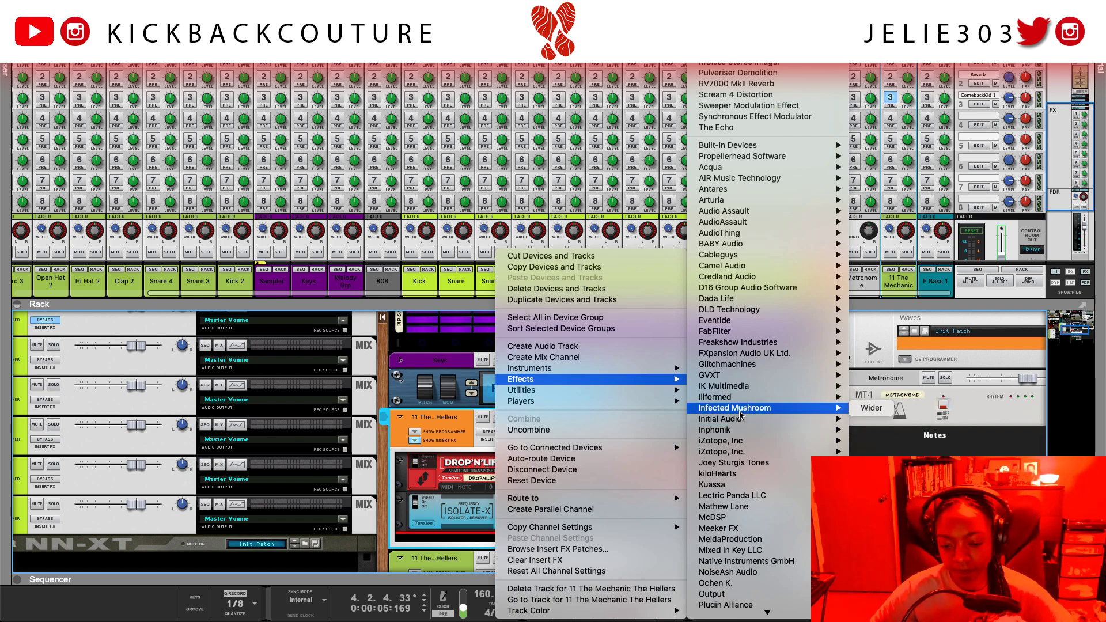
pyautogui.scroll(-5, 743, 518)
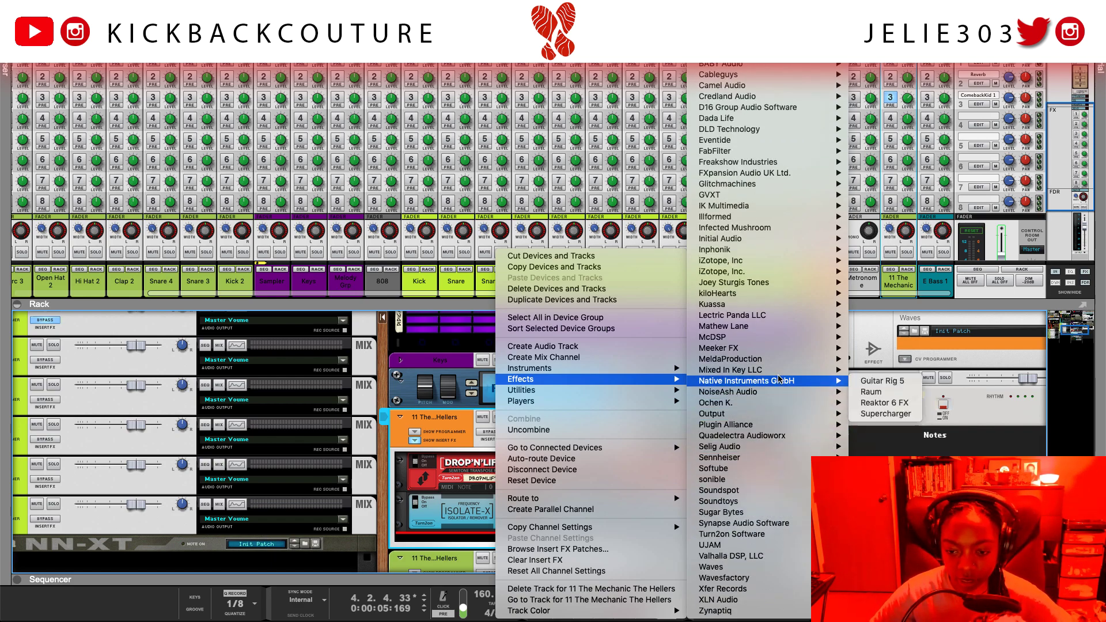
pyautogui.click(875, 370)
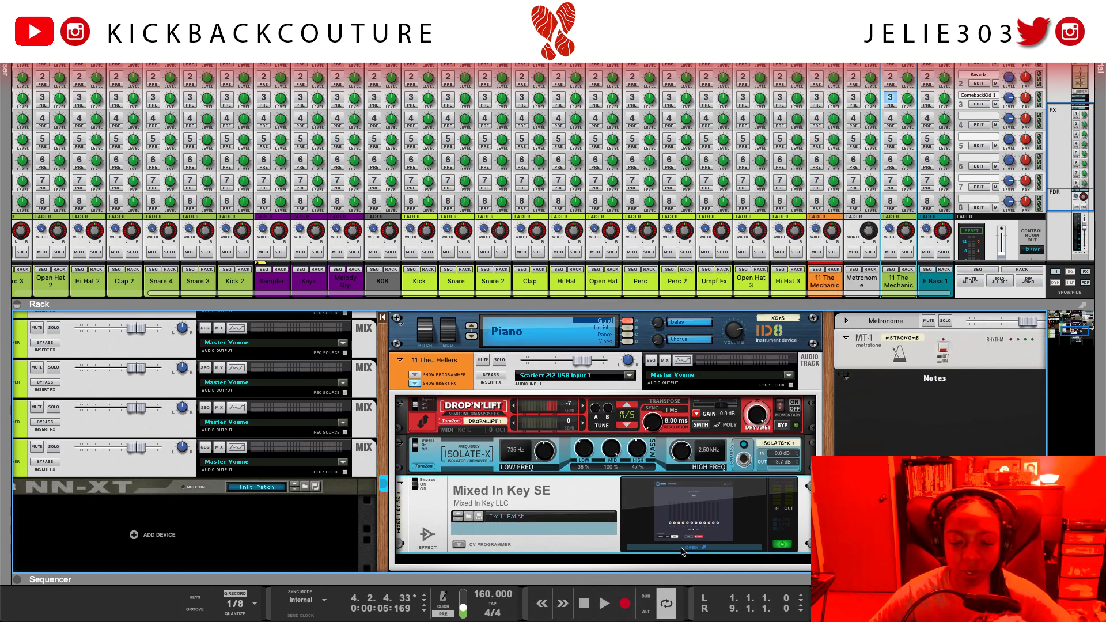
# Solo the 11 The Mechanic audio track and play it with Mixed In Key SE open to detect its key, stopping and closing the plugin when done
pyautogui.click(685, 548)
pyautogui.press('space')
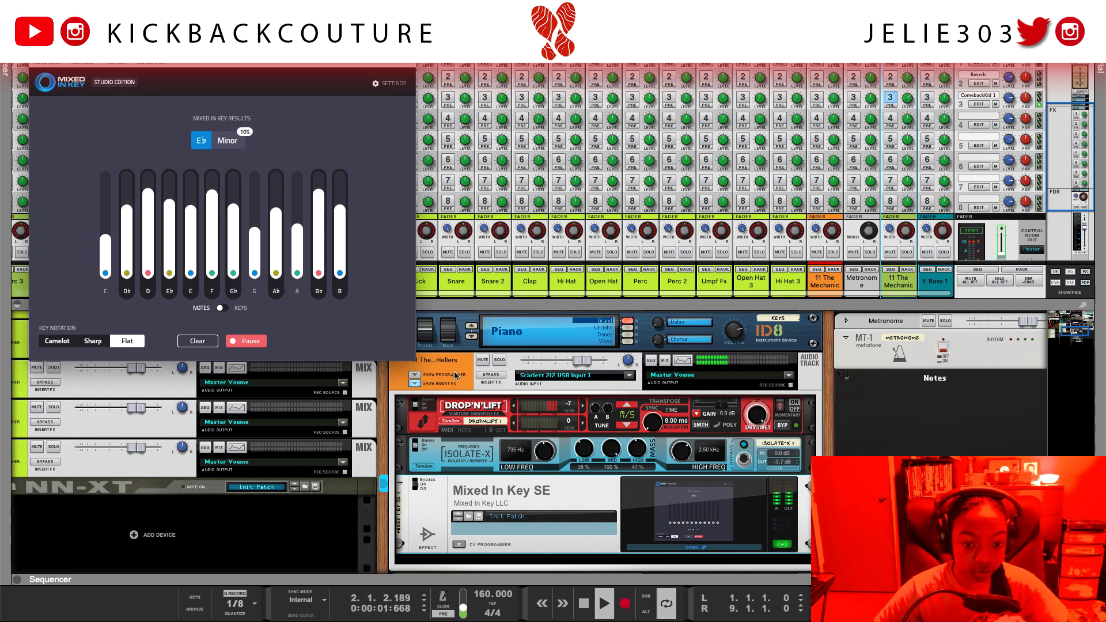
pyautogui.click(499, 361)
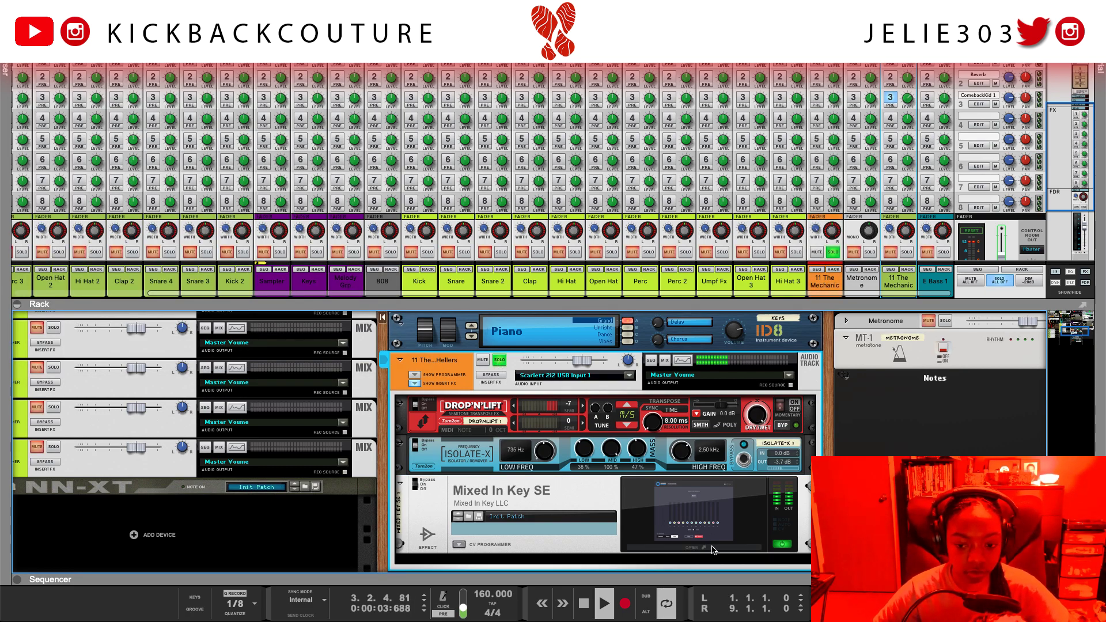
pyautogui.click(701, 547)
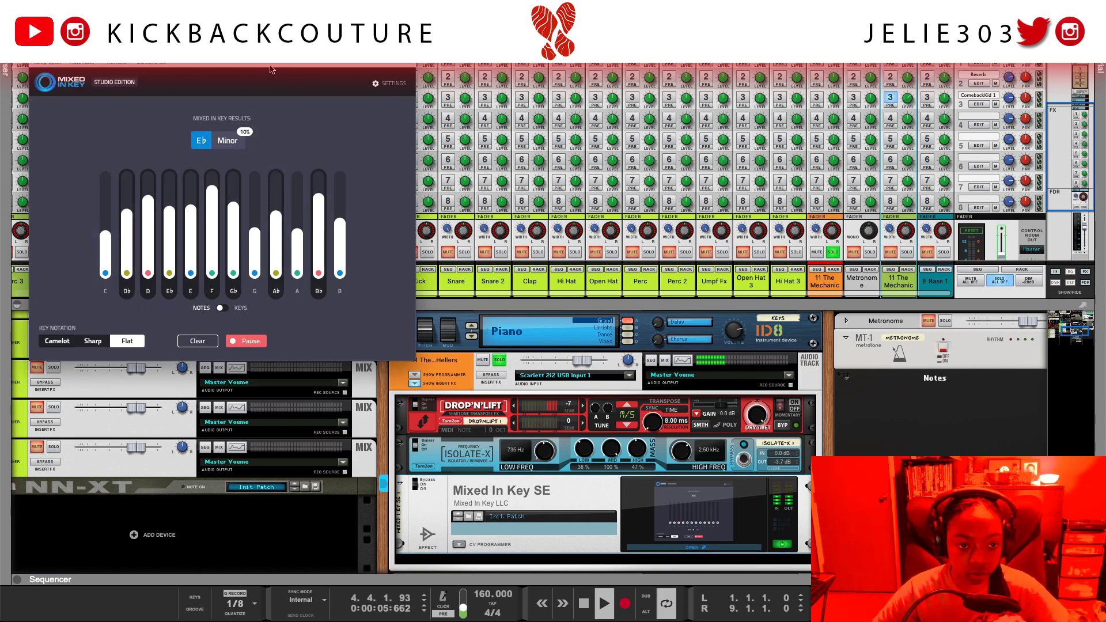
pyautogui.press('space')
pyautogui.click(36, 50)
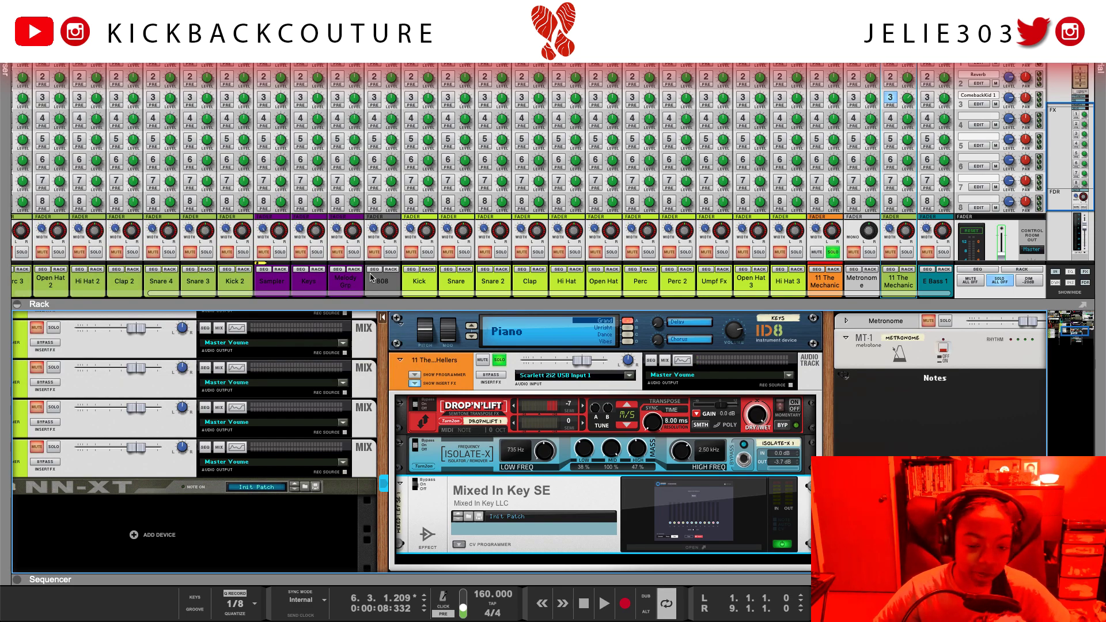
pyautogui.click(540, 499)
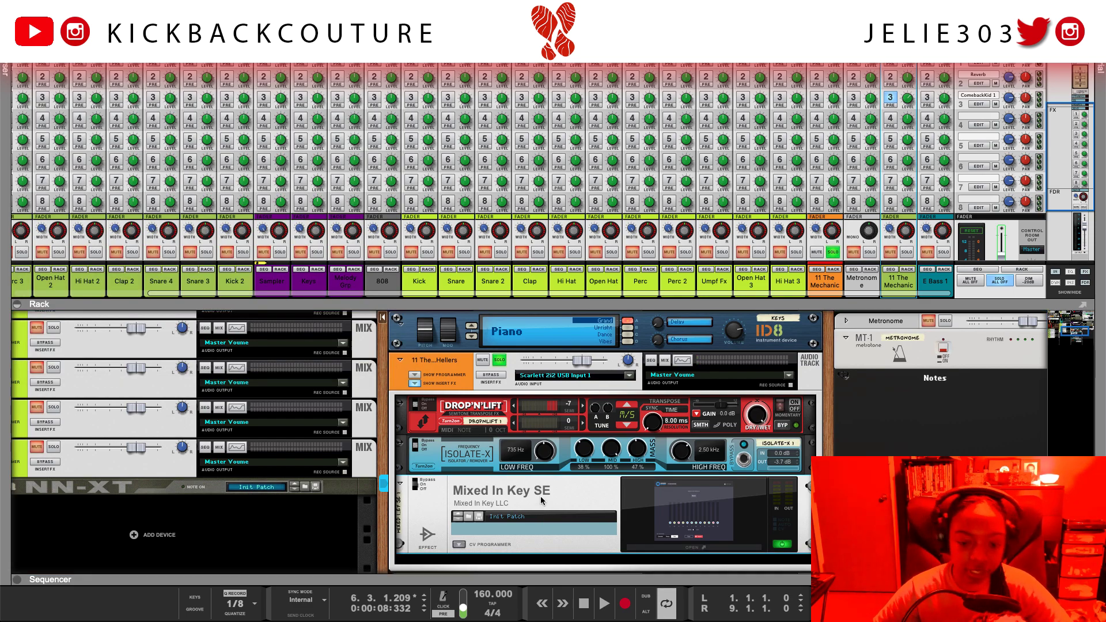
# Remove the Mixed In Key SE effect from the orange 11 The Mechanic audio track and unsolo that track
pyautogui.press('Delete')
pyautogui.click(641, 217)
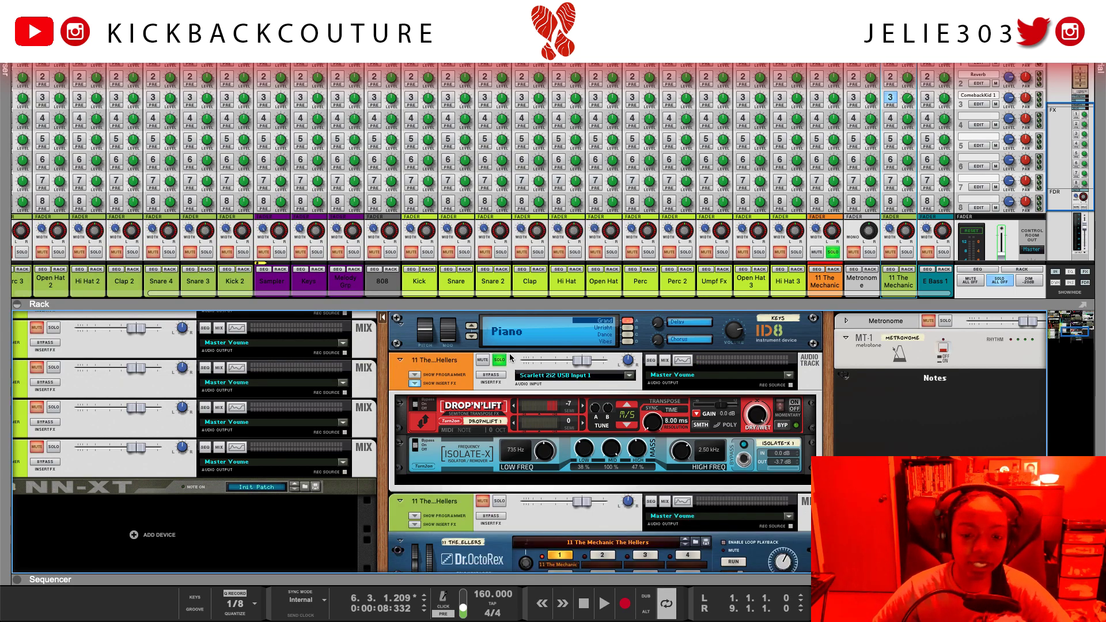
pyautogui.click(500, 360)
# Load the Fuzzy Buss patch in the Electric Bass, play it with the beat and turn its volume down slightly
pyautogui.scroll(-5, 510, 391)
pyautogui.scroll(-2, 512, 395)
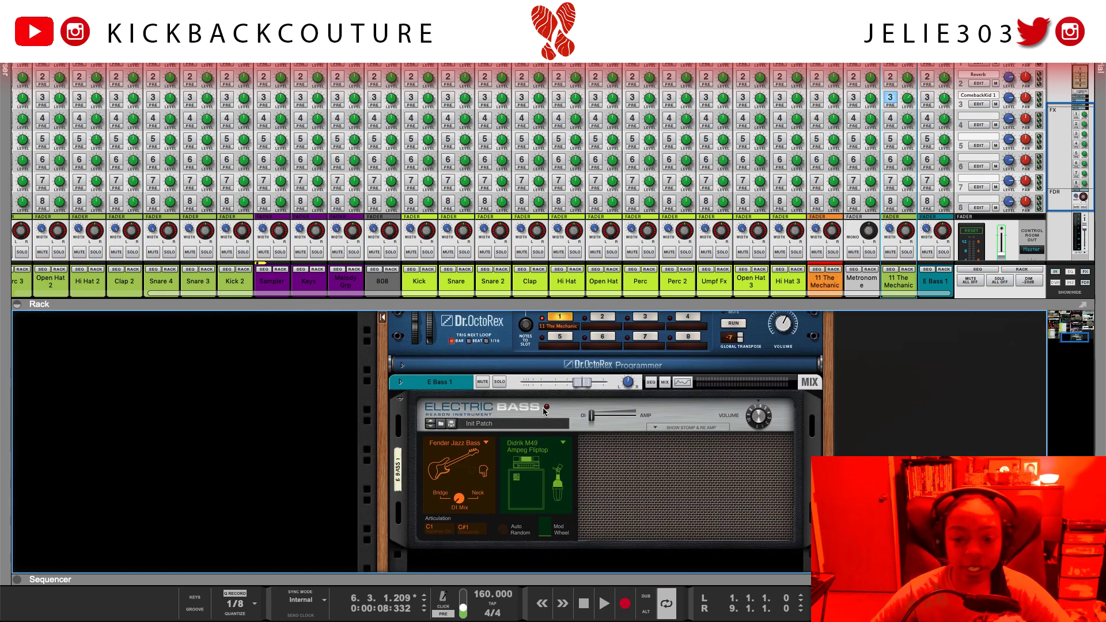
pyautogui.click(504, 427)
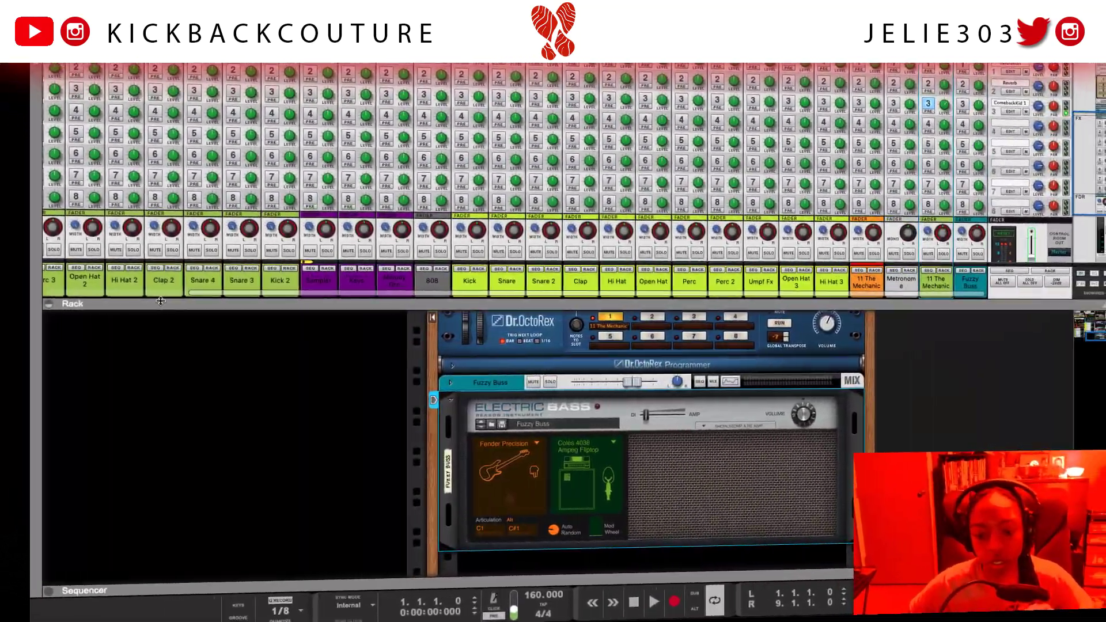
pyautogui.press('space')
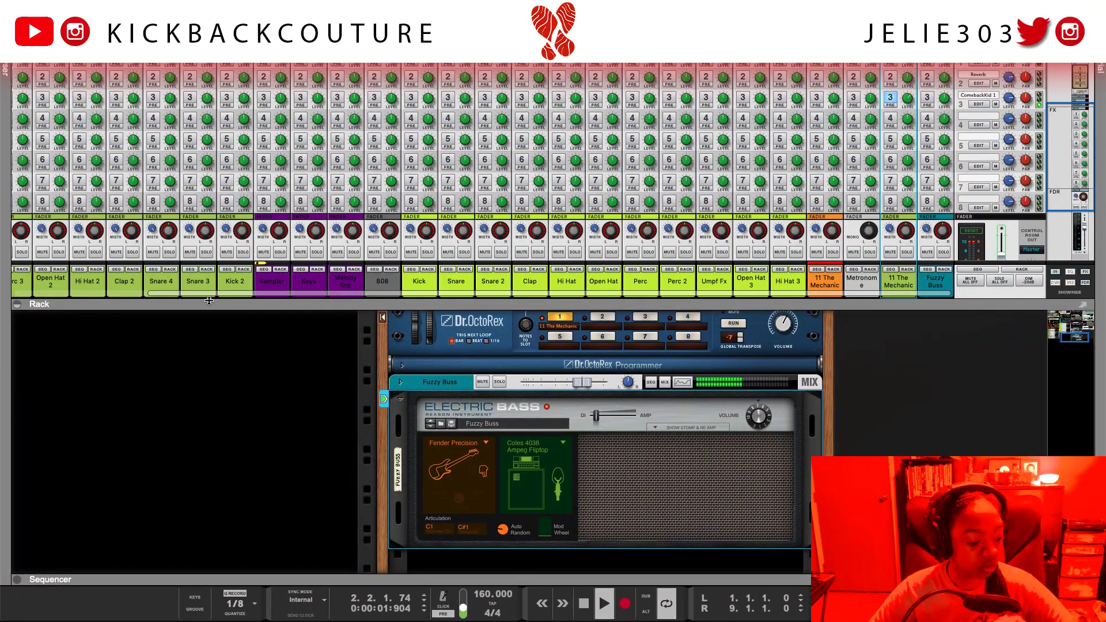
pyautogui.press('space')
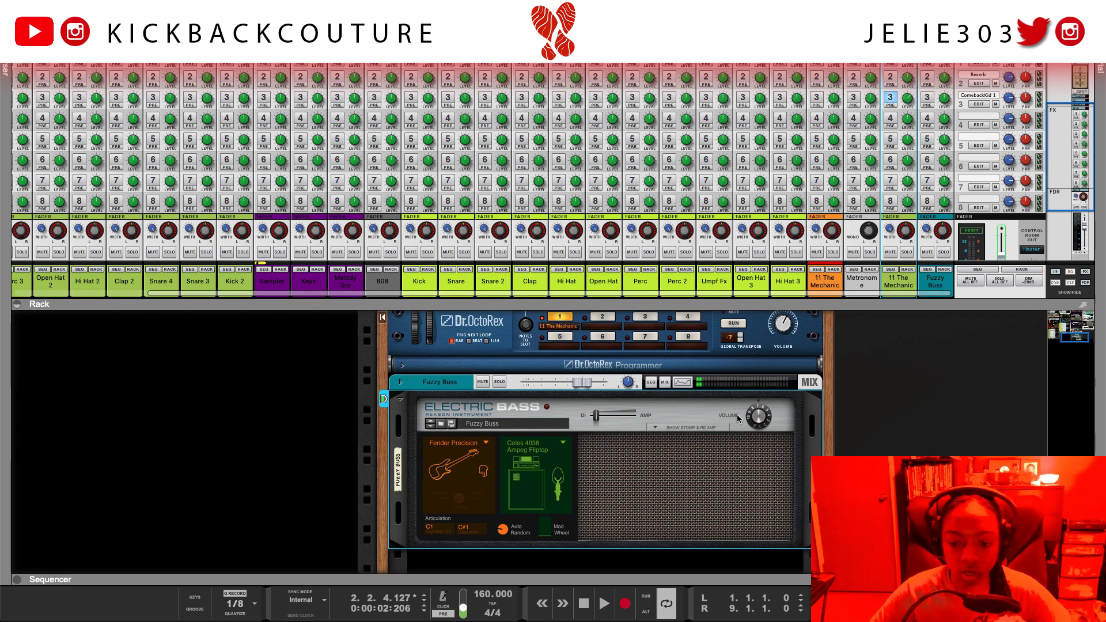
pyautogui.moveTo(756, 418); pyautogui.dragTo(752, 430)
# Transpose all notes in the Fuzzy Buss bass clip down one octave and play the line back with the beat
pyautogui.moveTo(695, 574); pyautogui.dragTo(685, 130)
pyautogui.press('space')
pyautogui.press('space')
pyautogui.doubleClick(293, 265)
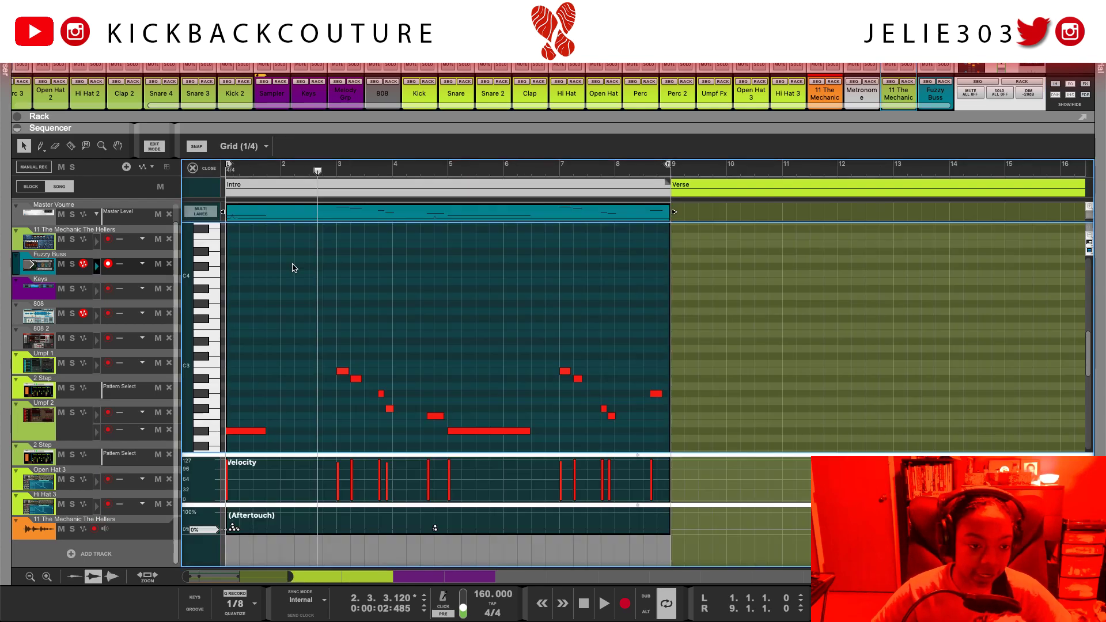
pyautogui.hotkey('ctrl', 'a')
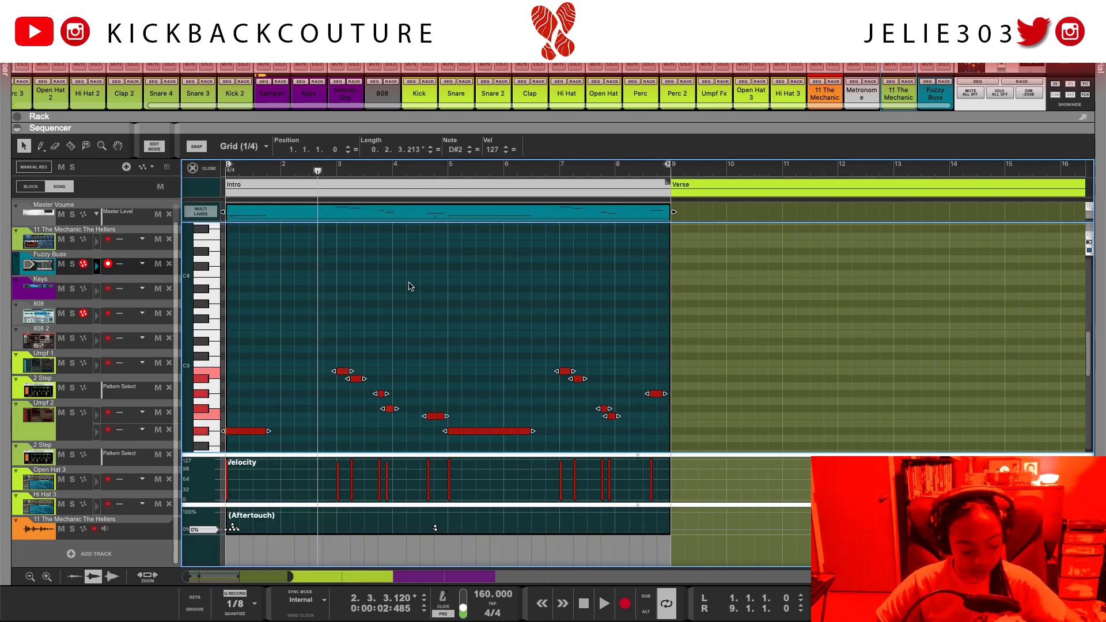
pyautogui.hotkey('shift', 'Down')
pyautogui.press('space')
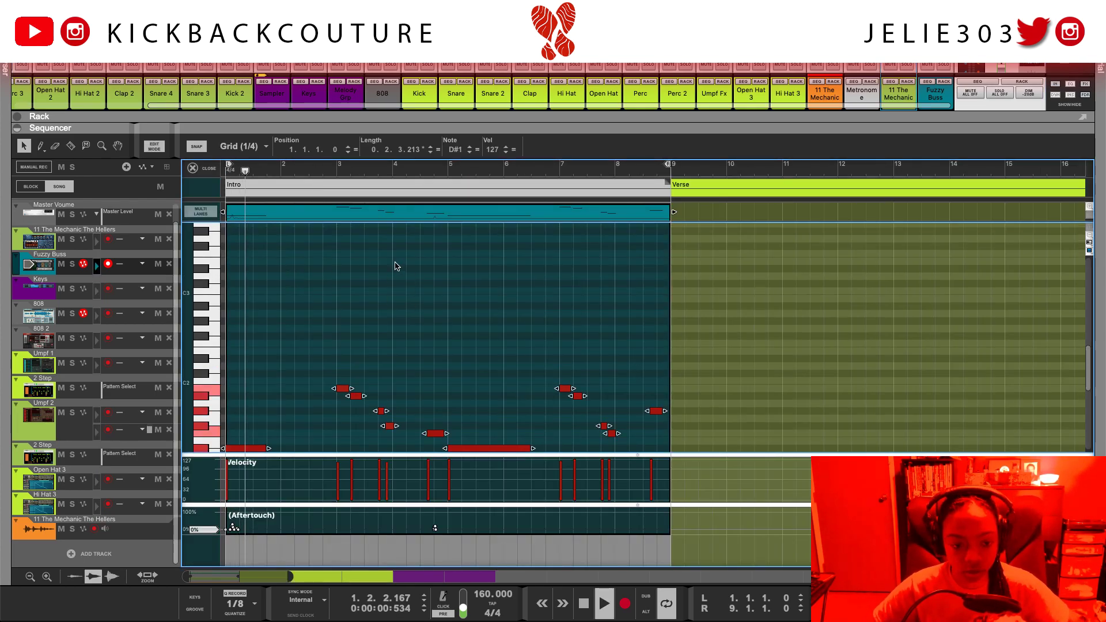
pyautogui.scroll(-3, 404, 262)
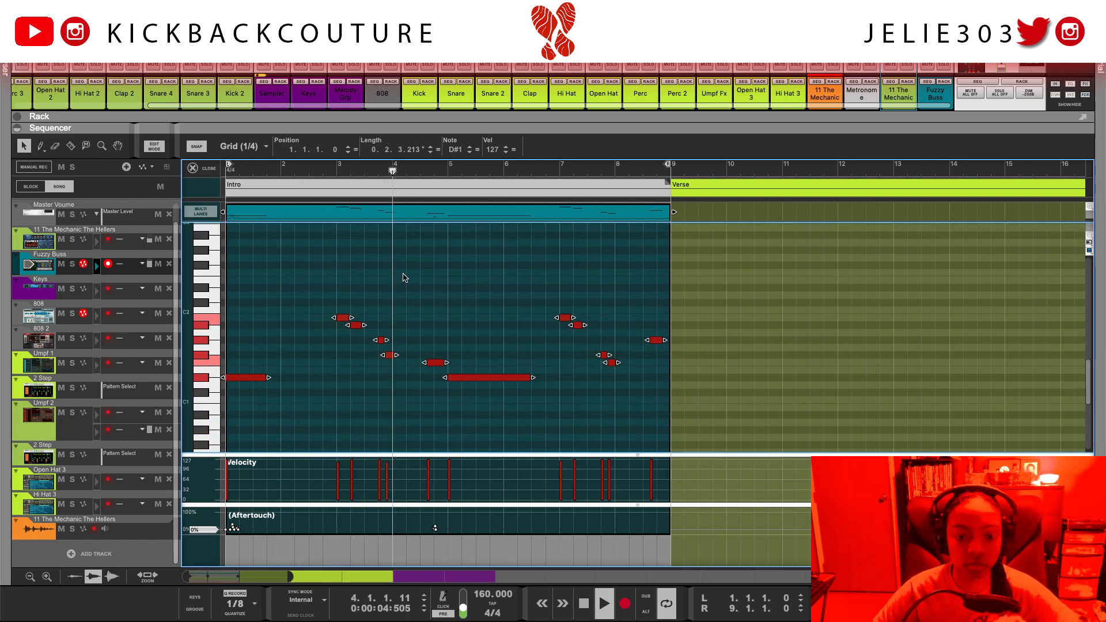
pyautogui.click(405, 278)
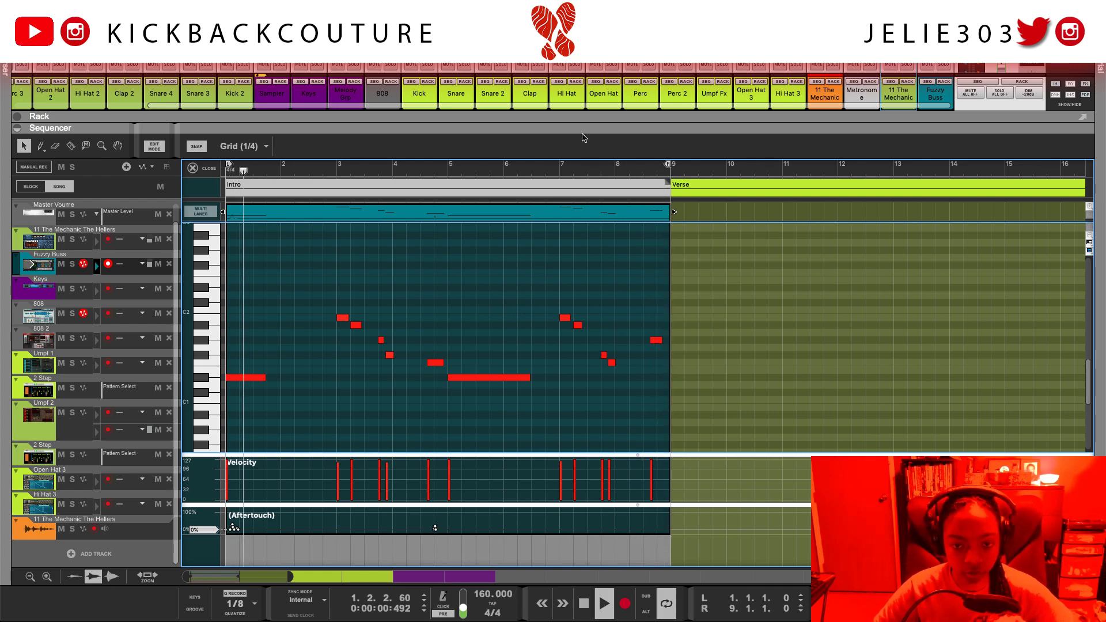
pyautogui.press('space')
# Add a barCHIMES Concert Mark Tree instrument below the Electric Bass using the Chime Chimery Cheroo patch
pyautogui.moveTo(582, 132); pyautogui.dragTo(625, 619)
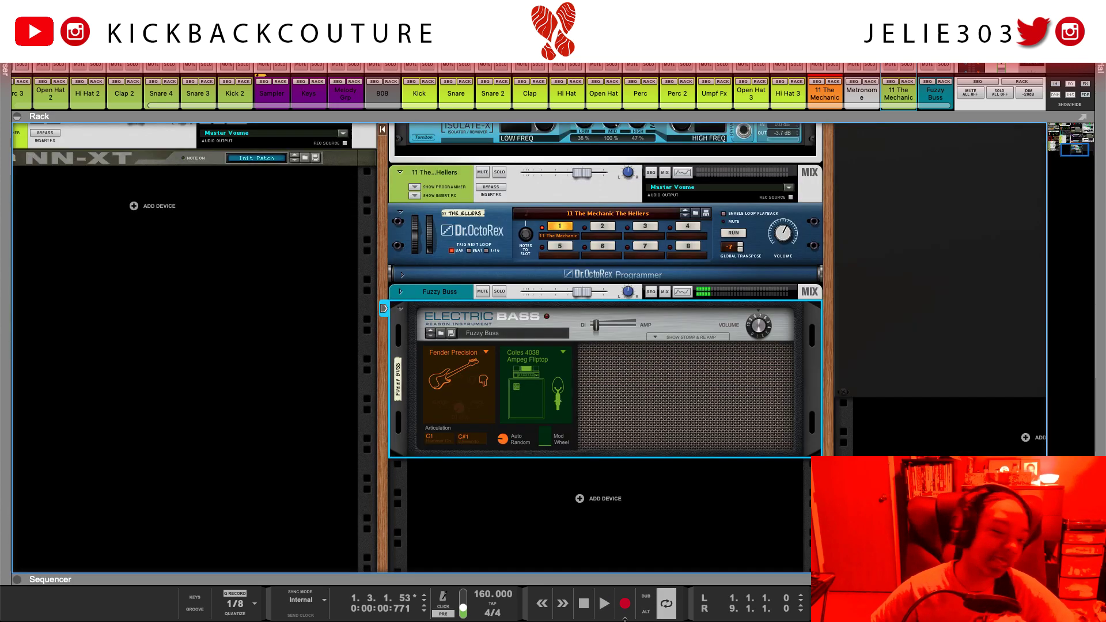
pyautogui.click(428, 506)
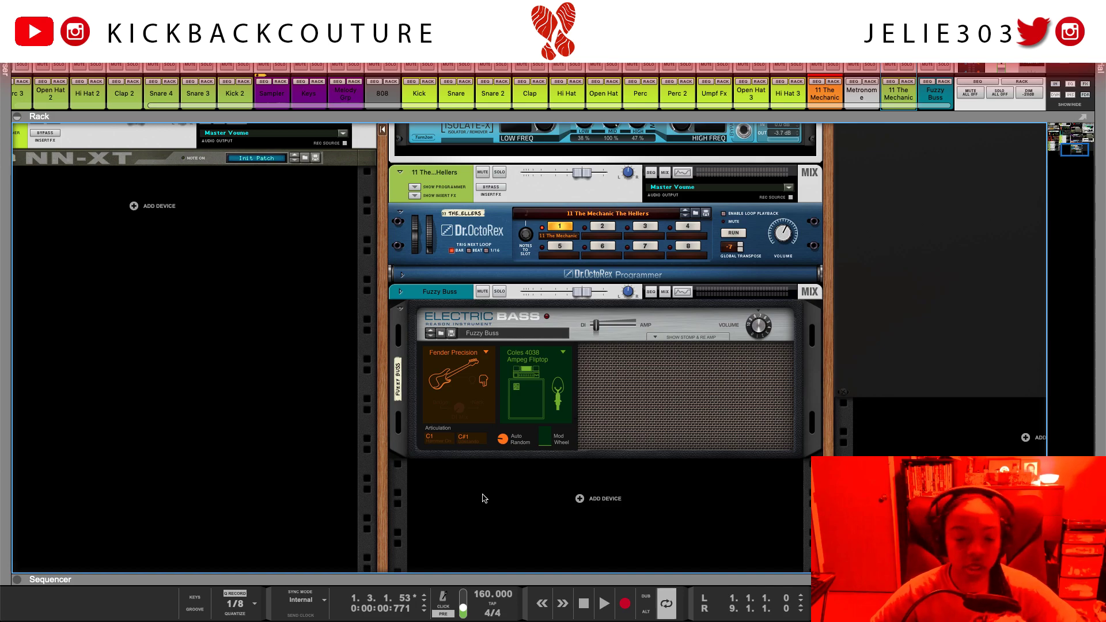
pyautogui.rightClick(604, 493)
pyautogui.press('Escape')
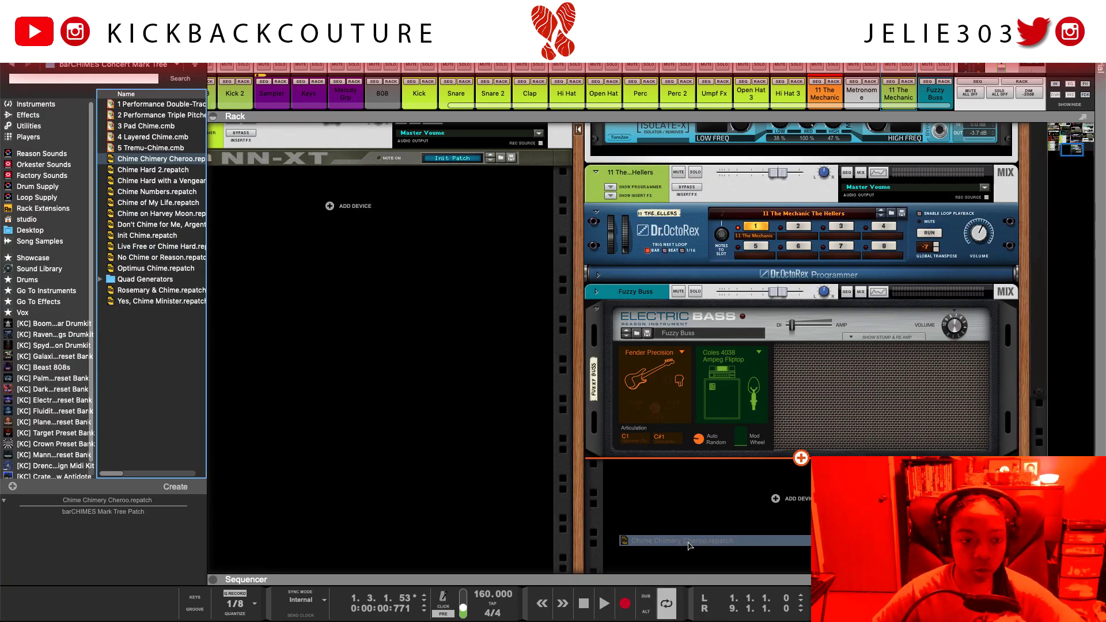
pyautogui.moveTo(166, 159); pyautogui.dragTo(690, 547)
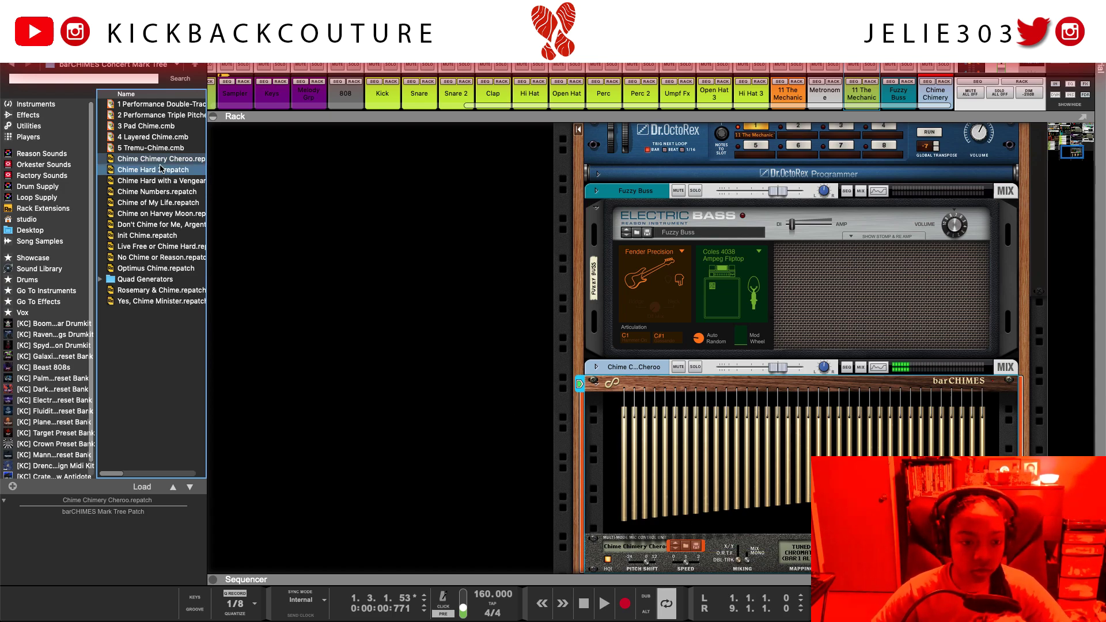
# Try the Chime Hard with a Vengeance patch on barCHIMES, then replace it with Live Free or Chime Hard
pyautogui.moveTo(156, 181); pyautogui.dragTo(661, 427)
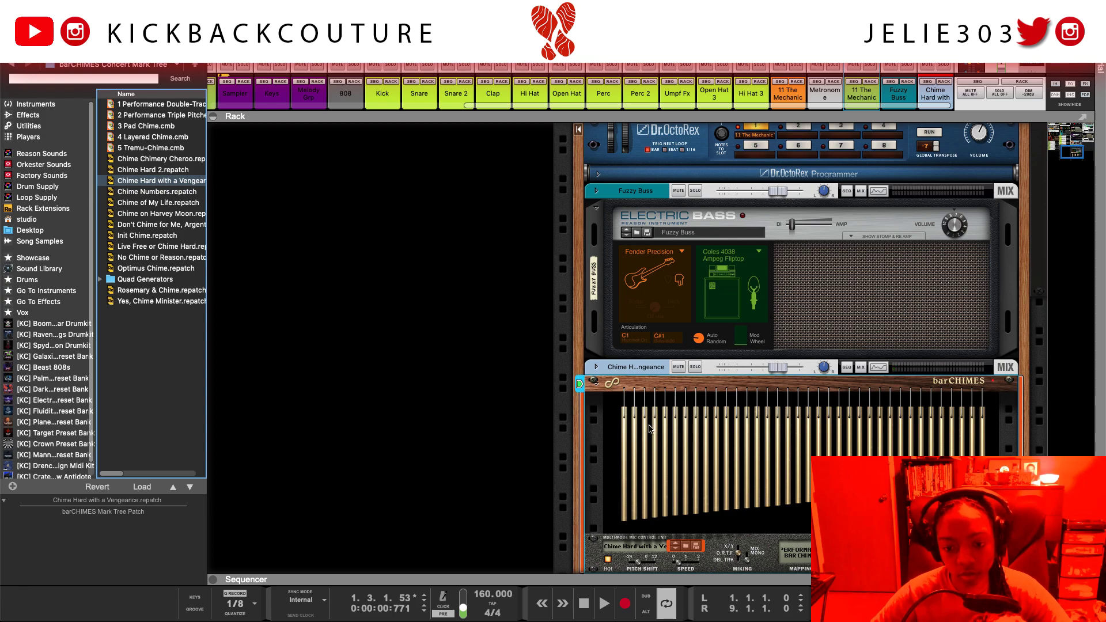
pyautogui.click(568, 436)
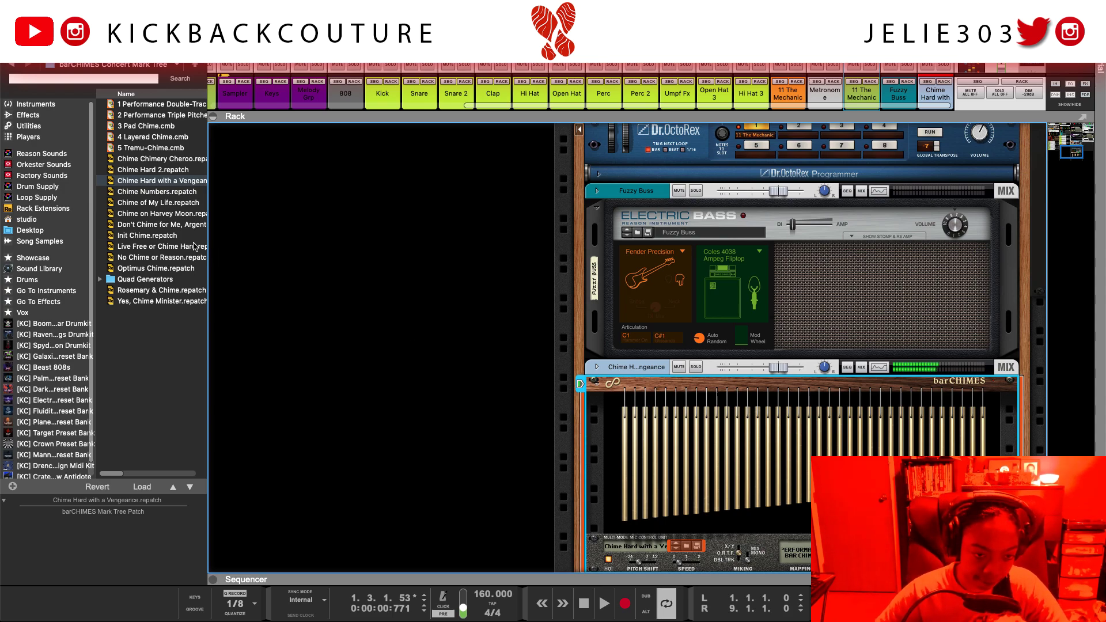
pyautogui.moveTo(194, 247); pyautogui.dragTo(739, 419)
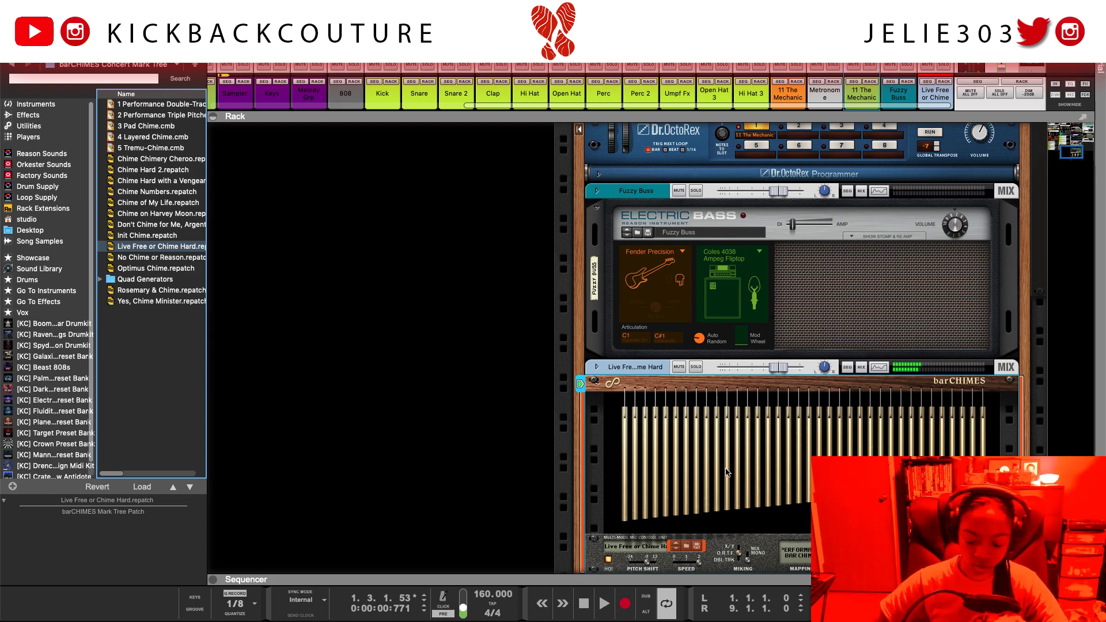
# Play the beat while auditioning the Live Free or Chime Hard chimes over it, then stop playback
pyautogui.press('space')
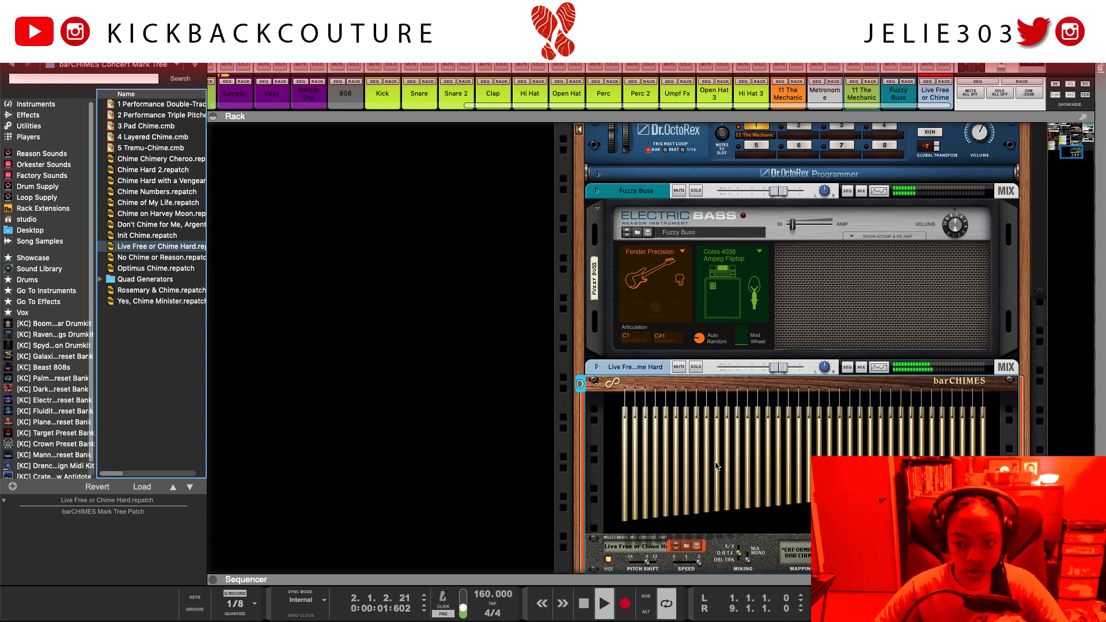
pyautogui.scroll(-3, 573, 441)
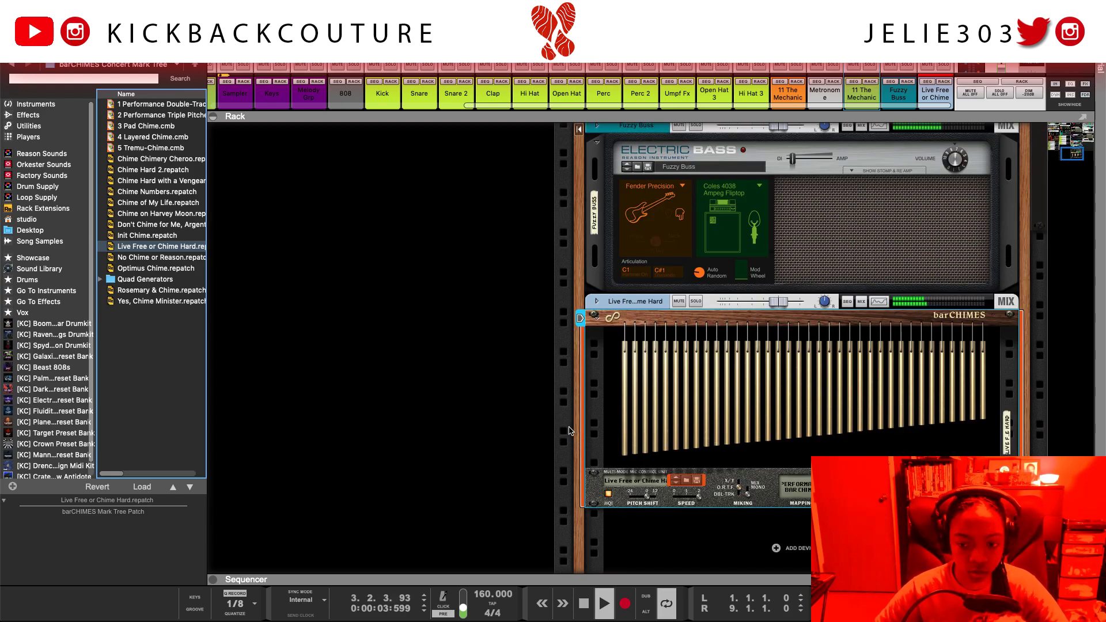
pyautogui.click(898, 485)
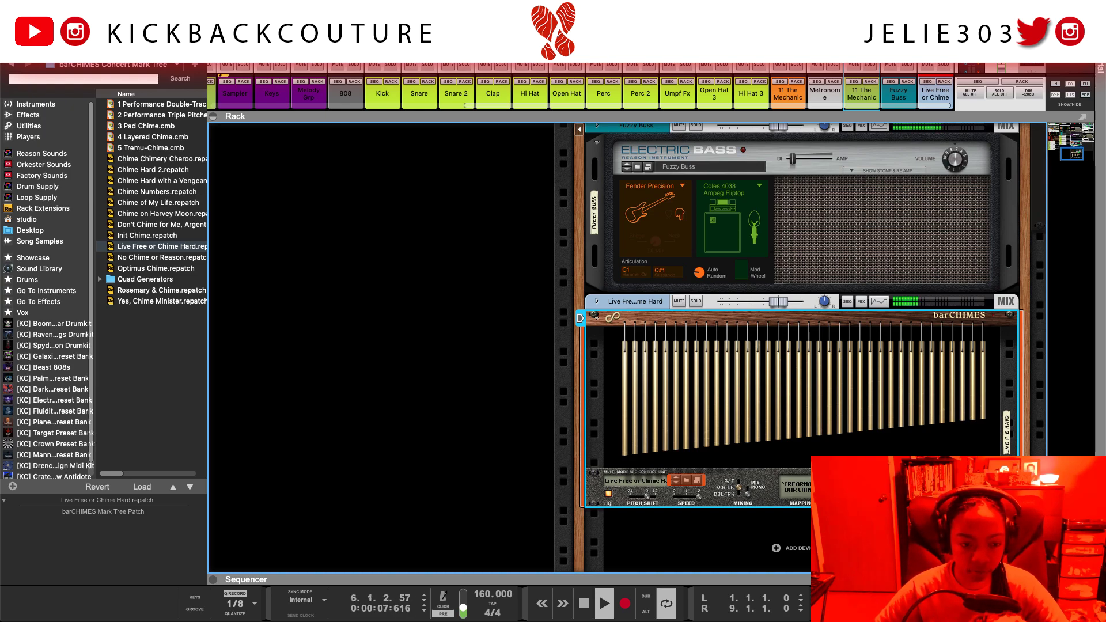
pyautogui.press('space')
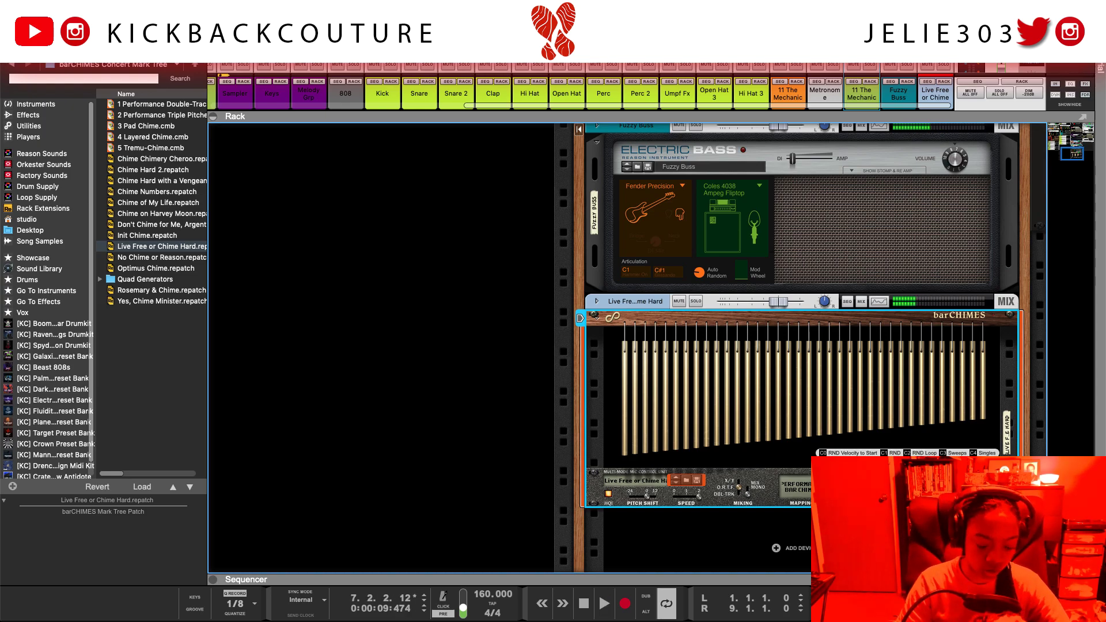
# Record a held C2 chime note from the start of the song on the Live Free or Chime Hard track
pyautogui.hotkey('shift', 'Return')
pyautogui.press('super+Return')
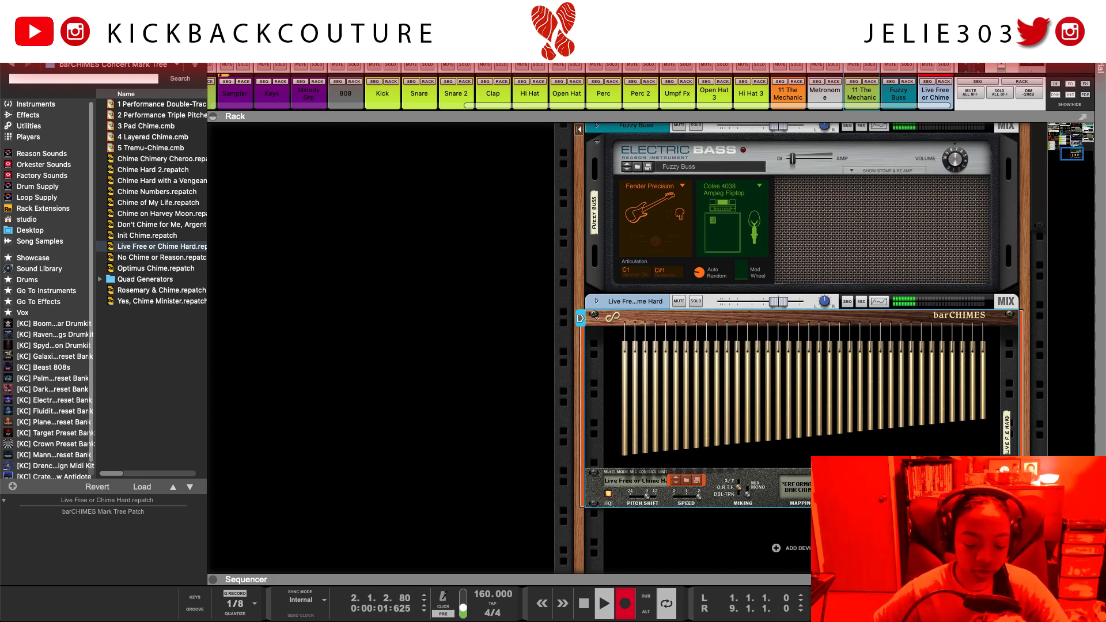
pyautogui.press('space')
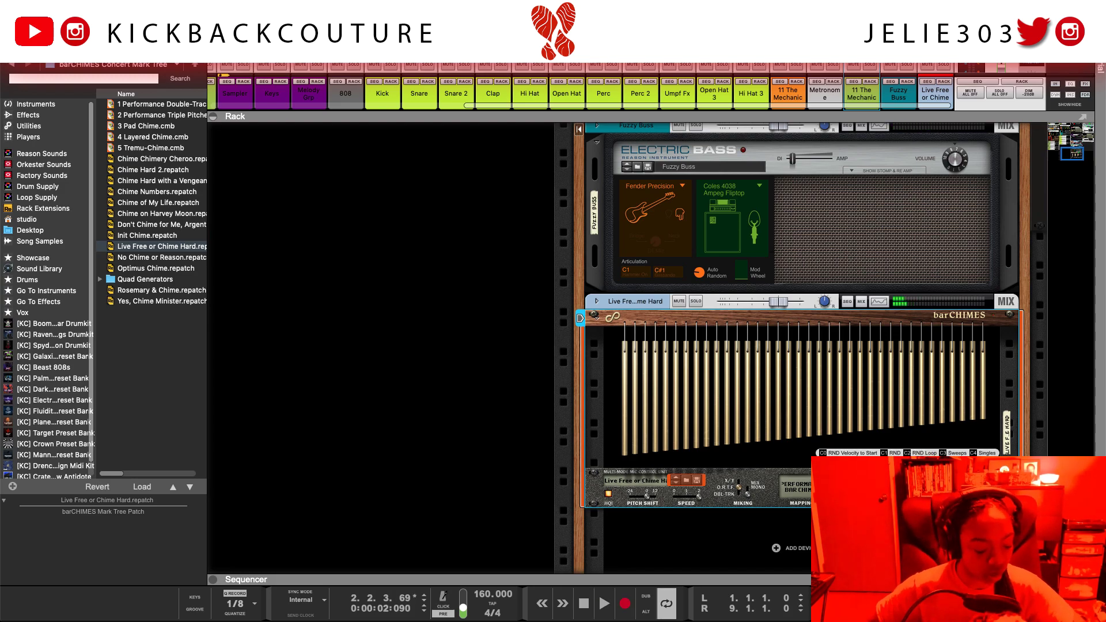
# Extend the recorded C2 chime note and its clip to eight bars, ending where the Verse begins
pyautogui.press('F7')
pyautogui.click(489, 440)
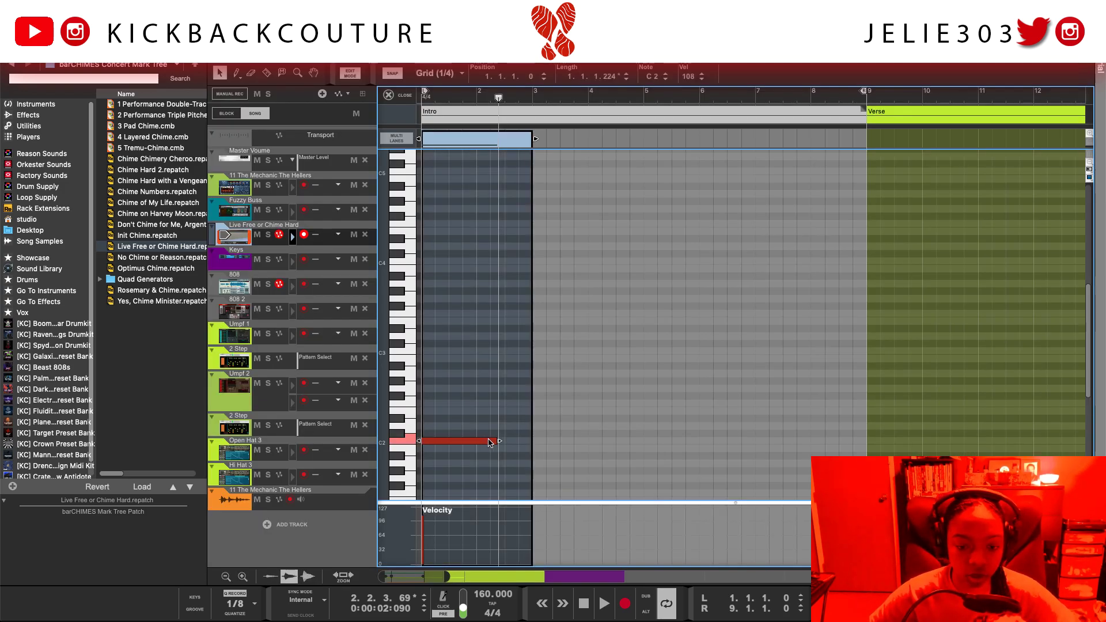
pyautogui.moveTo(500, 440); pyautogui.dragTo(866, 441)
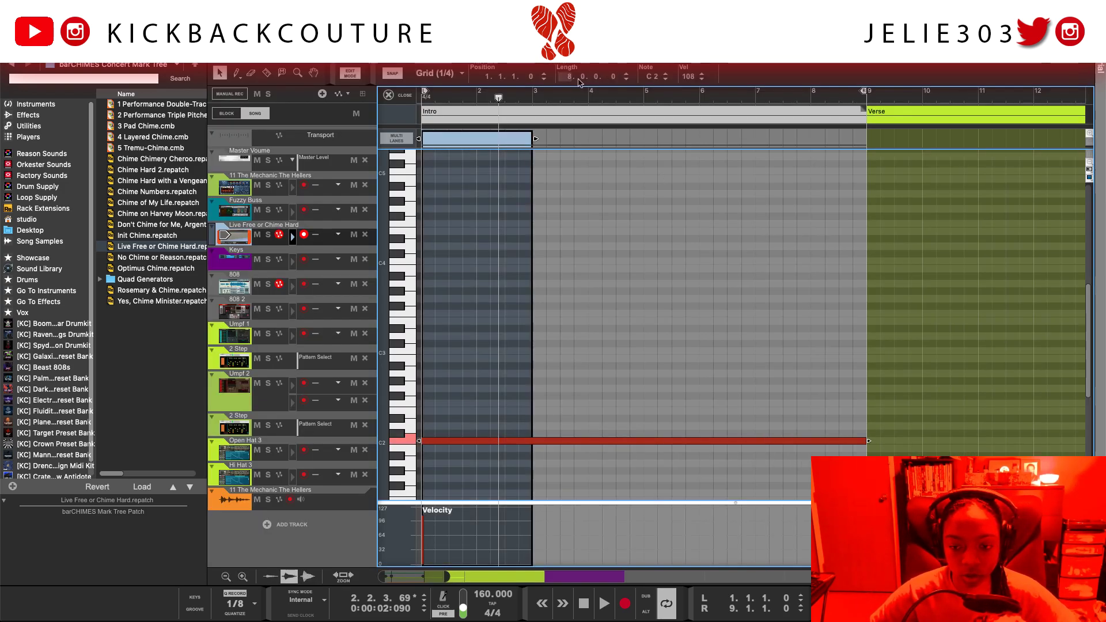
pyautogui.moveTo(535, 139); pyautogui.dragTo(866, 139)
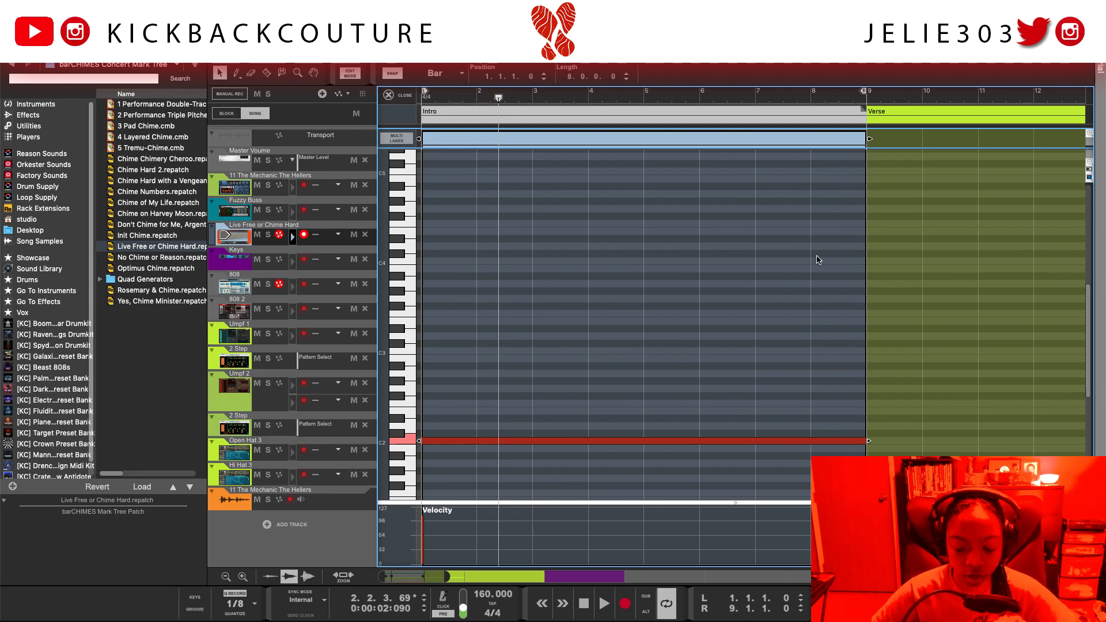
# Play the beat and turn the barCHIMES volume down slightly
pyautogui.press('space')
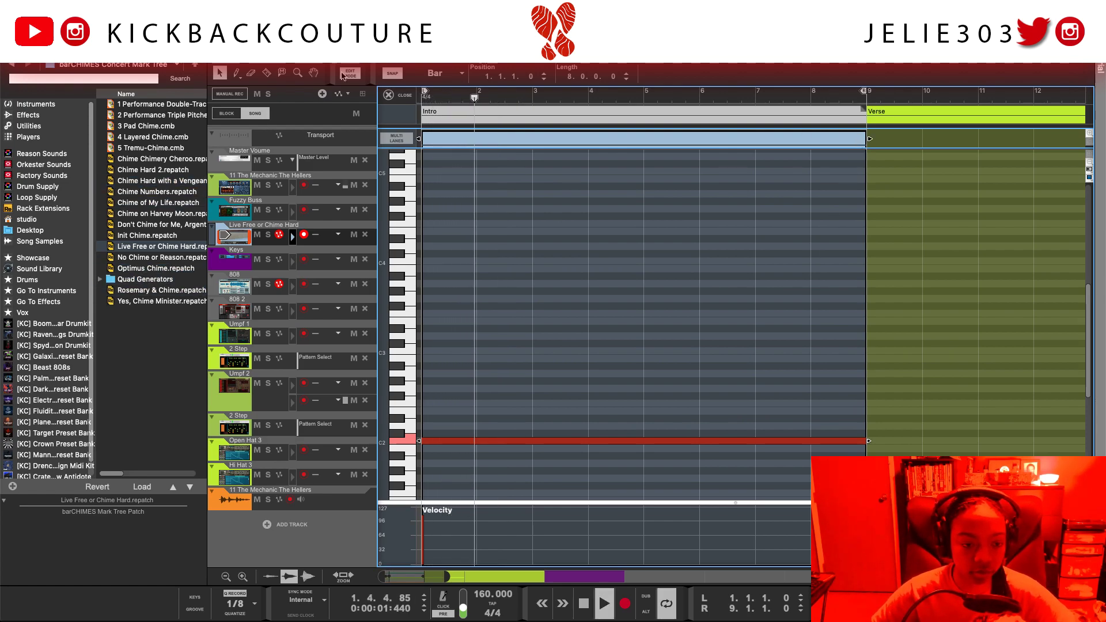
pyautogui.press('F6')
pyautogui.moveTo(445, 387); pyautogui.dragTo(455, 474)
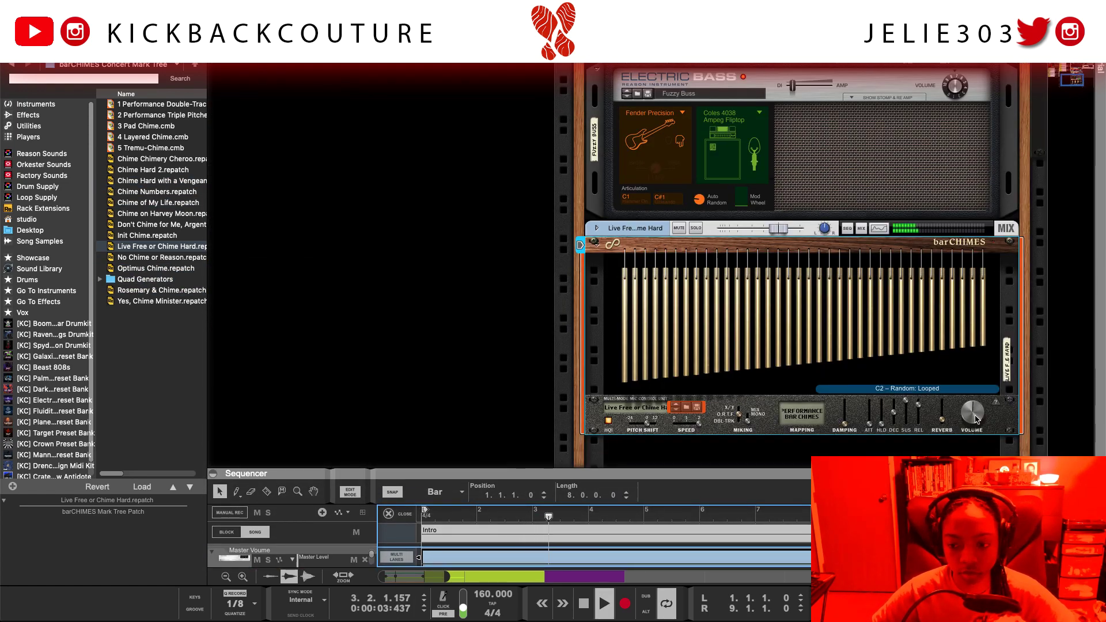
pyautogui.moveTo(974, 415); pyautogui.dragTo(975, 421)
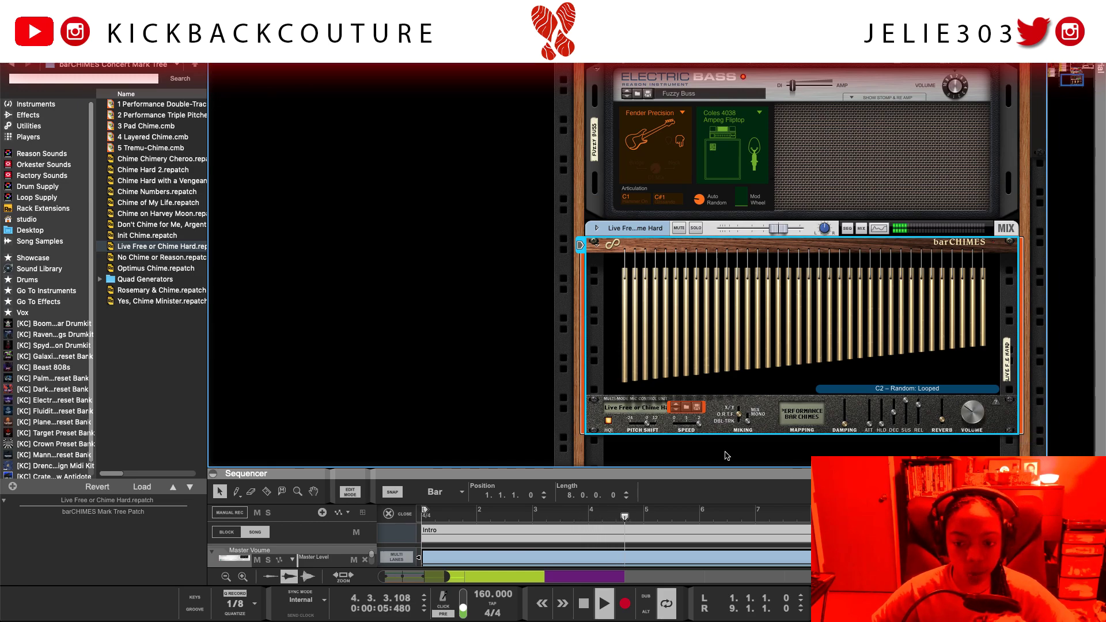
# Hide the browser and fold the barCHIMES and Electric Bass devices in the rack
pyautogui.press('F3')
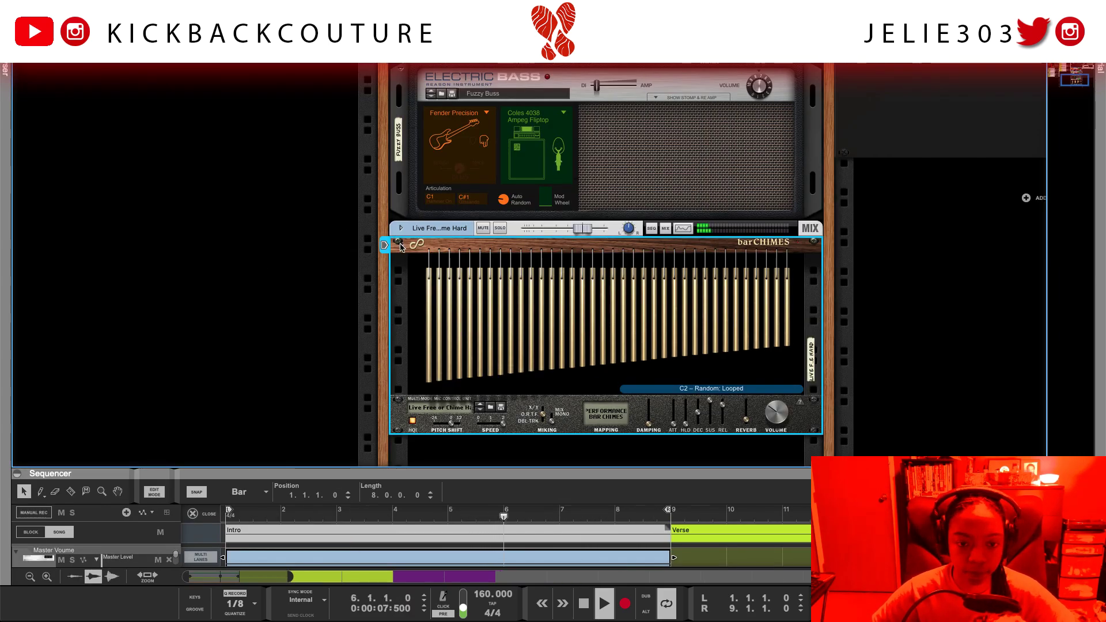
pyautogui.click(400, 244)
pyautogui.click(418, 152)
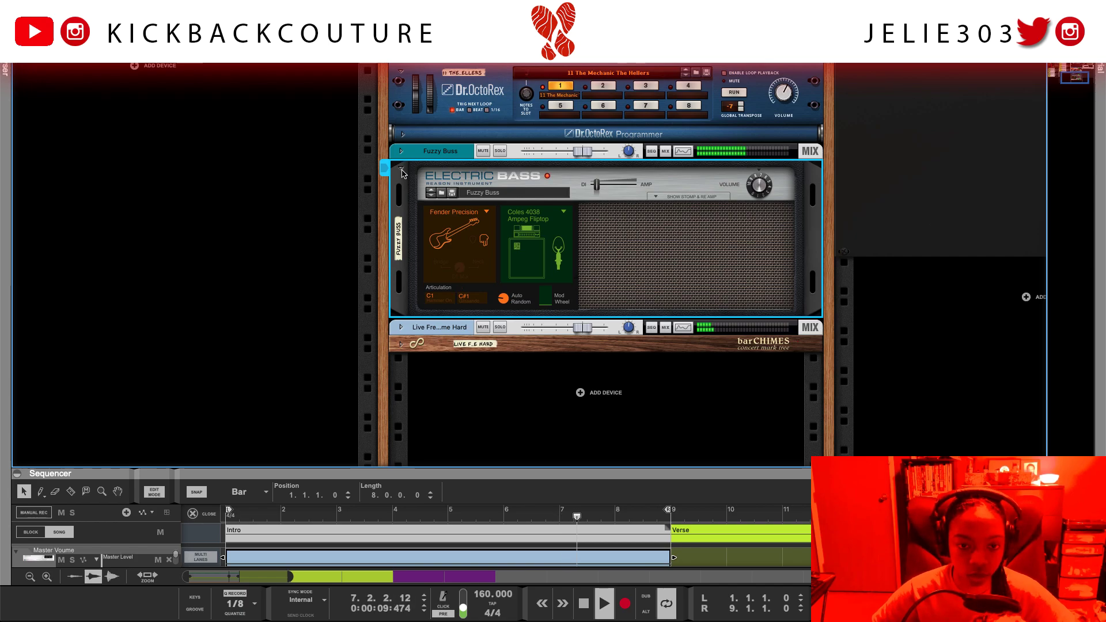
pyautogui.click(401, 167)
pyautogui.click(498, 357)
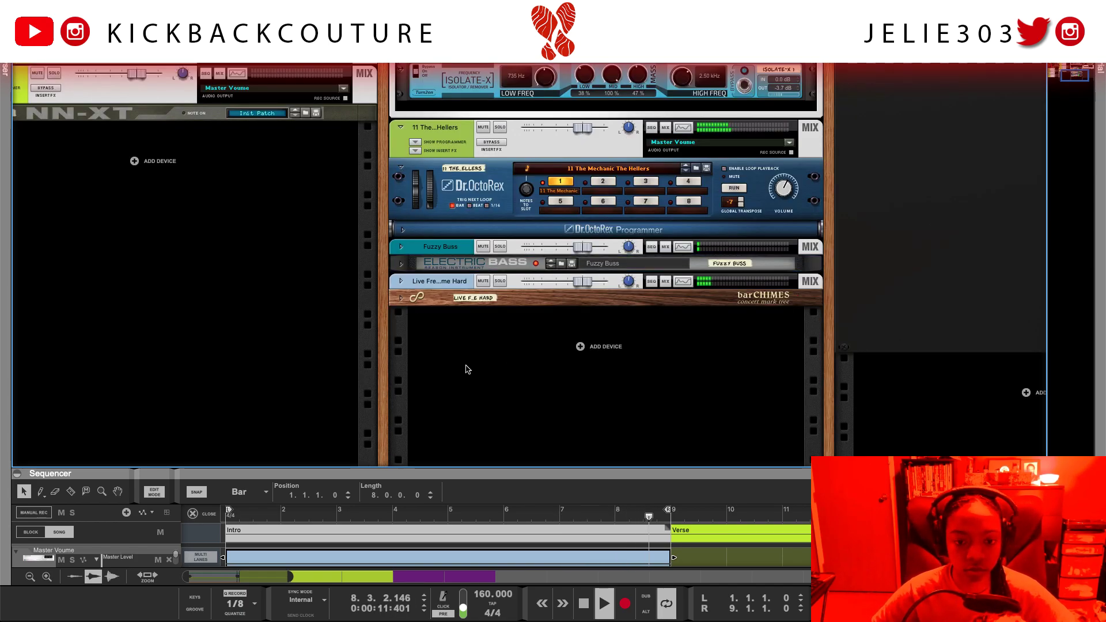
# Stop playback and unmute the Dr.OctoRex and Live Free or Chime Hard mix channels
pyautogui.press('space')
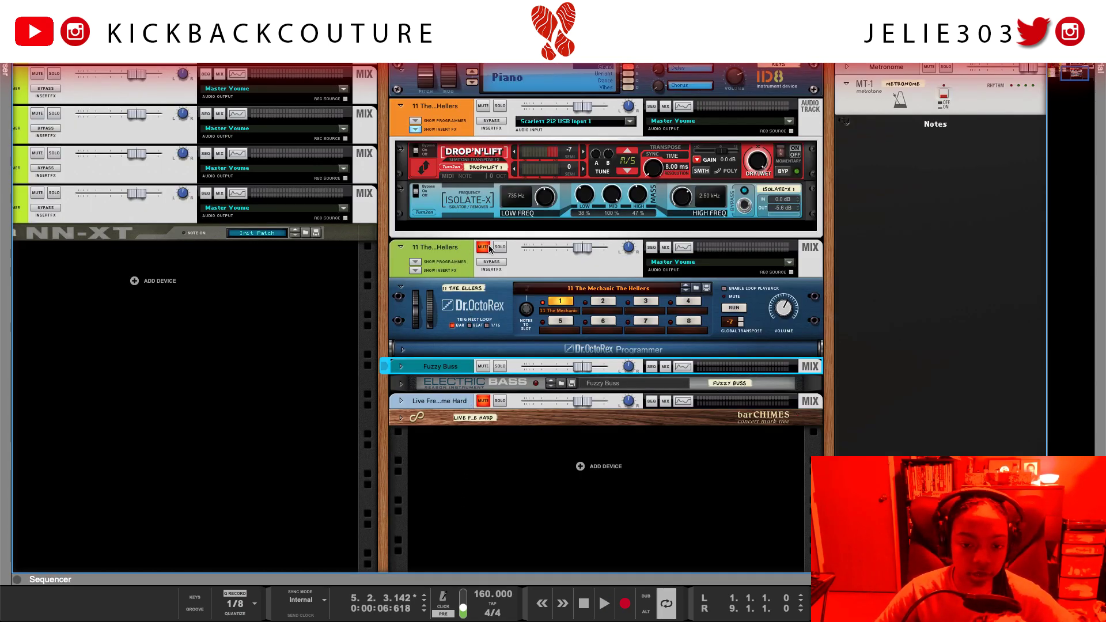
pyautogui.click(490, 253)
pyautogui.click(481, 400)
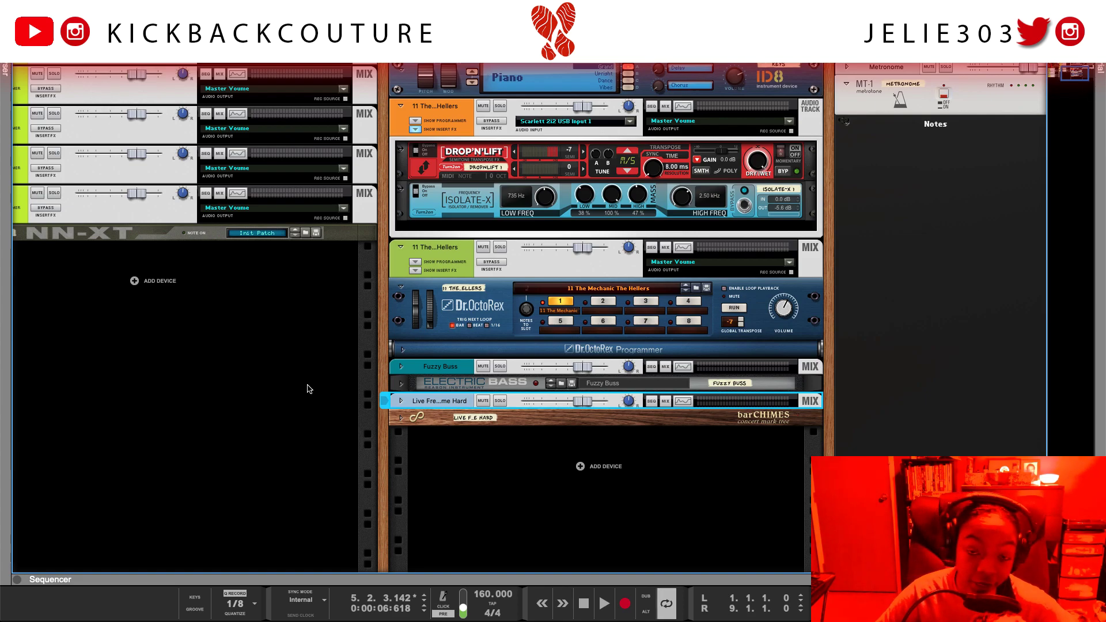
pyautogui.click(304, 414)
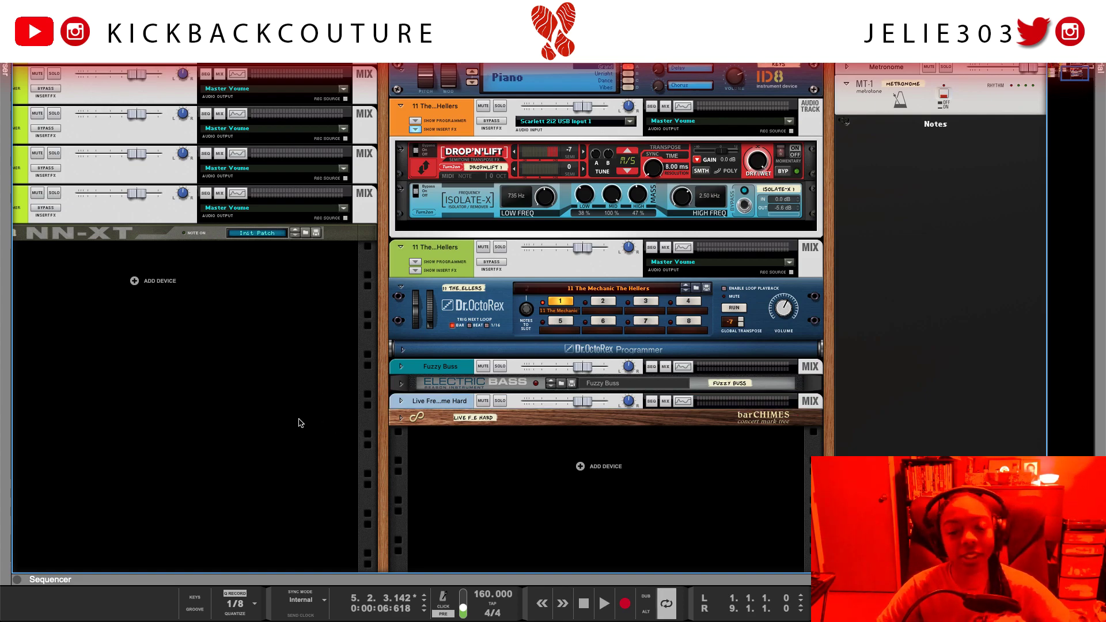